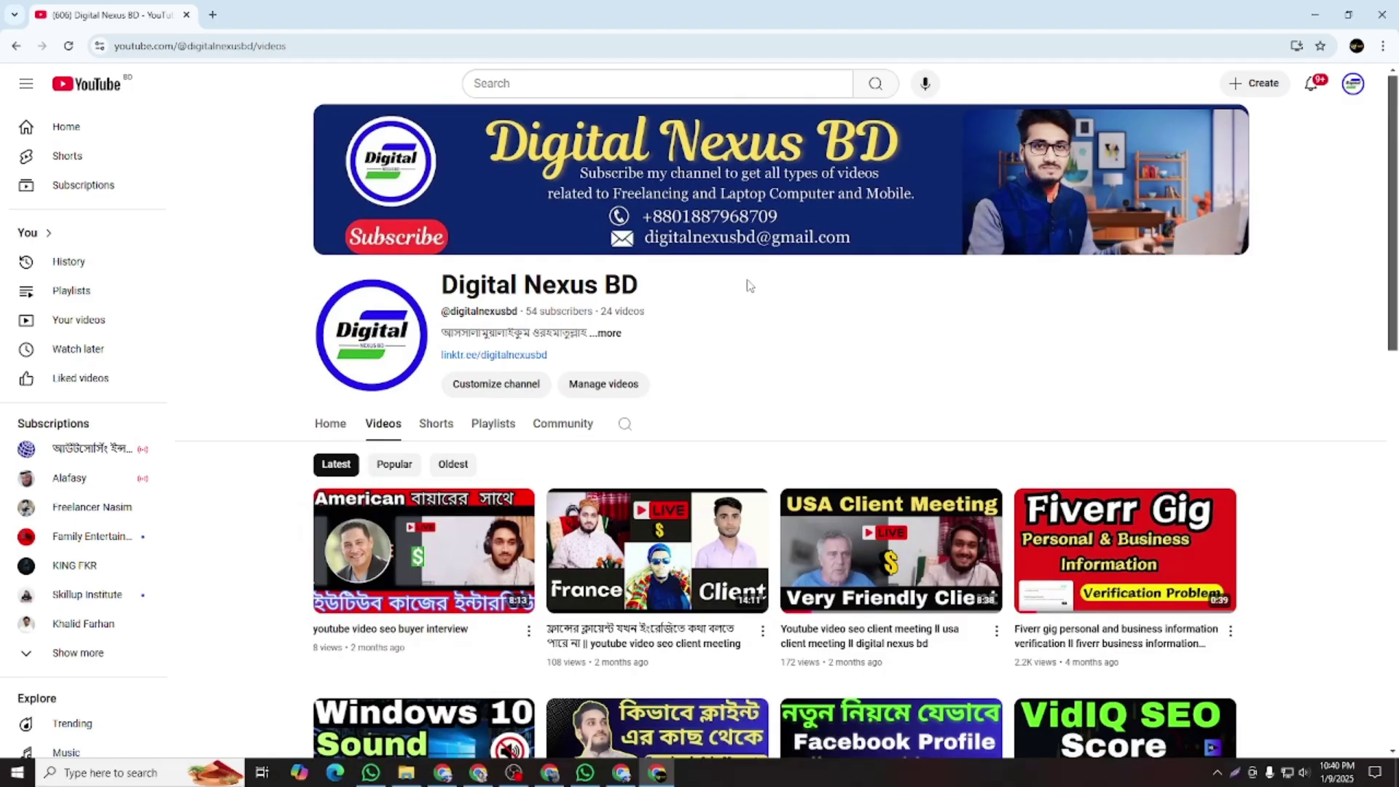
pyautogui.scroll(-5, 1228, 545)
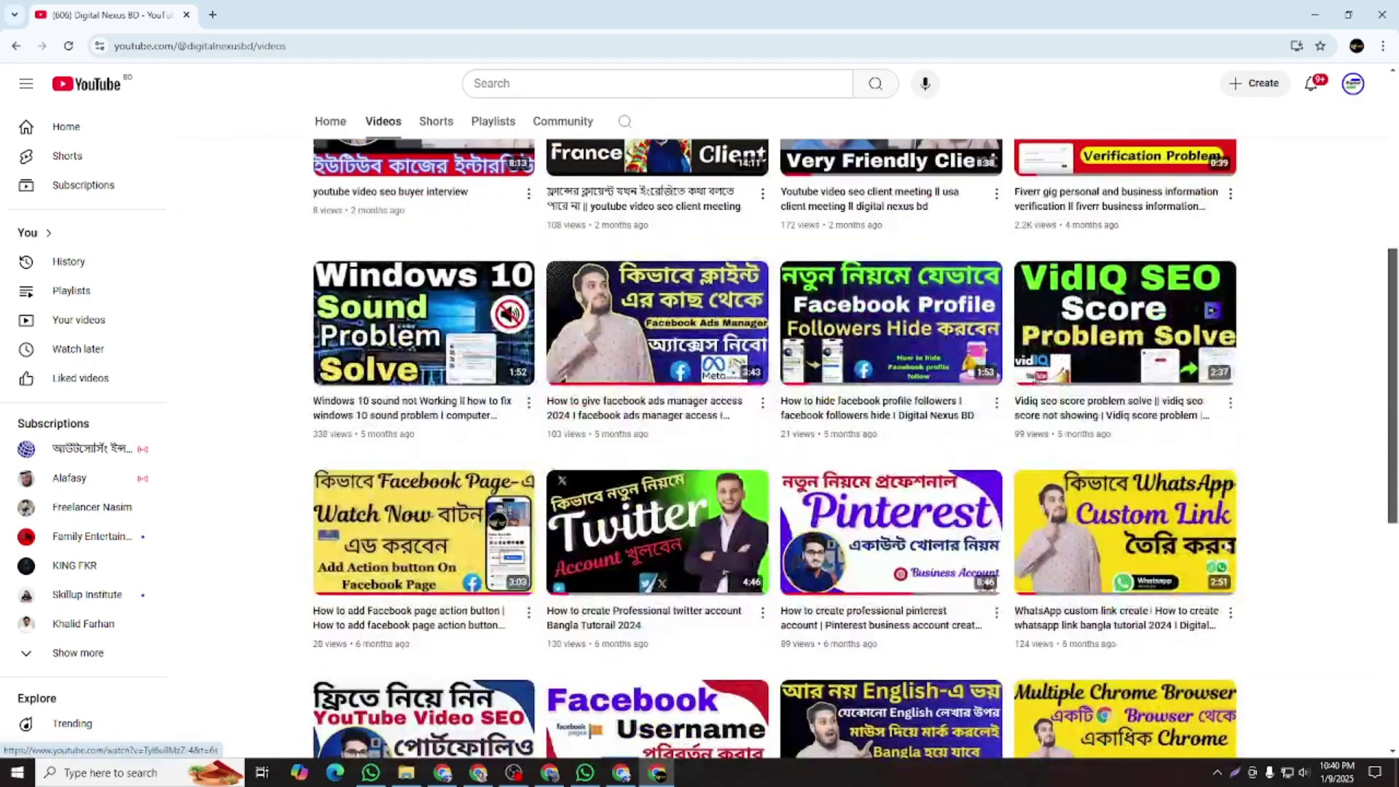
pyautogui.scroll(-1, 1229, 547)
pyautogui.moveTo(872, 458)
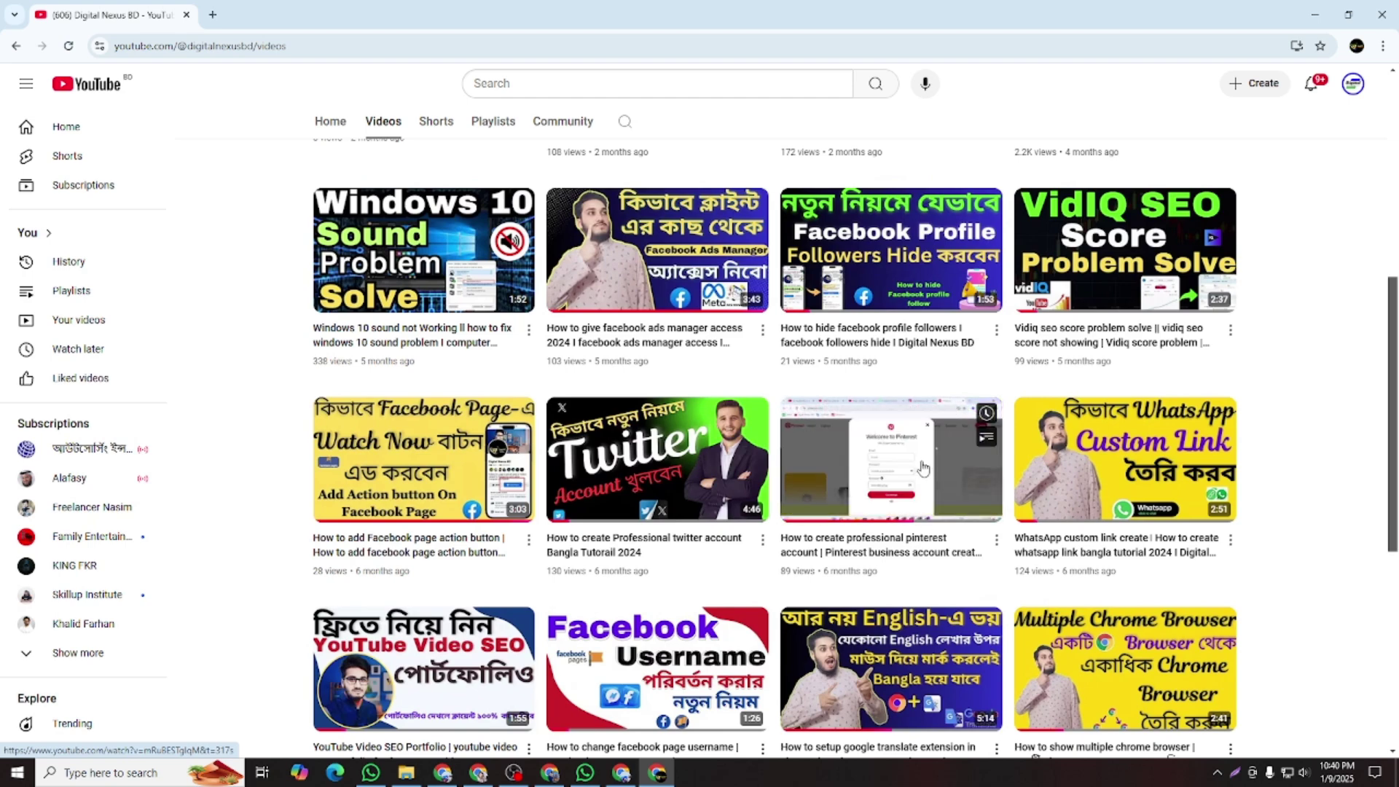
pyautogui.scroll(4, 881, 488)
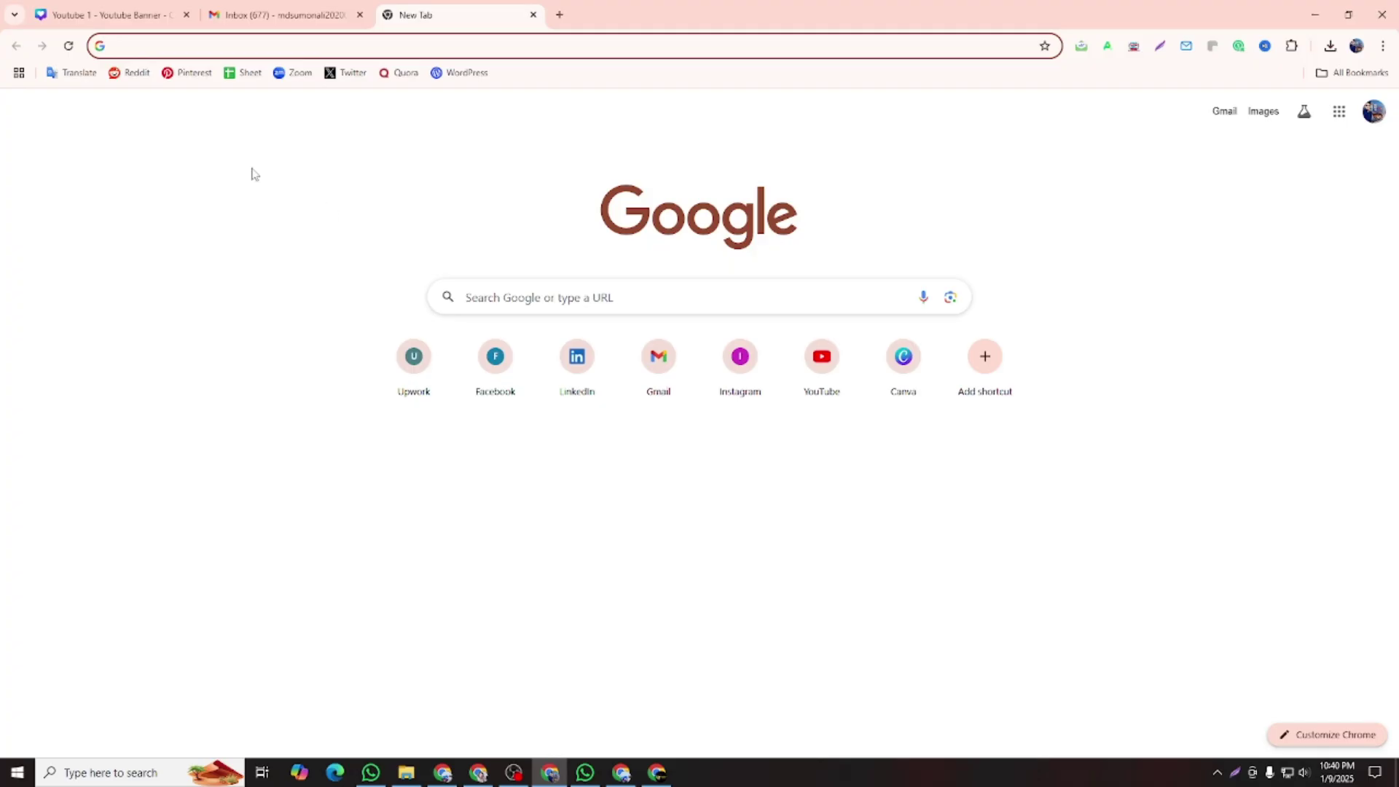
# Open Pinterest in the browser and look over the business hub page
pyautogui.click(183, 73)
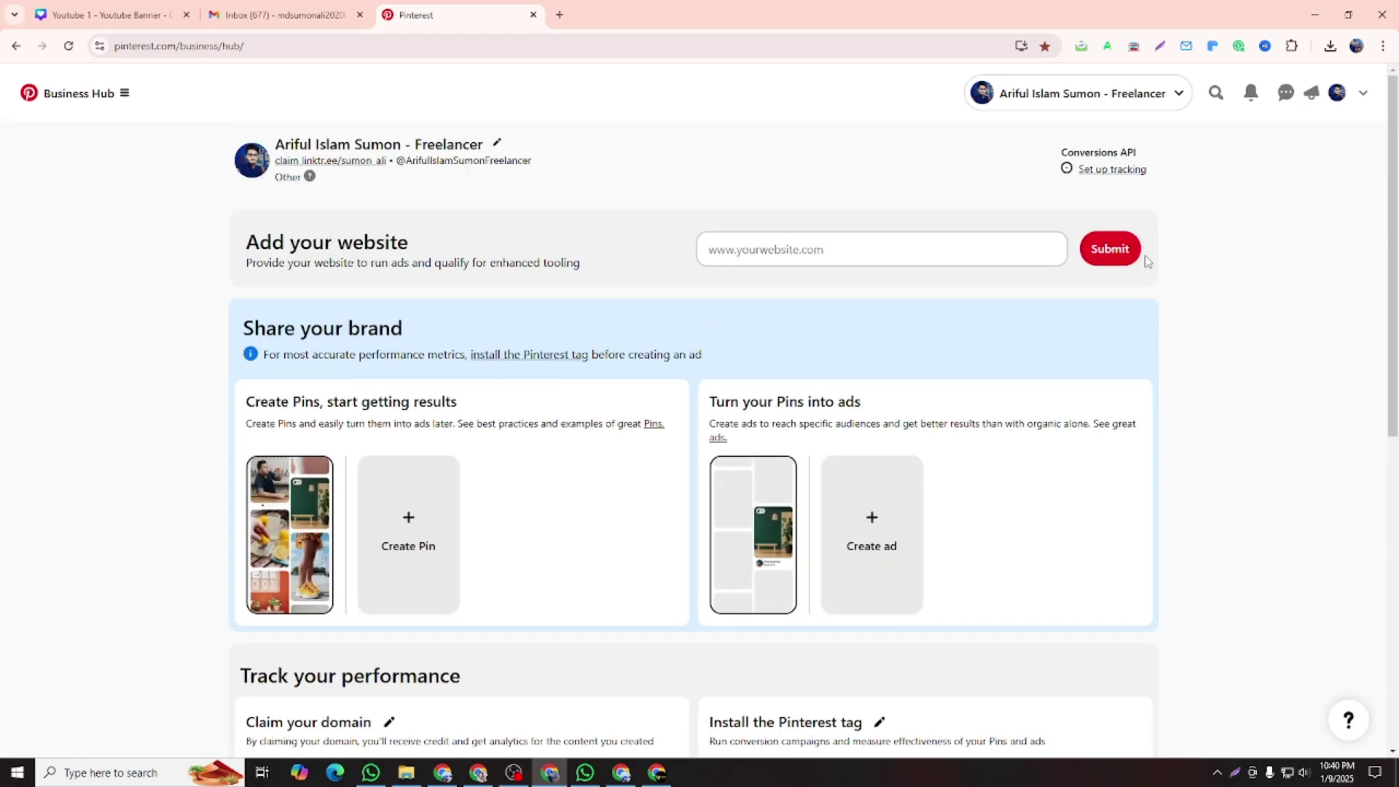
pyautogui.scroll(-3, 1092, 350)
pyautogui.scroll(-4, 1091, 375)
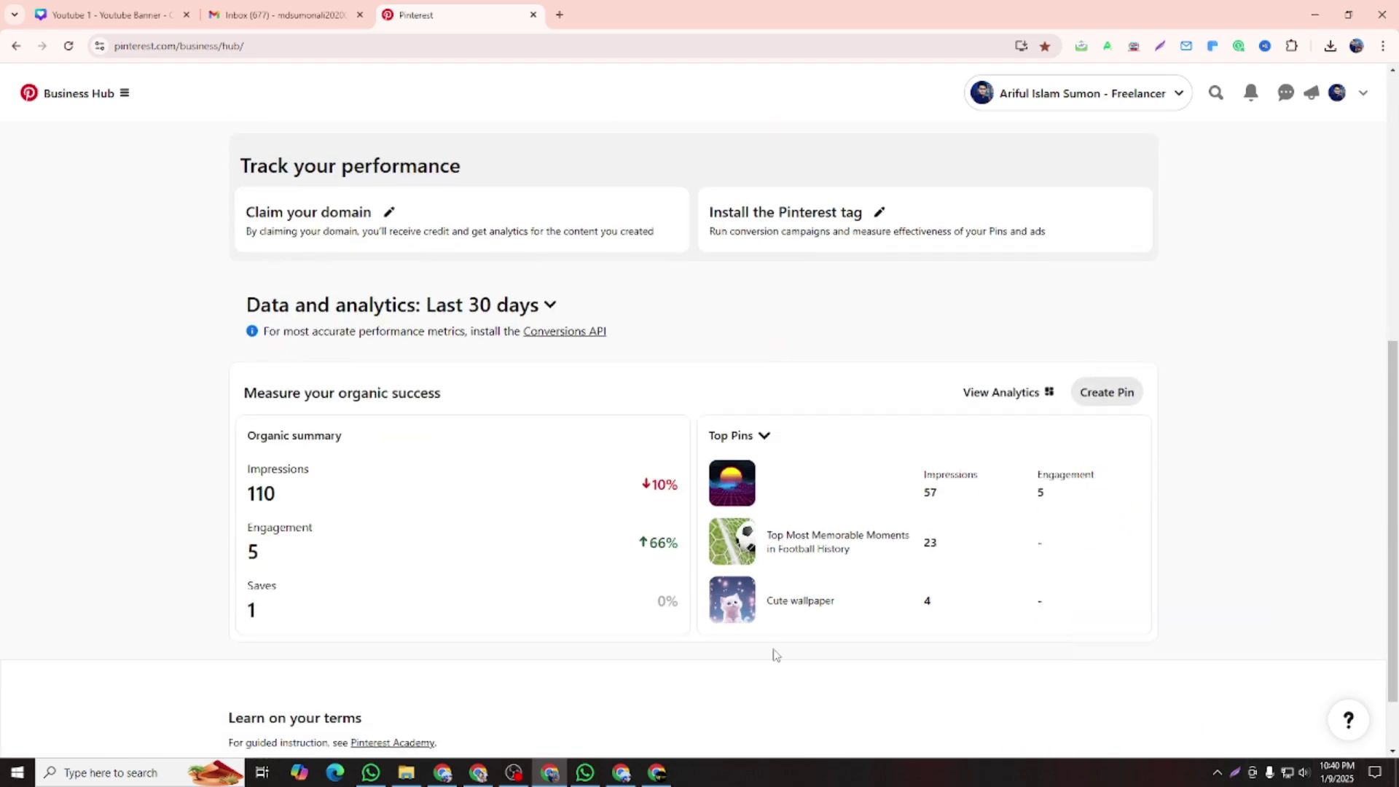
pyautogui.scroll(2, 1195, 558)
pyautogui.scroll(5, 1160, 555)
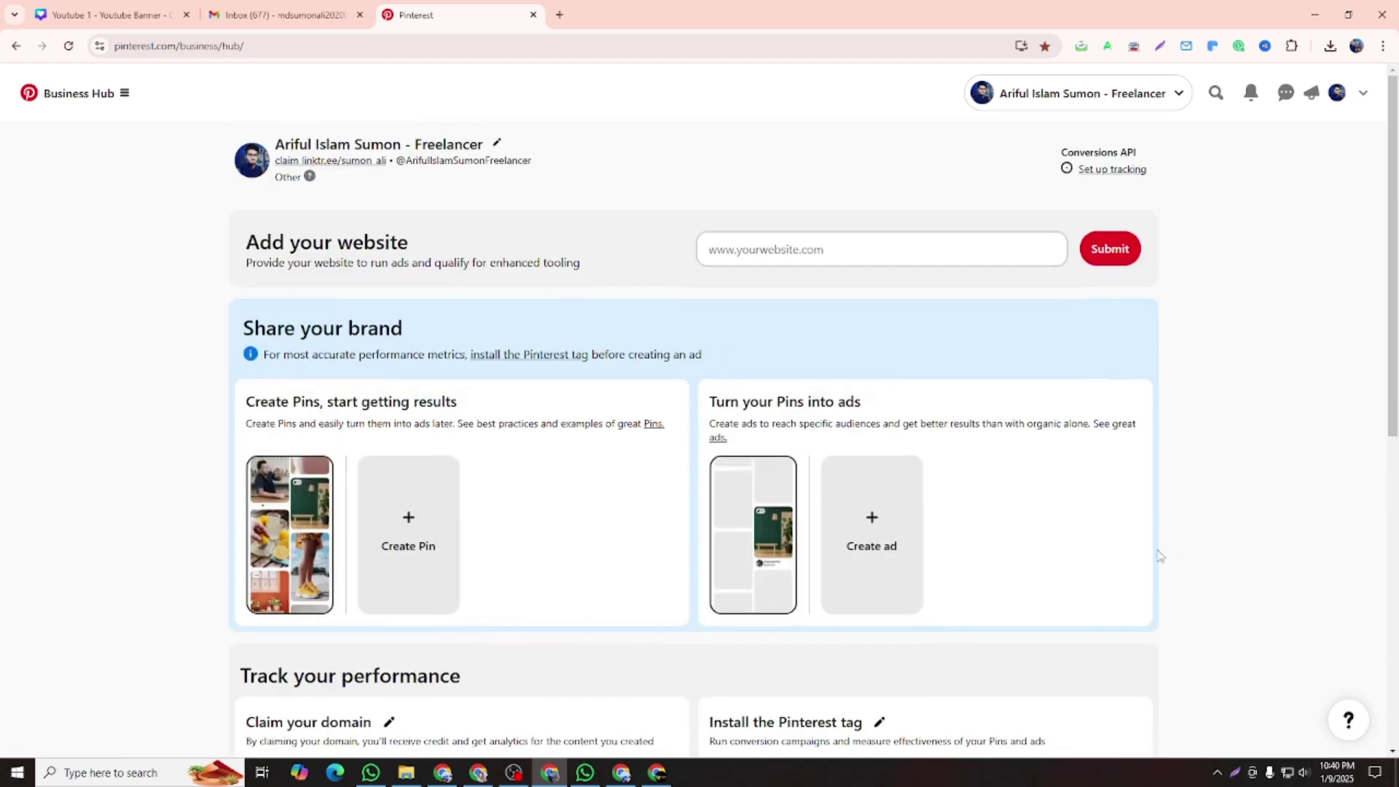
# Search Pinterest for "real estate"
pyautogui.click(1212, 95)
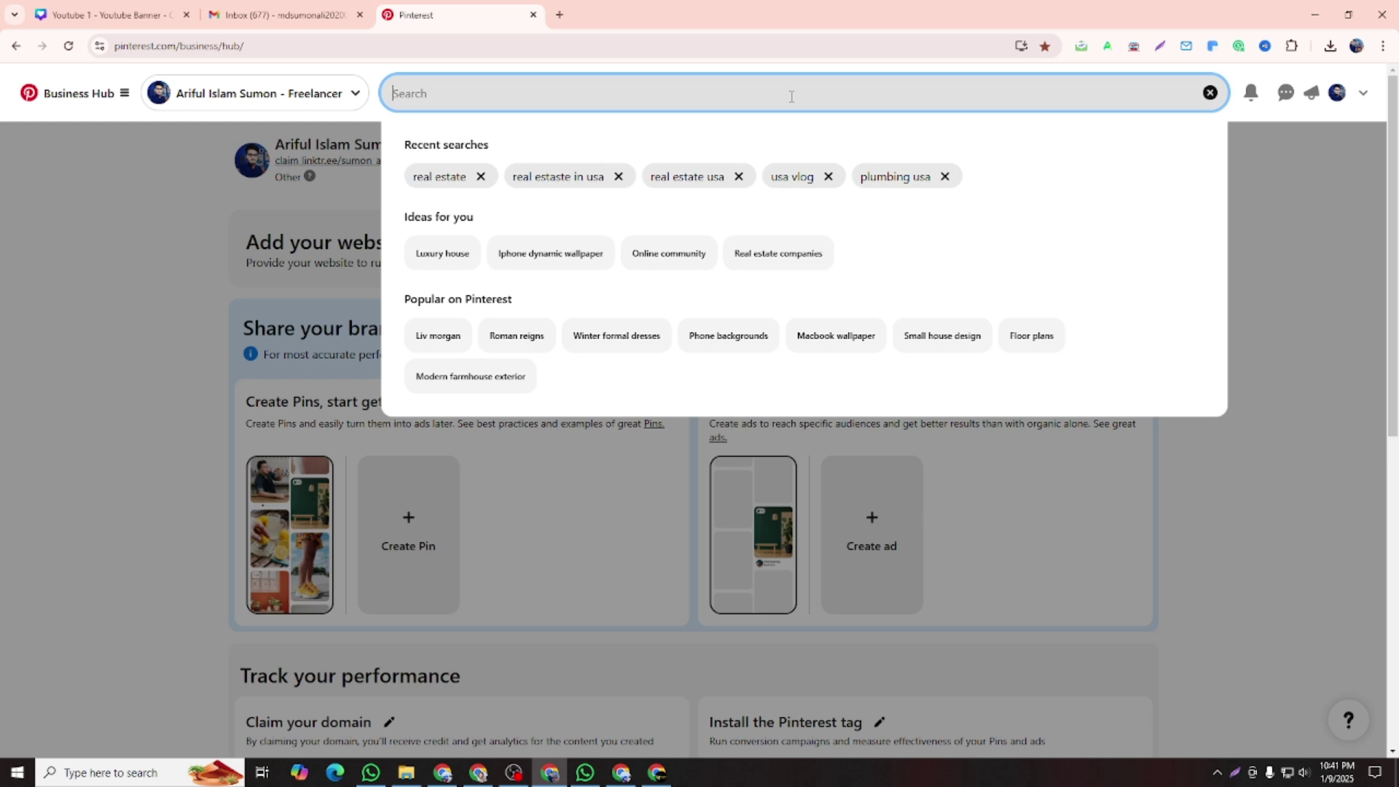
pyautogui.write('real ')
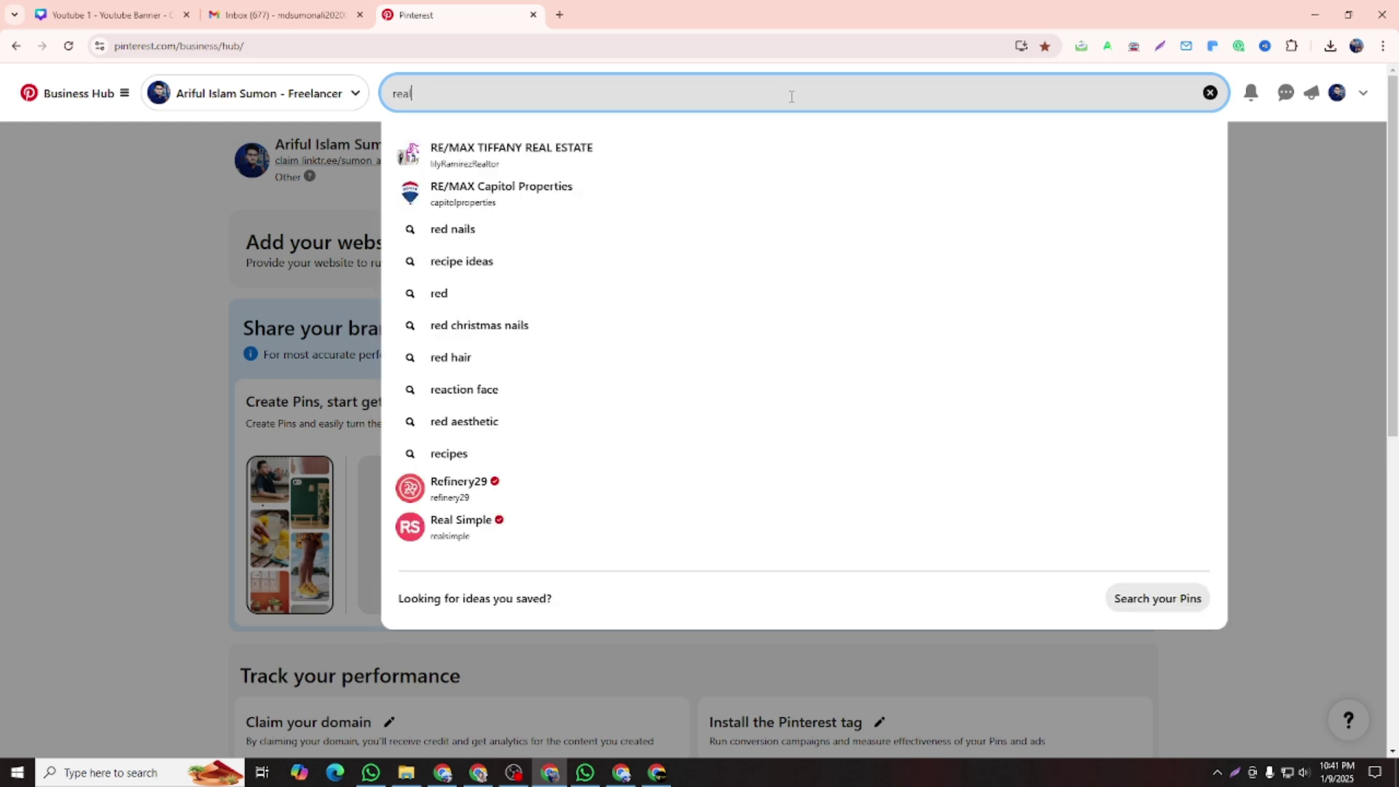
pyautogui.write('est')
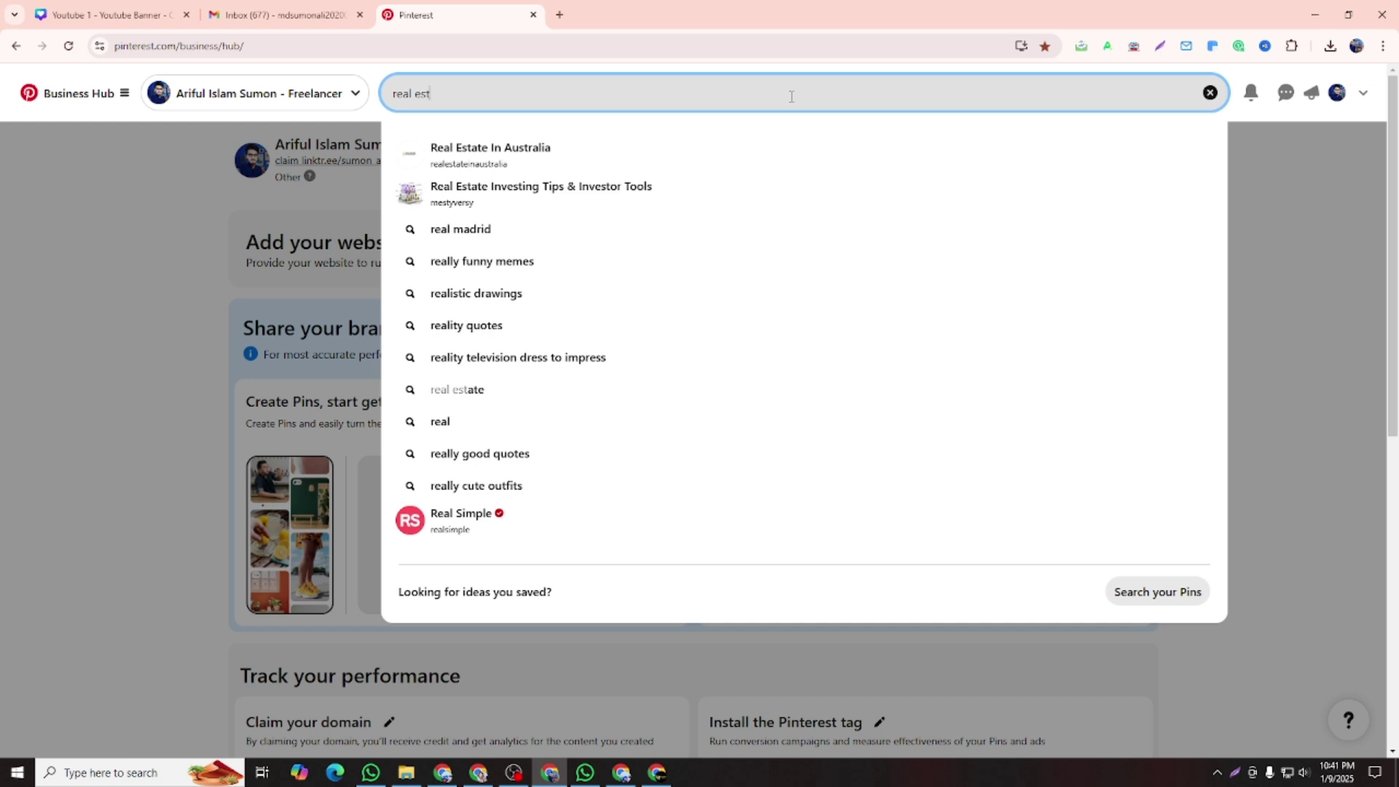
pyautogui.write('a')
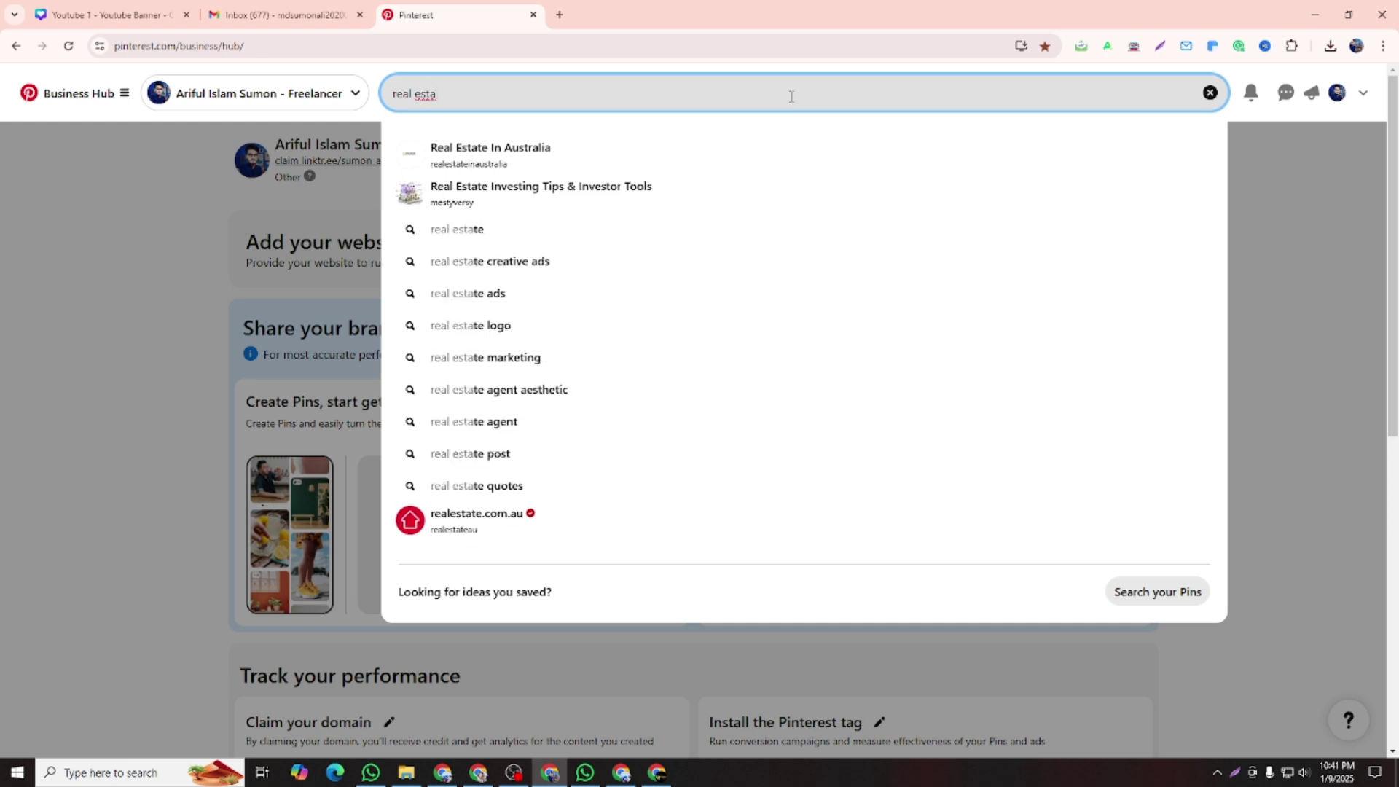
pyautogui.write('te')
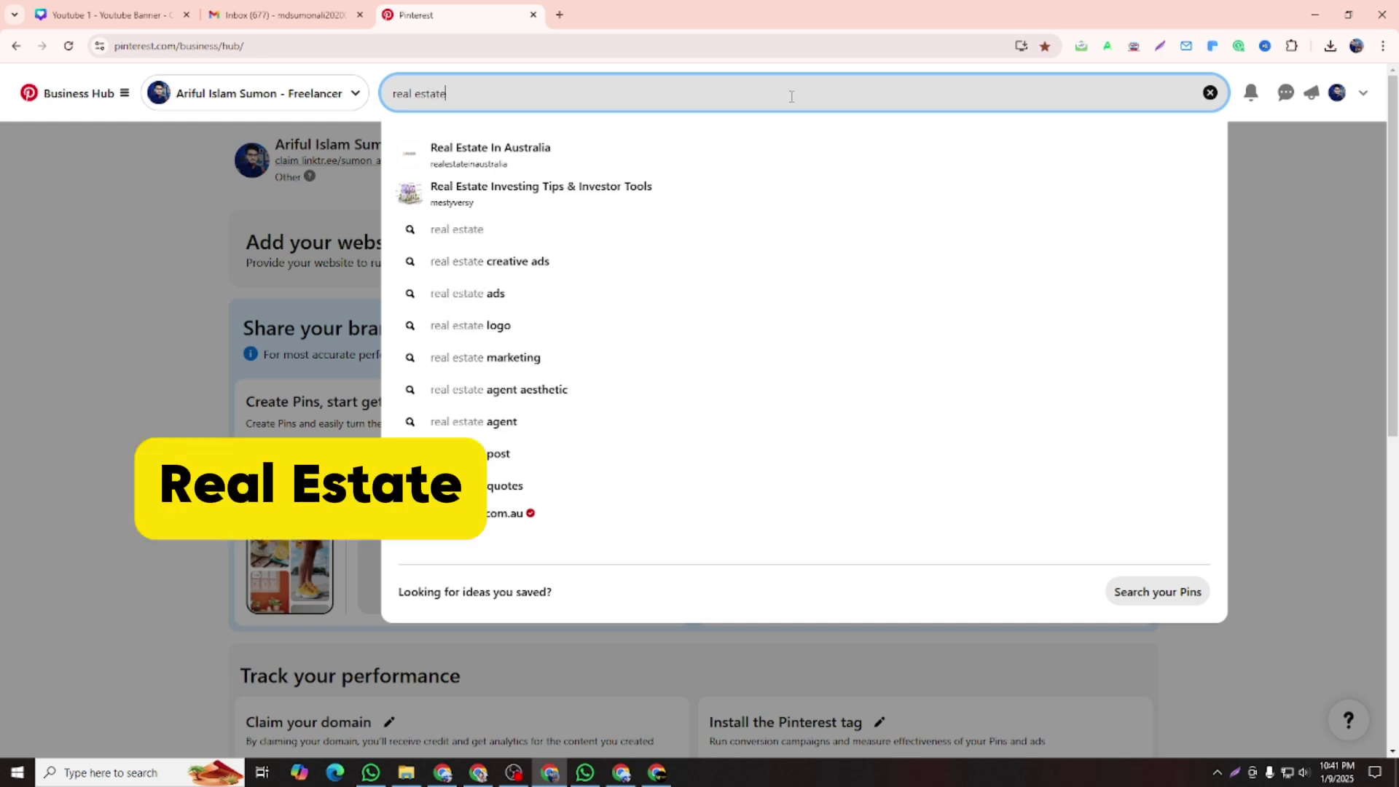
pyautogui.press('Return')
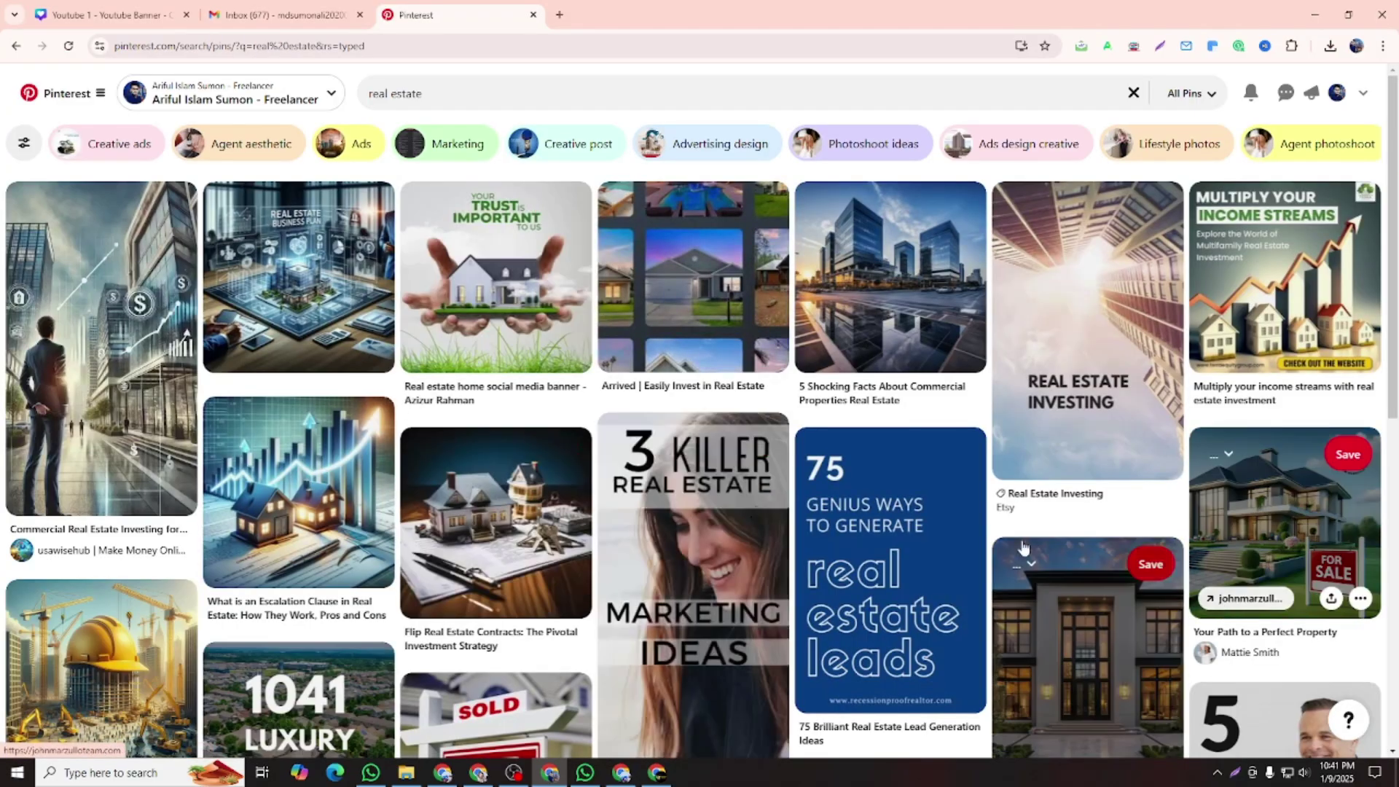
# Filter the real estate search results to show only Profiles
pyautogui.scroll(-6, 400, 510)
pyautogui.scroll(6, 865, 372)
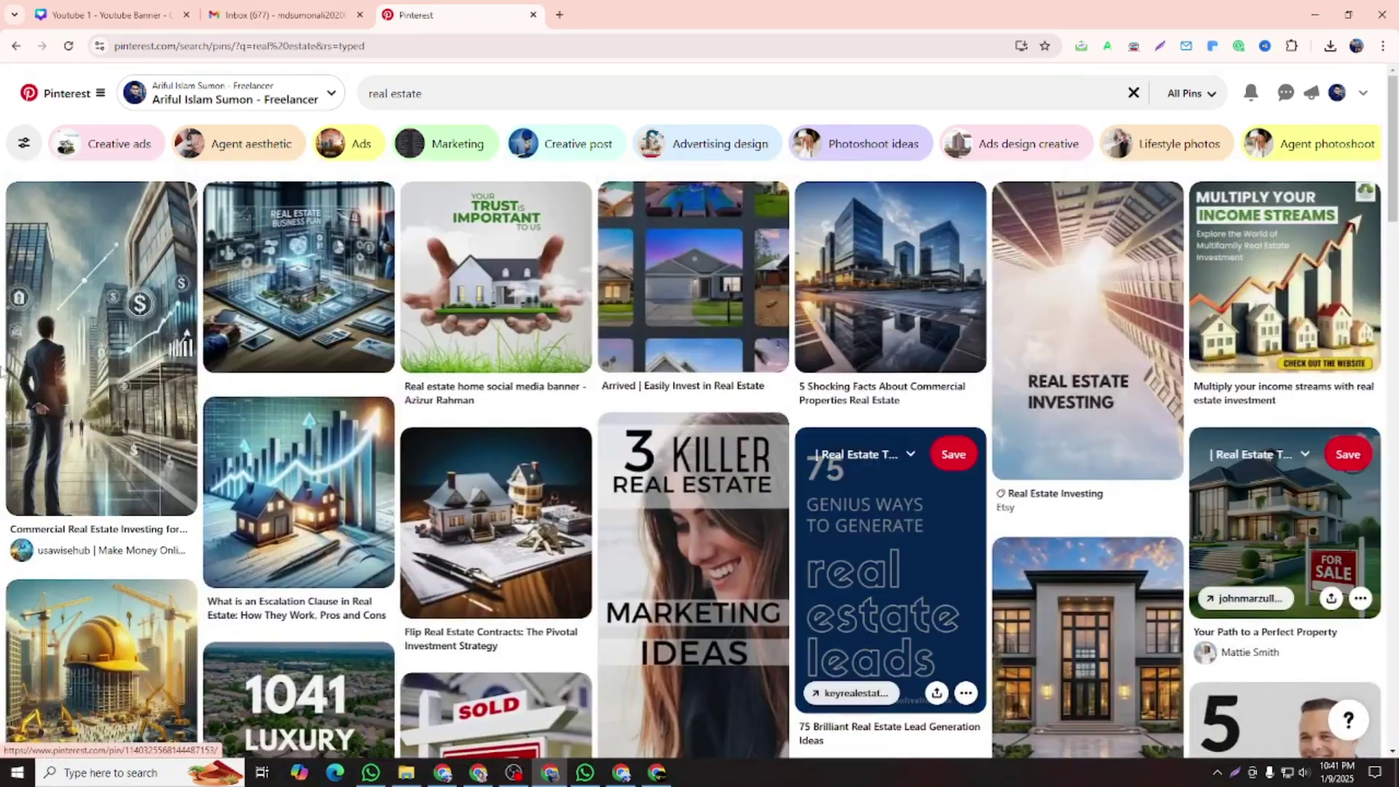
pyautogui.click(24, 146)
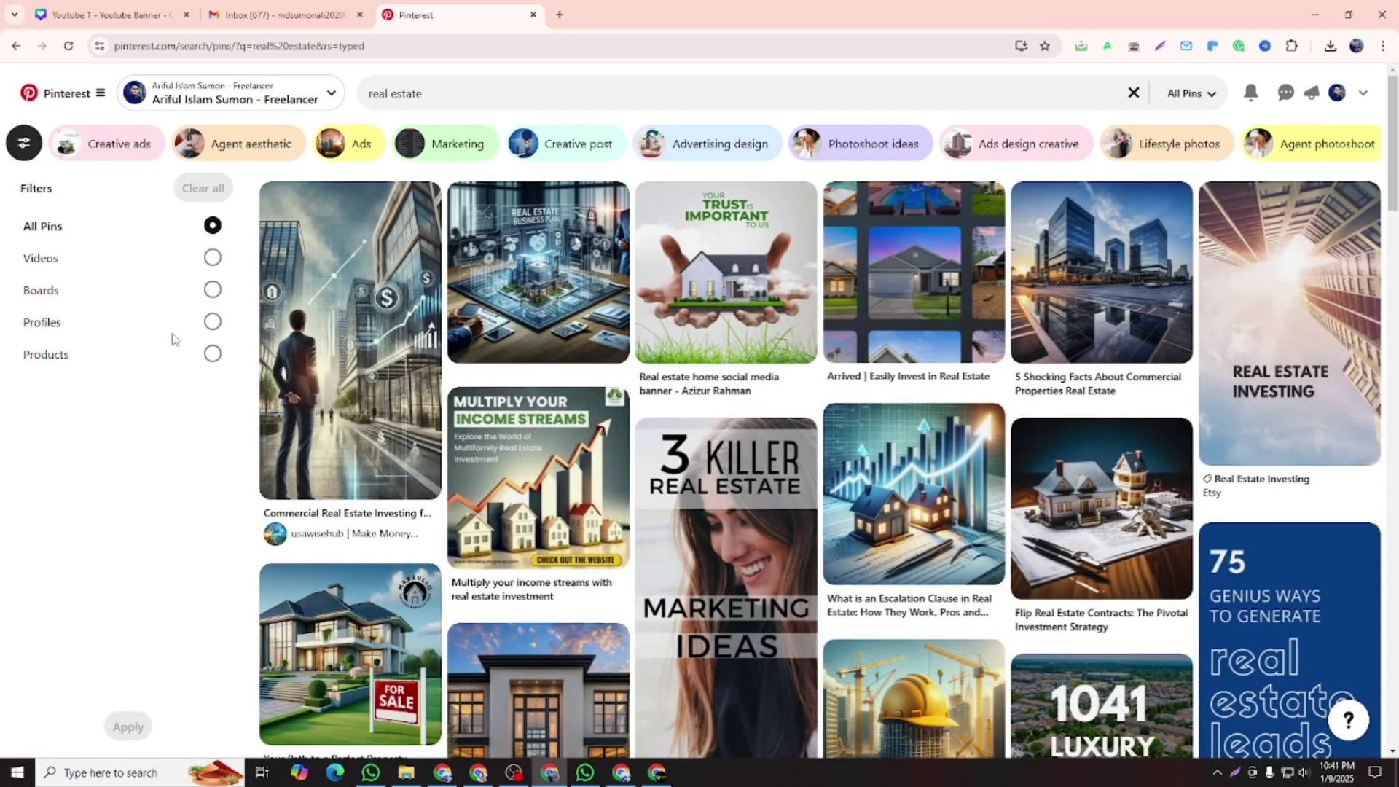
pyautogui.click(212, 322)
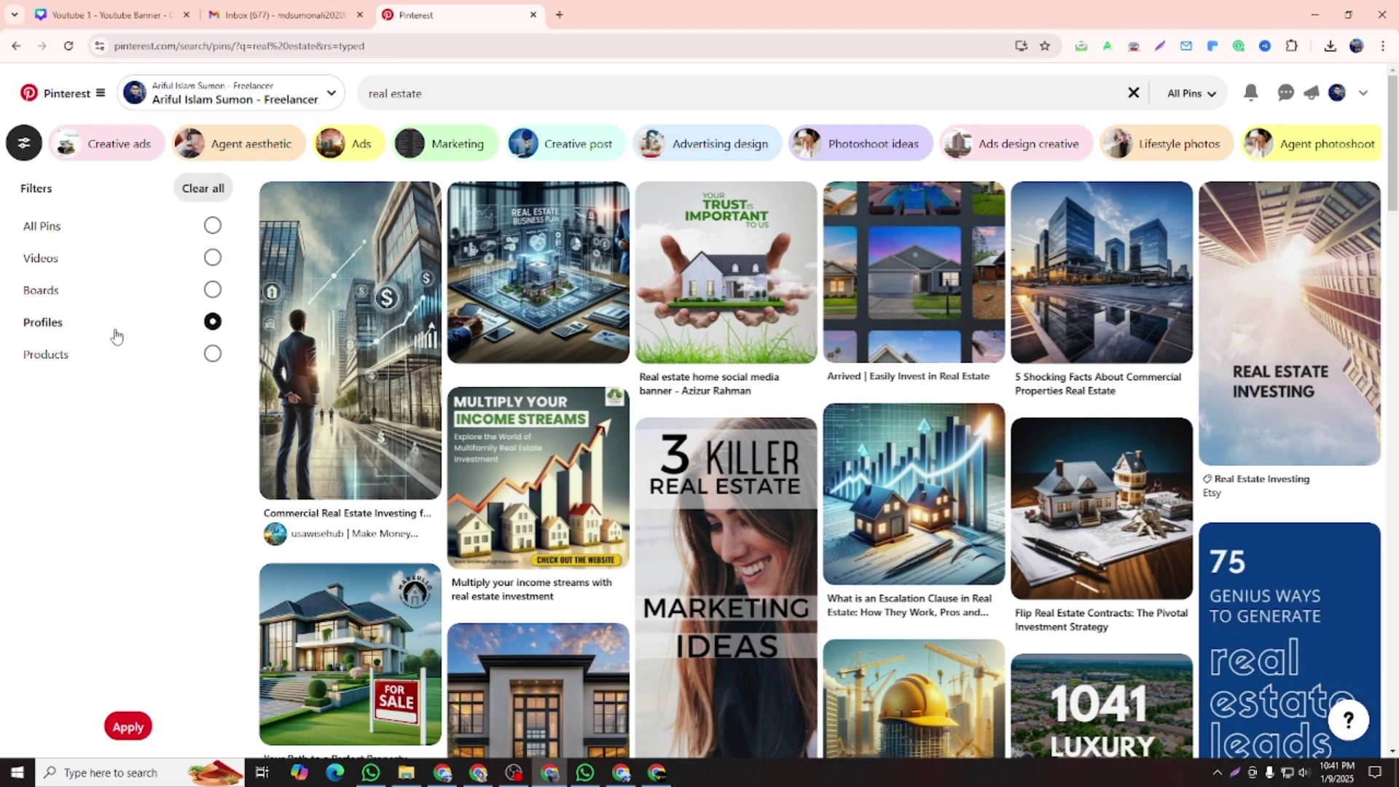
pyautogui.click(126, 728)
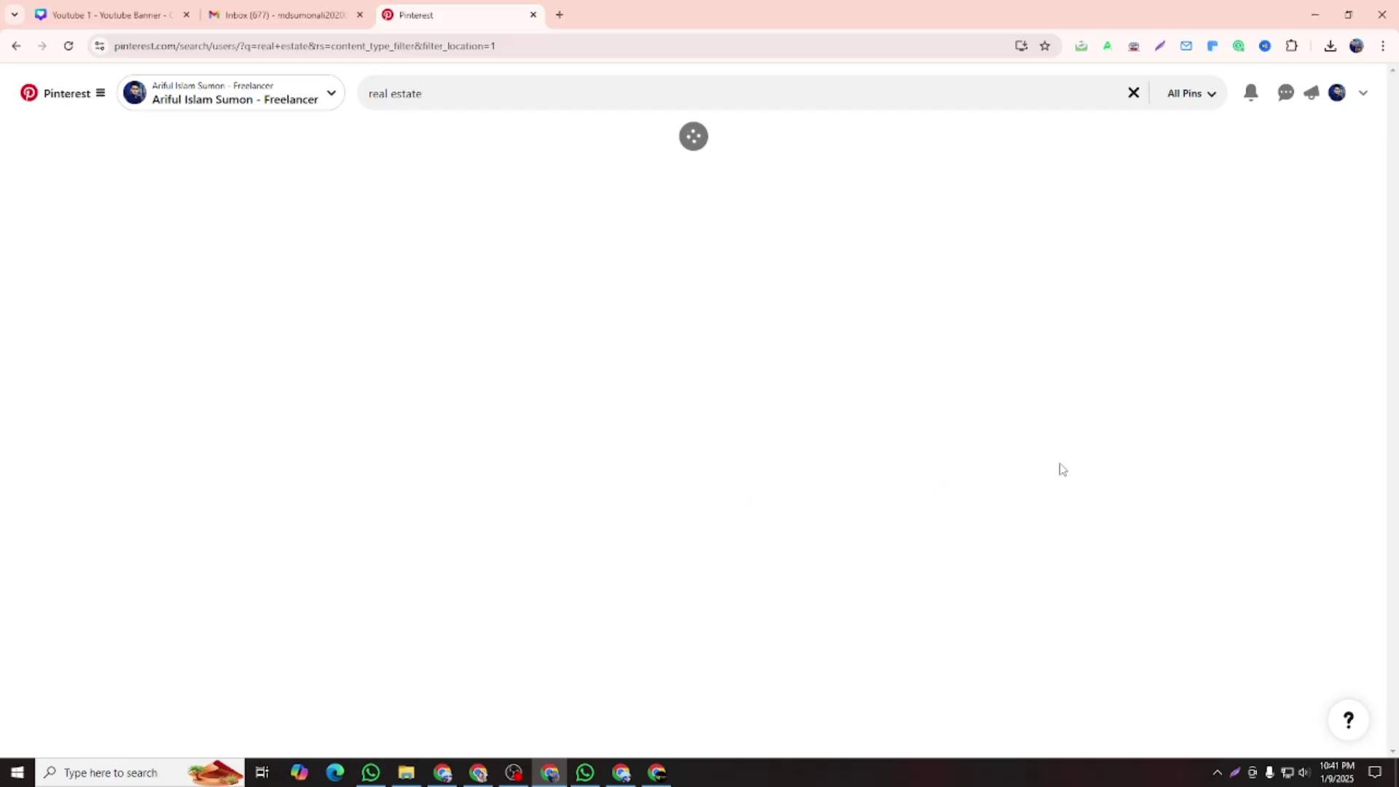
# Follow the "Real Estate, House Flipping" profile and the home interiors profile that are not yet followed among the results
pyautogui.scroll(-4, 795, 588)
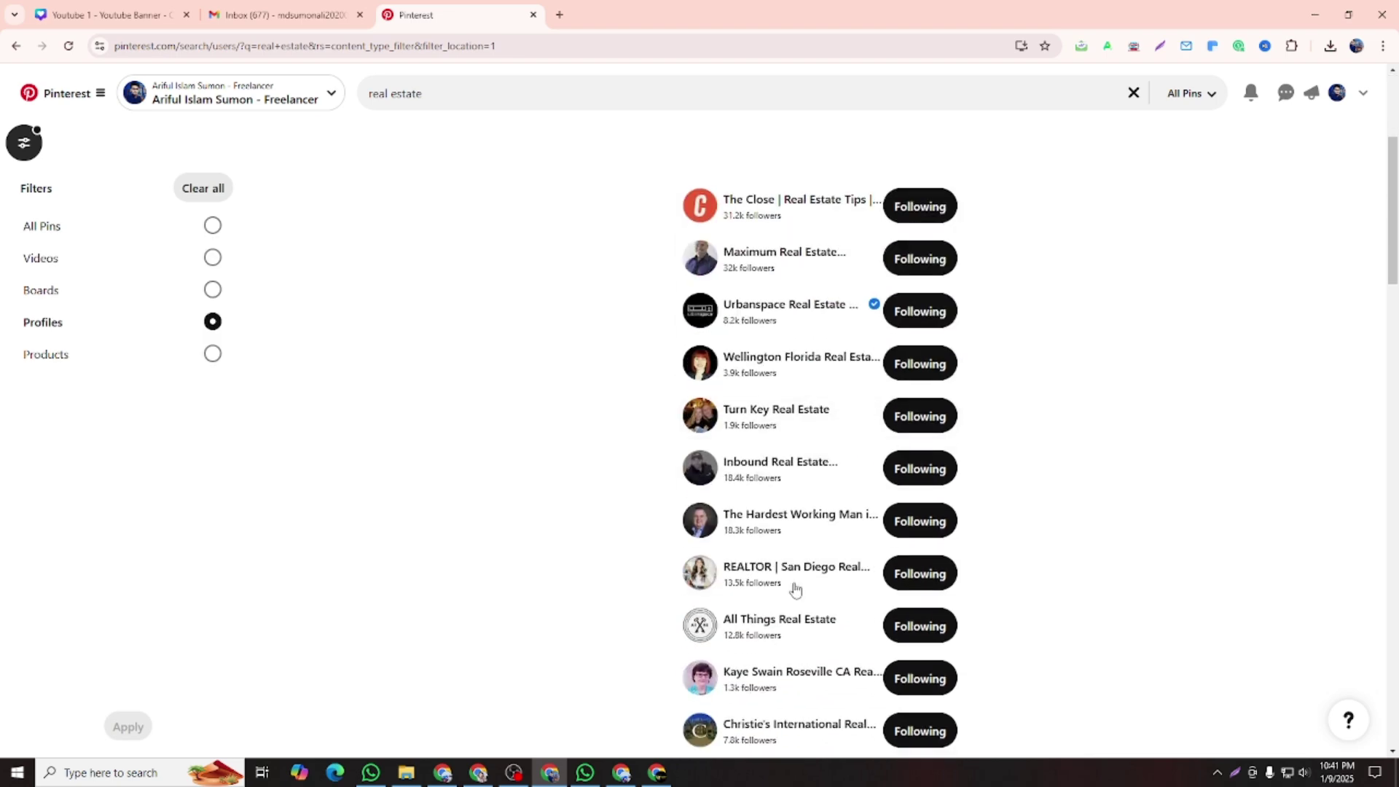
pyautogui.scroll(4, 790, 353)
pyautogui.scroll(-5, 746, 452)
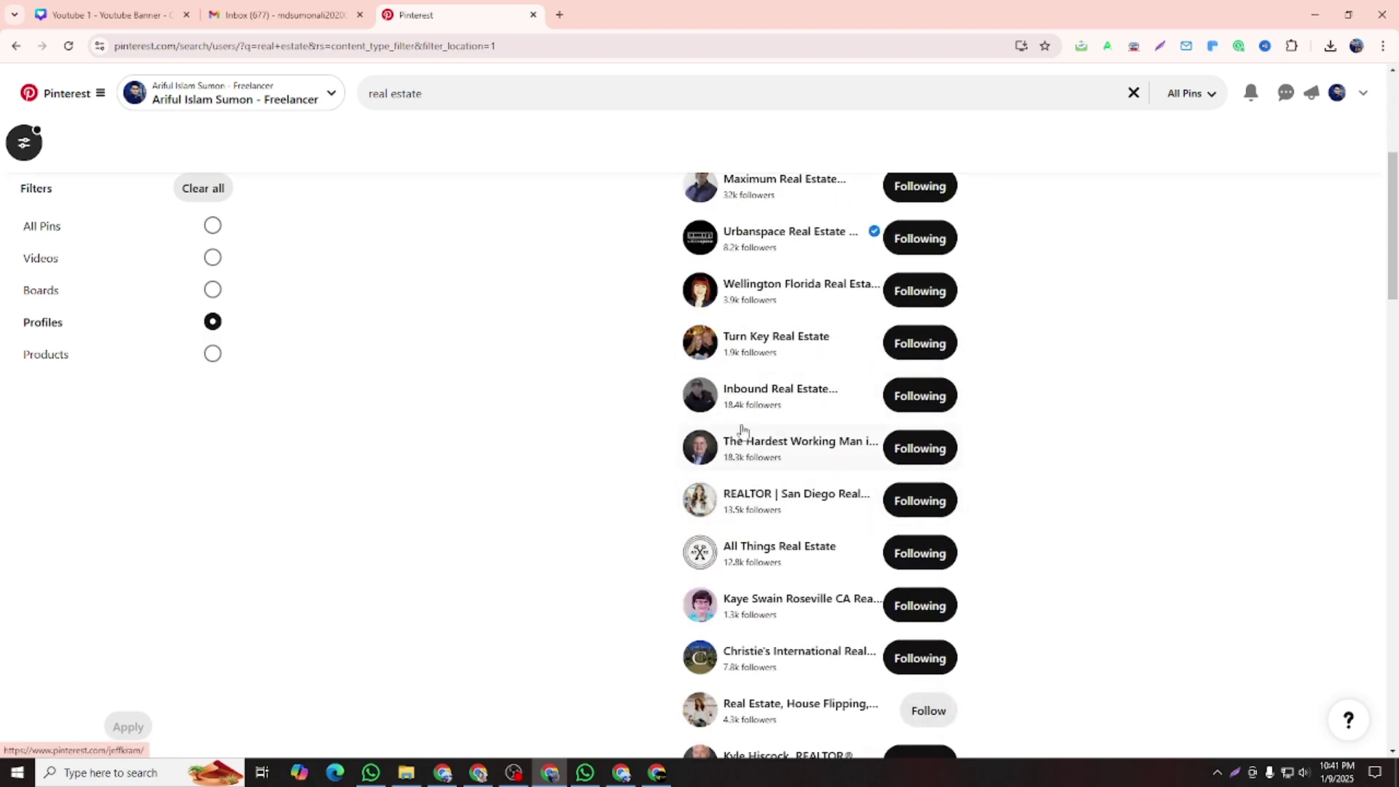
pyautogui.scroll(-6, 742, 430)
pyautogui.scroll(6, 740, 423)
pyautogui.scroll(-6, 741, 426)
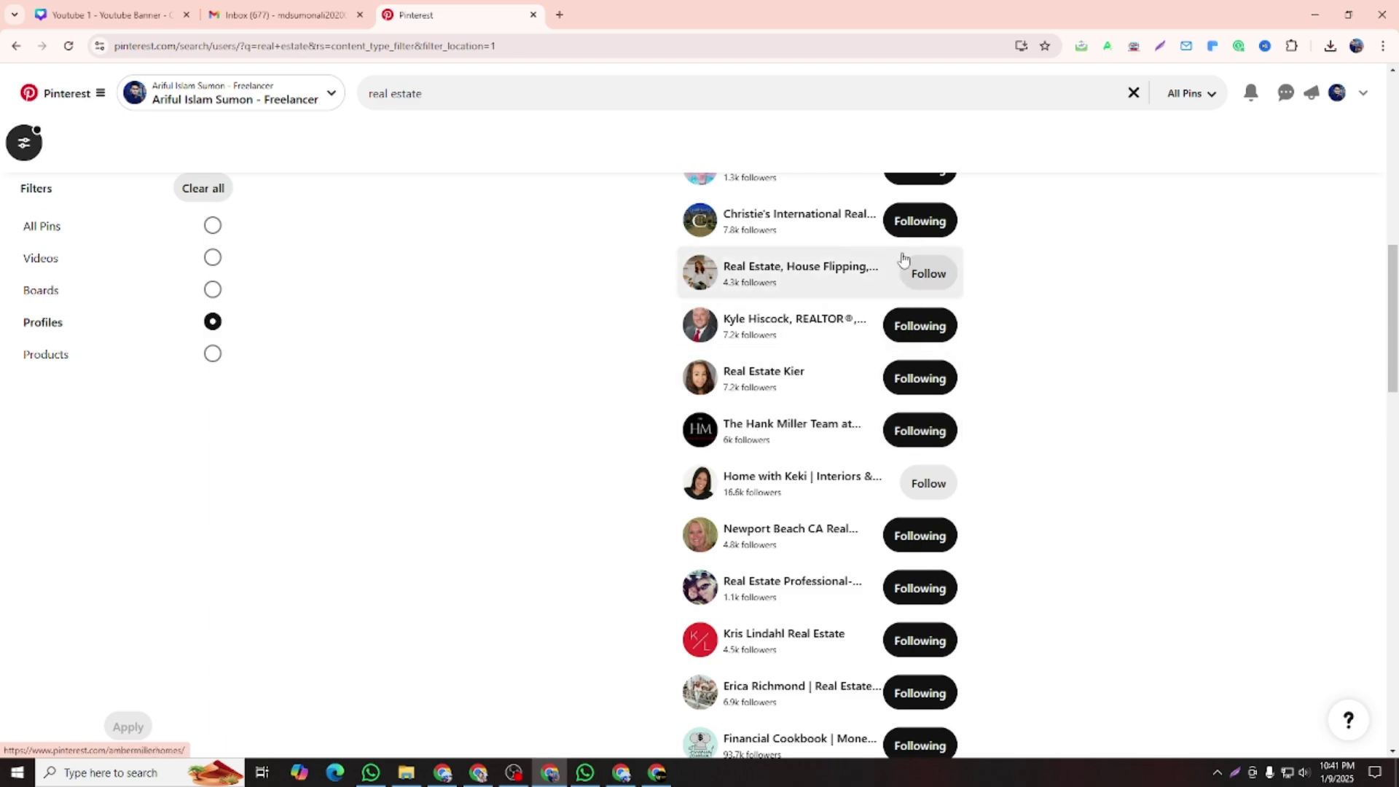
pyautogui.scroll(4, 904, 258)
pyautogui.scroll(-4, 904, 259)
pyautogui.click(928, 275)
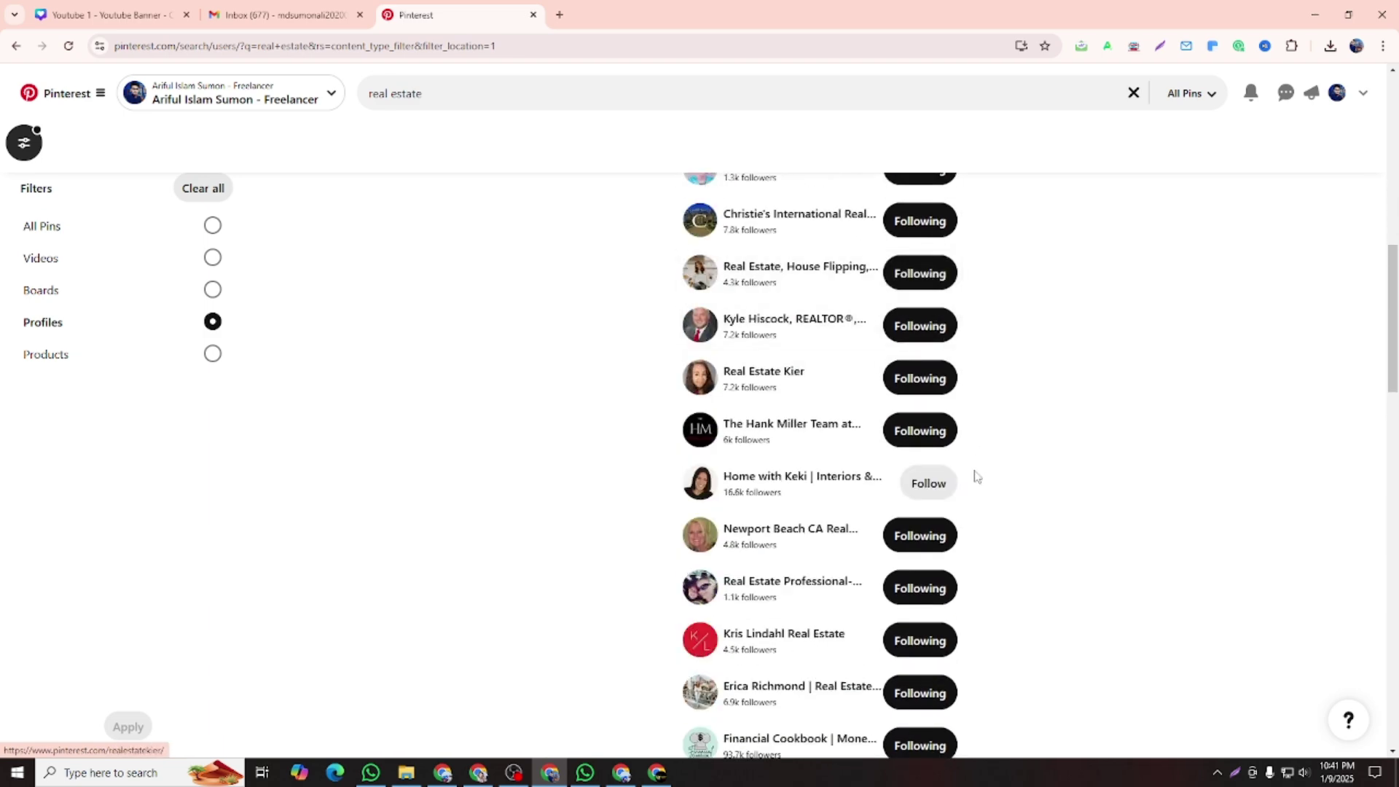
pyautogui.click(928, 483)
# Open the realestate.com.au and The Close profiles from the results in separate new tabs
pyautogui.scroll(10, 733, 439)
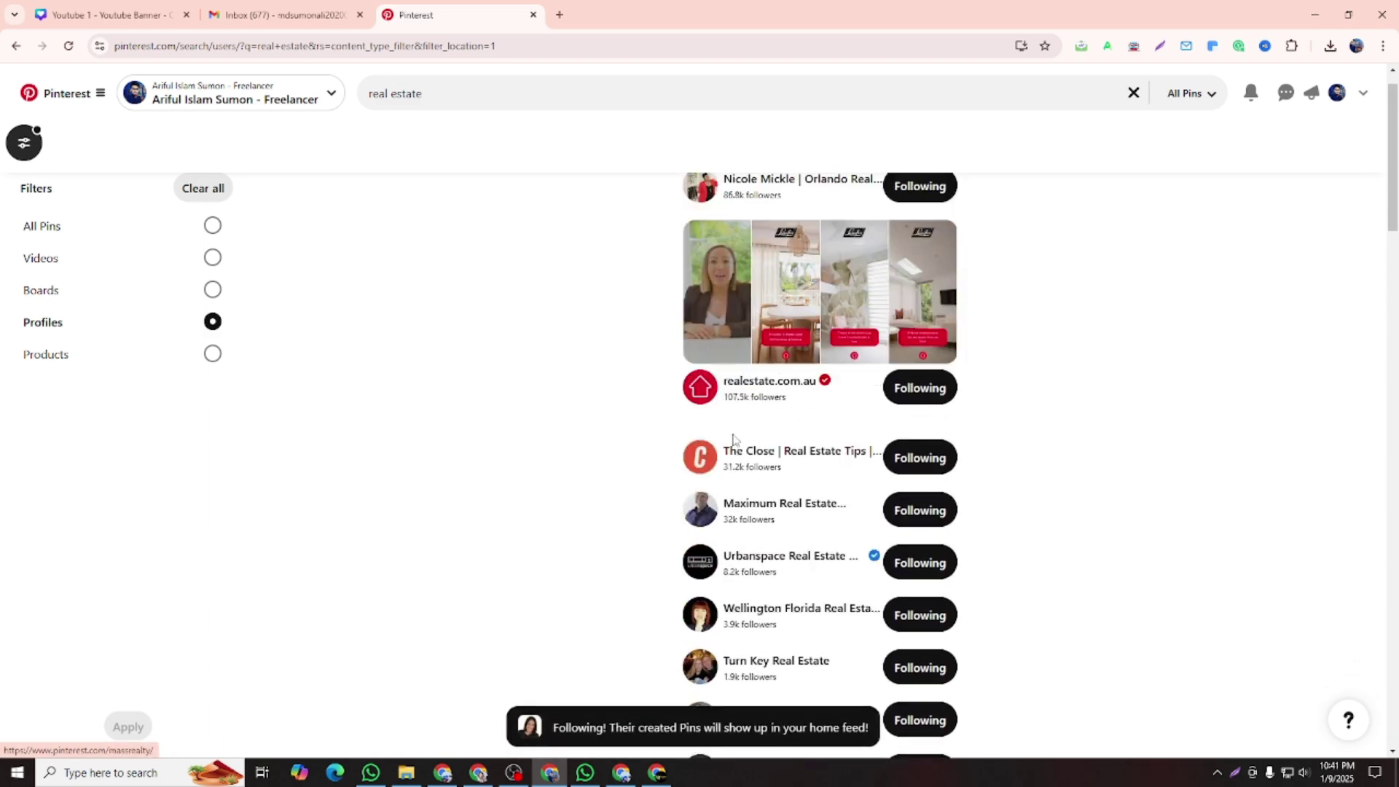
pyautogui.scroll(-4, 758, 364)
pyautogui.scroll(3, 837, 452)
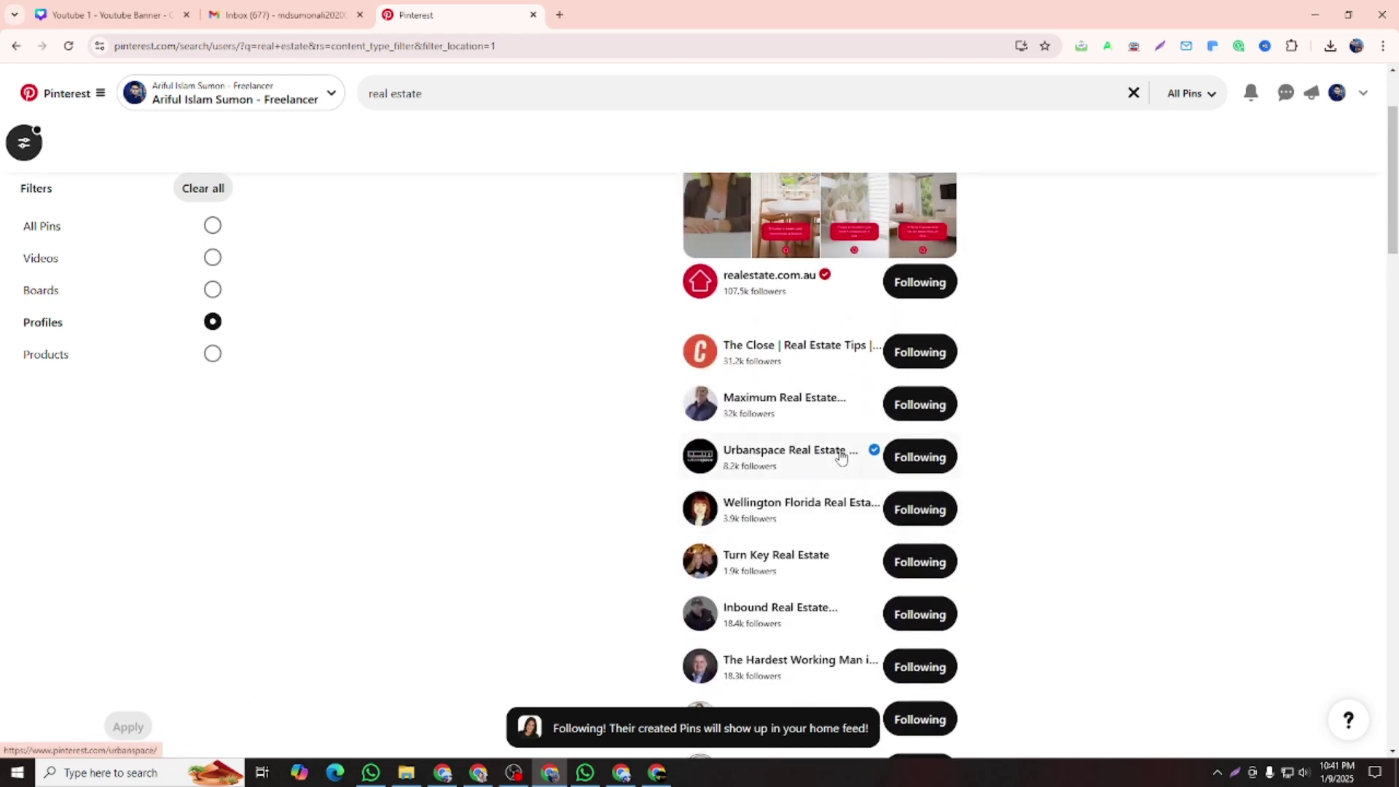
pyautogui.rightClick(759, 280)
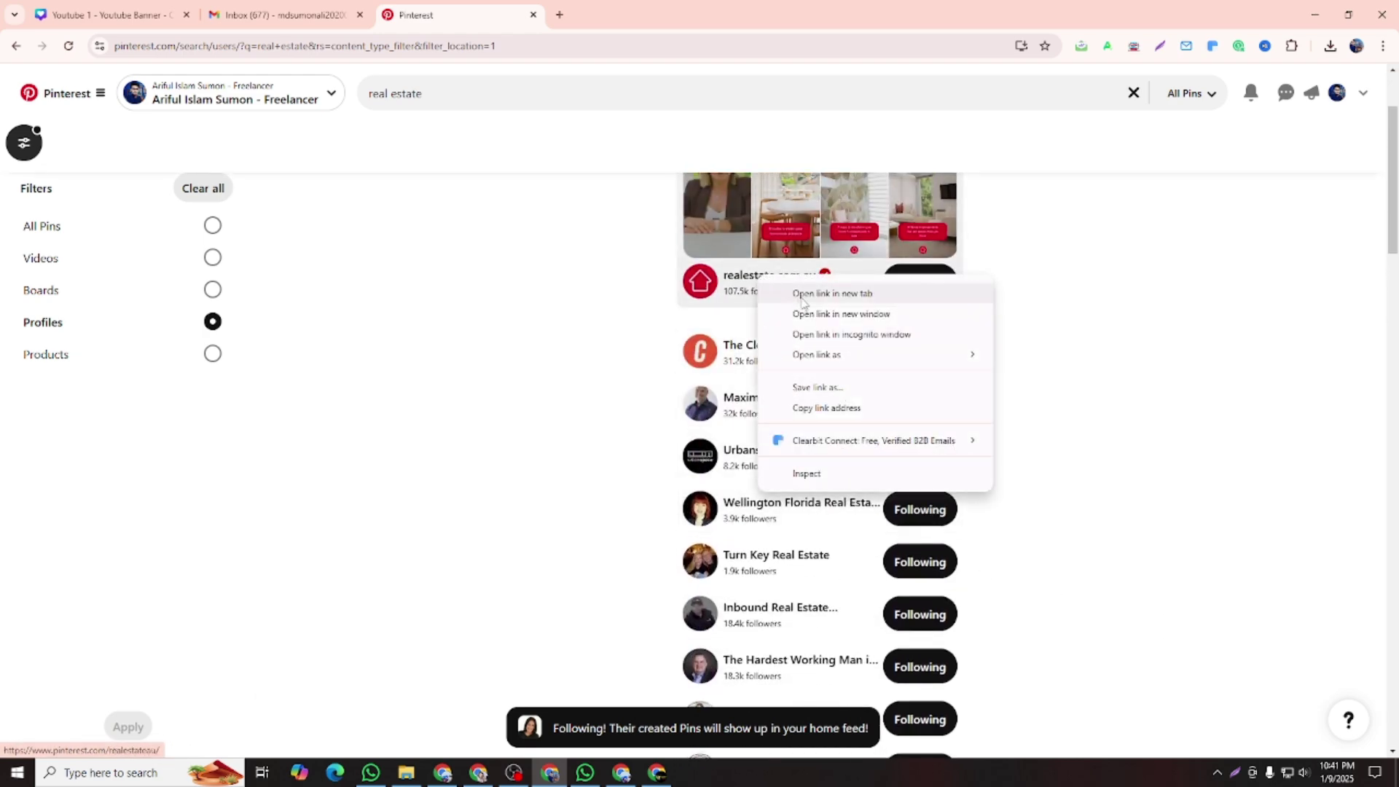
pyautogui.click(805, 293)
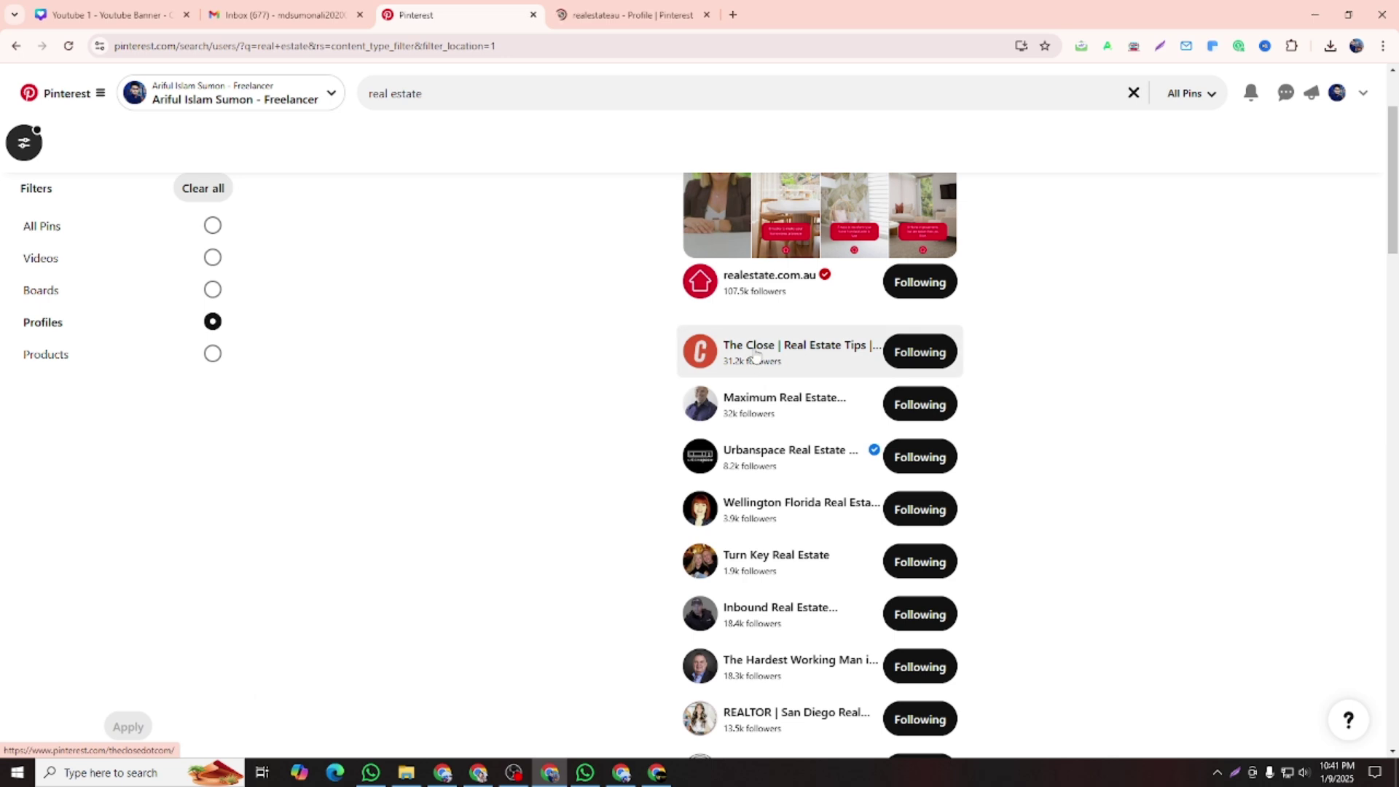
pyautogui.rightClick(778, 357)
pyautogui.click(802, 365)
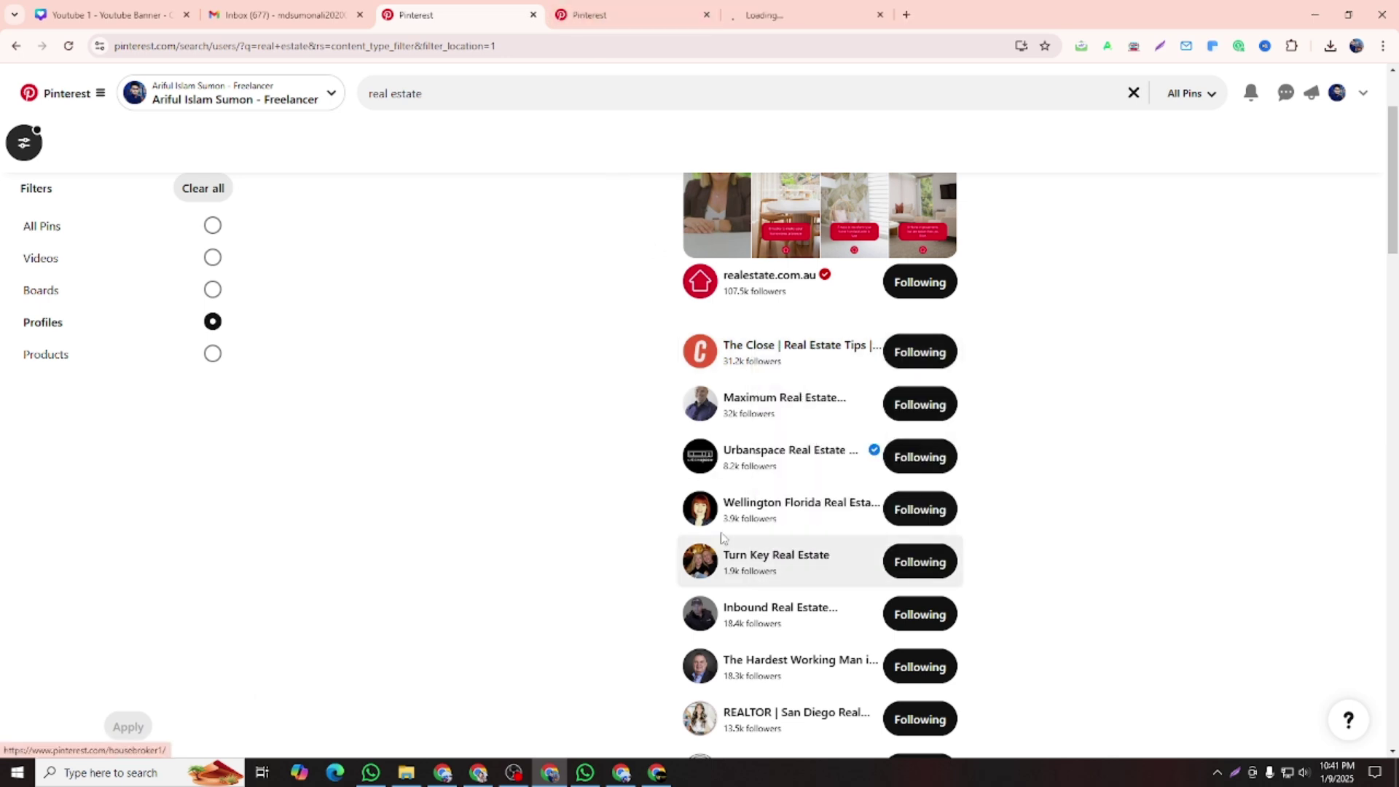
# View both opened profiles, and open the website linked on the realestate.com.au profile
pyautogui.hotkey('ctrl', 'Tab')
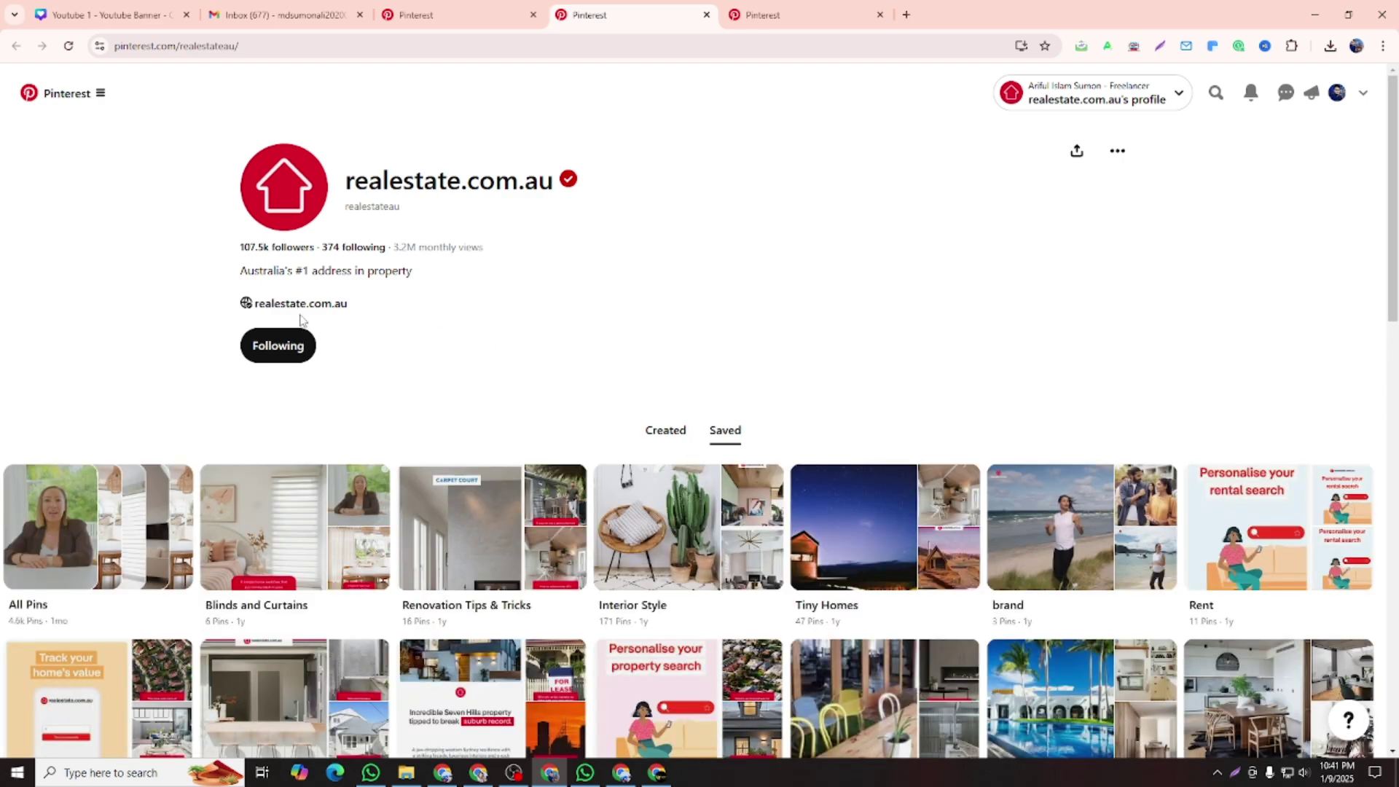
pyautogui.hotkey('ctrl', 'Tab')
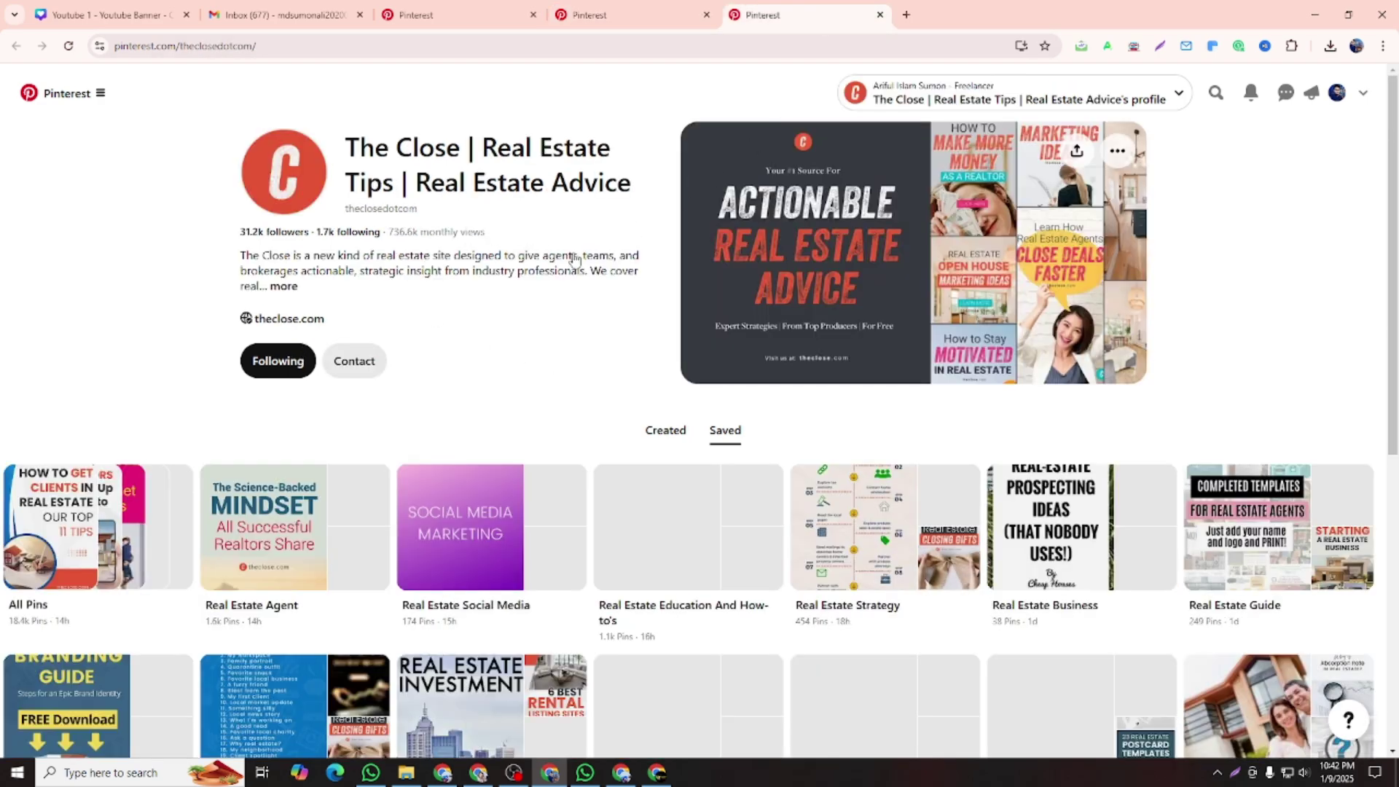
pyautogui.hotkey('ctrl', 'shift', 'Tab')
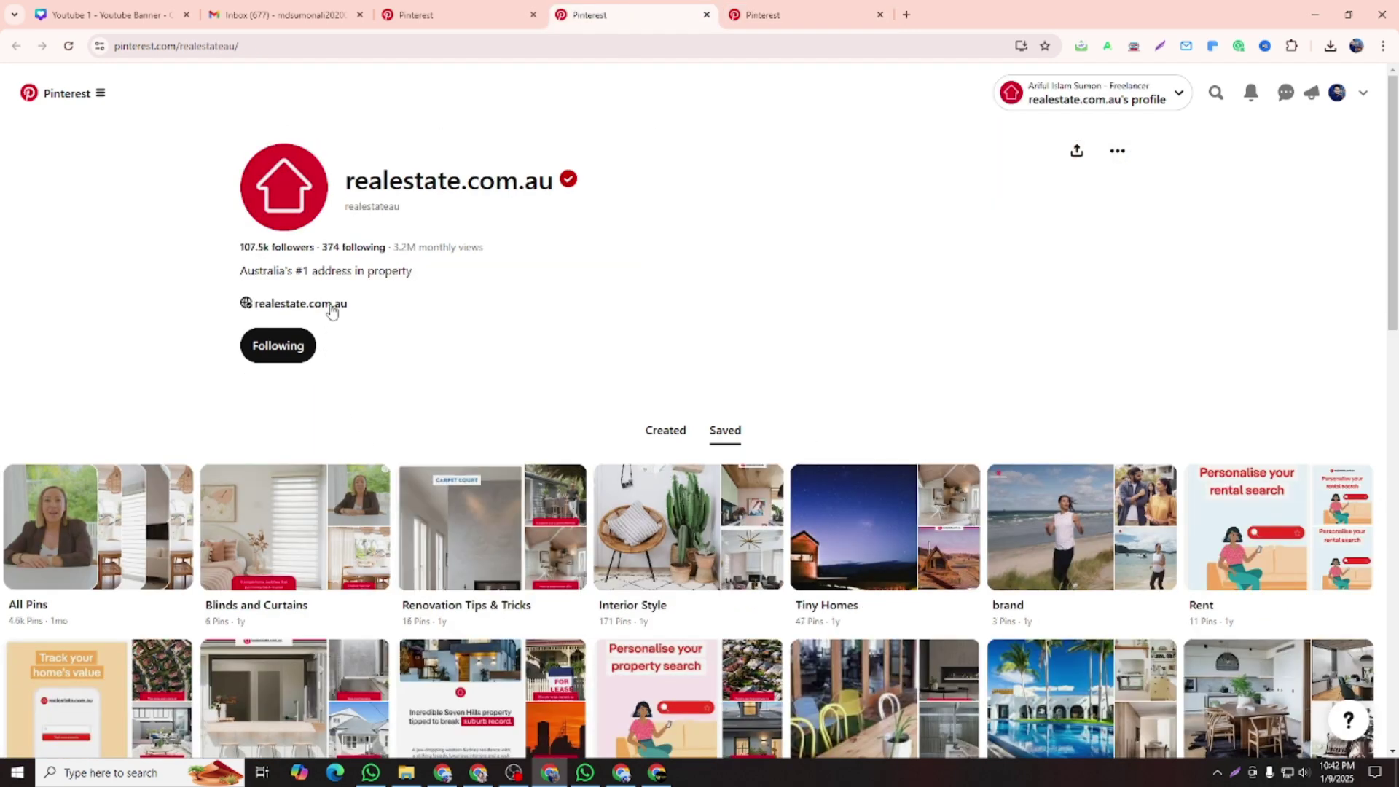
pyautogui.click(331, 309)
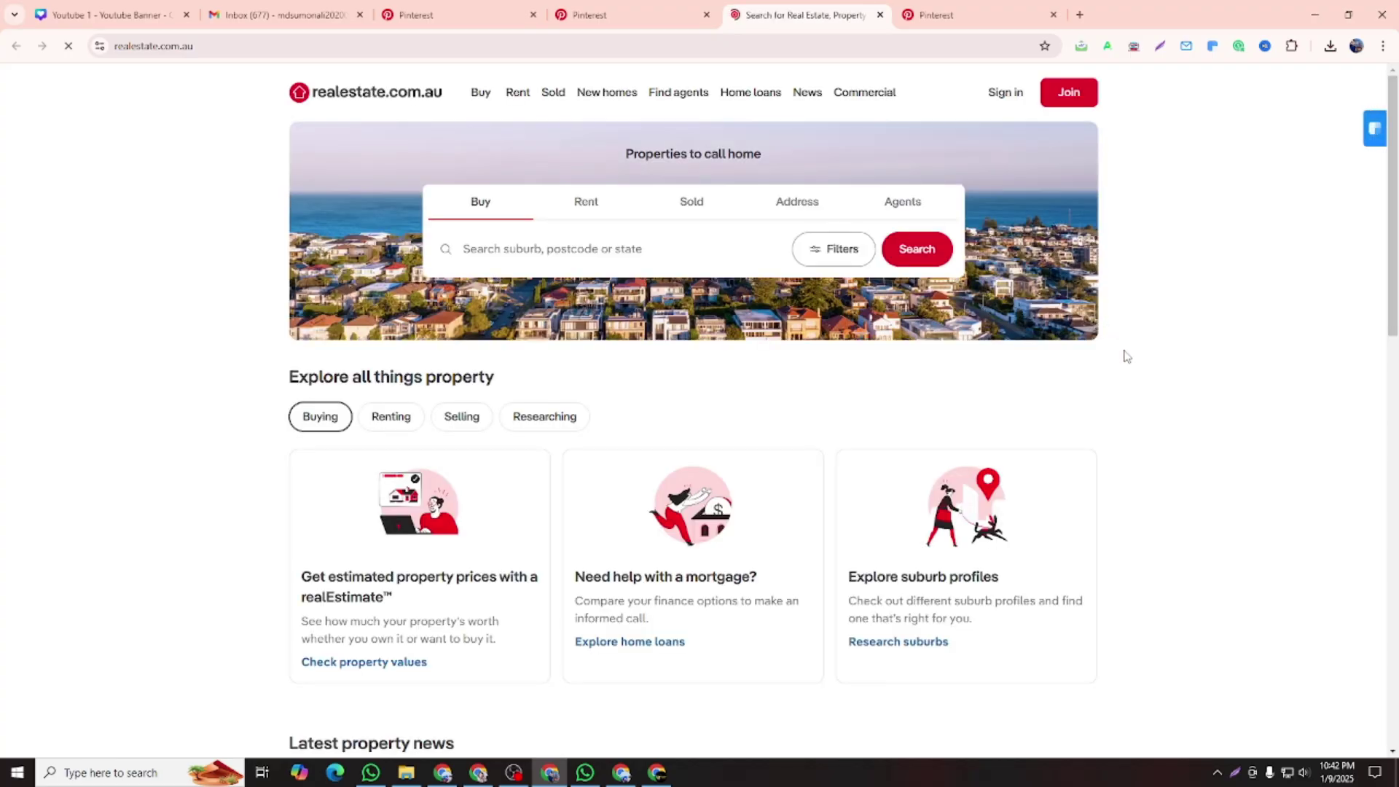
# Examine the realestate.com.au homepage from header to footer, including its contact and social media links
pyautogui.scroll(-4, 1125, 354)
pyautogui.scroll(4, 1108, 343)
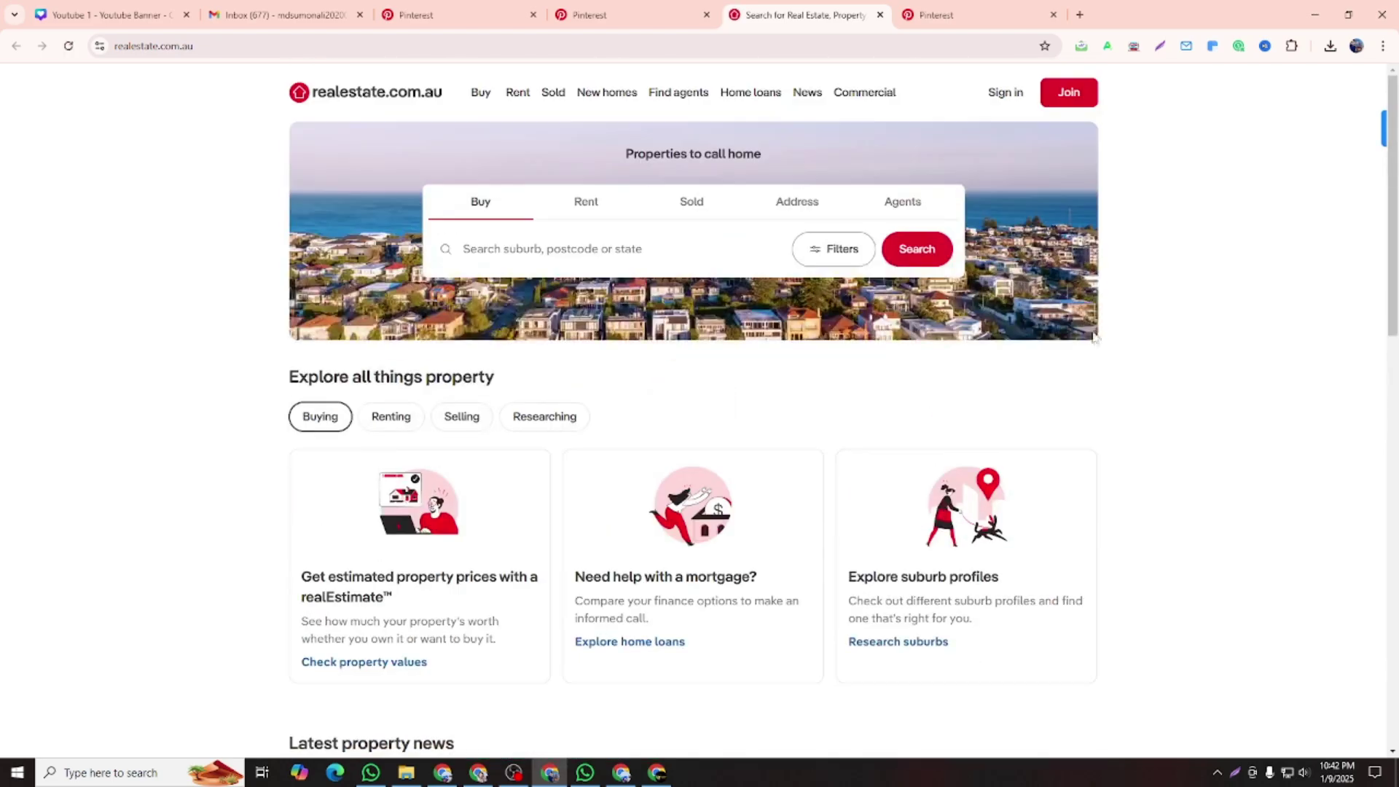
pyautogui.scroll(-15, 910, 315)
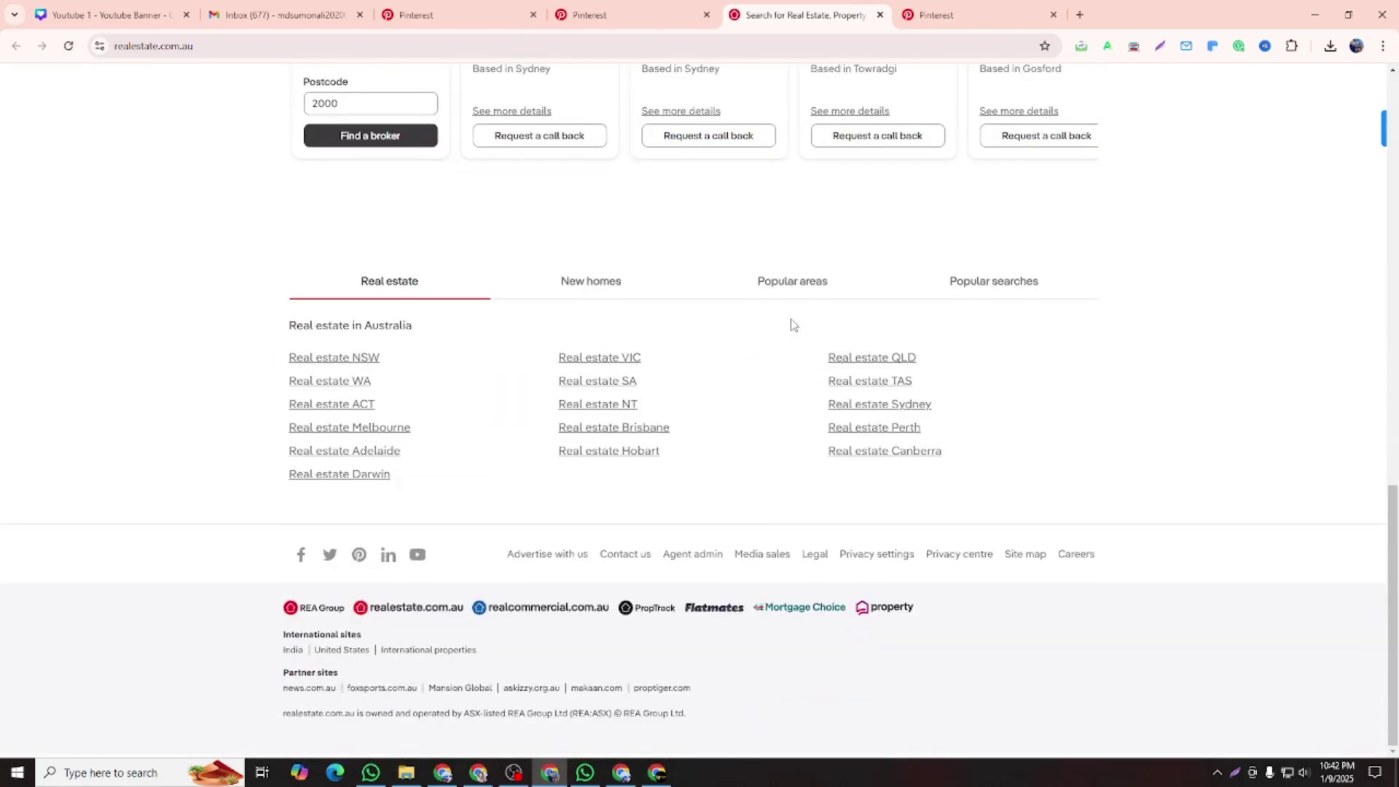
pyautogui.scroll(15, 572, 307)
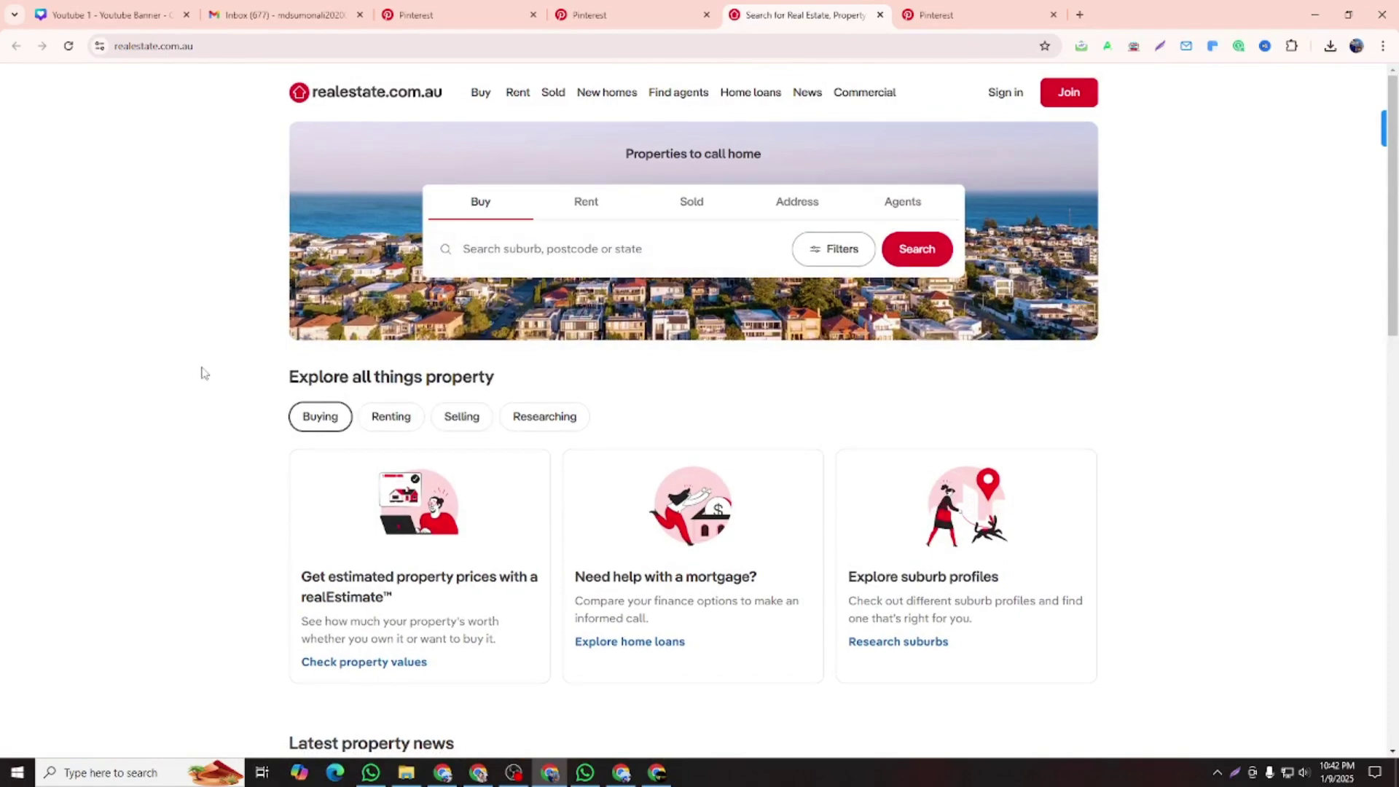
pyautogui.scroll(-10, 613, 257)
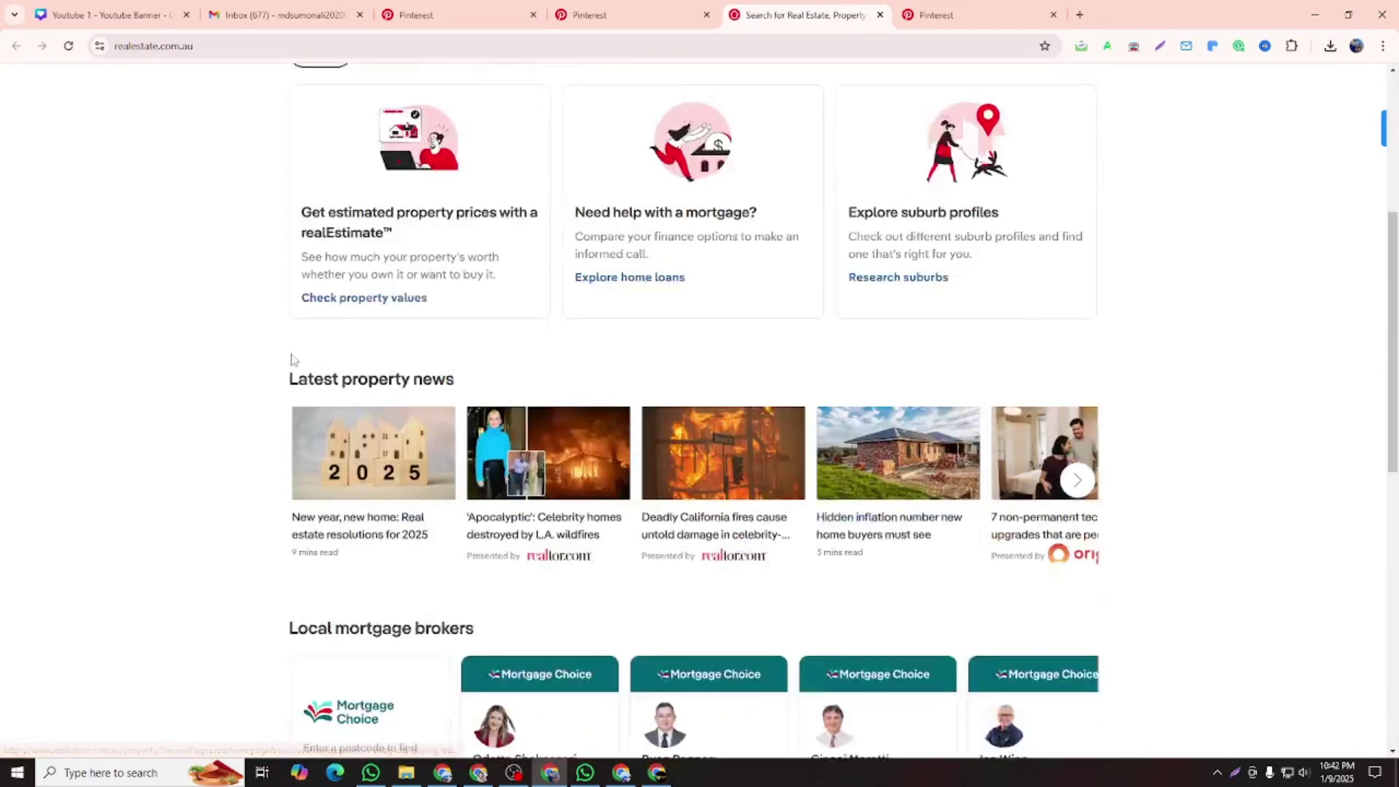
pyautogui.scroll(-4, 335, 364)
pyautogui.scroll(4, 371, 494)
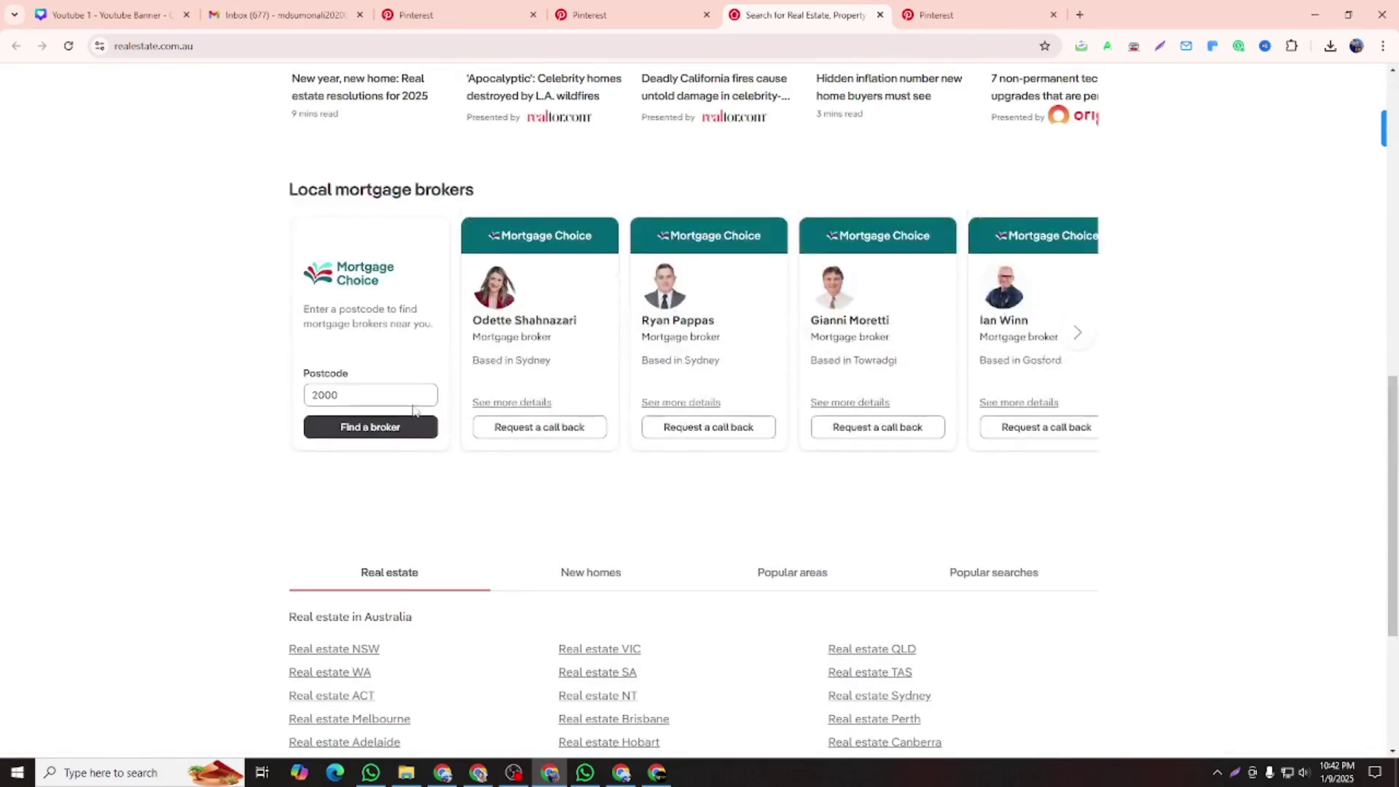
pyautogui.scroll(-4, 413, 403)
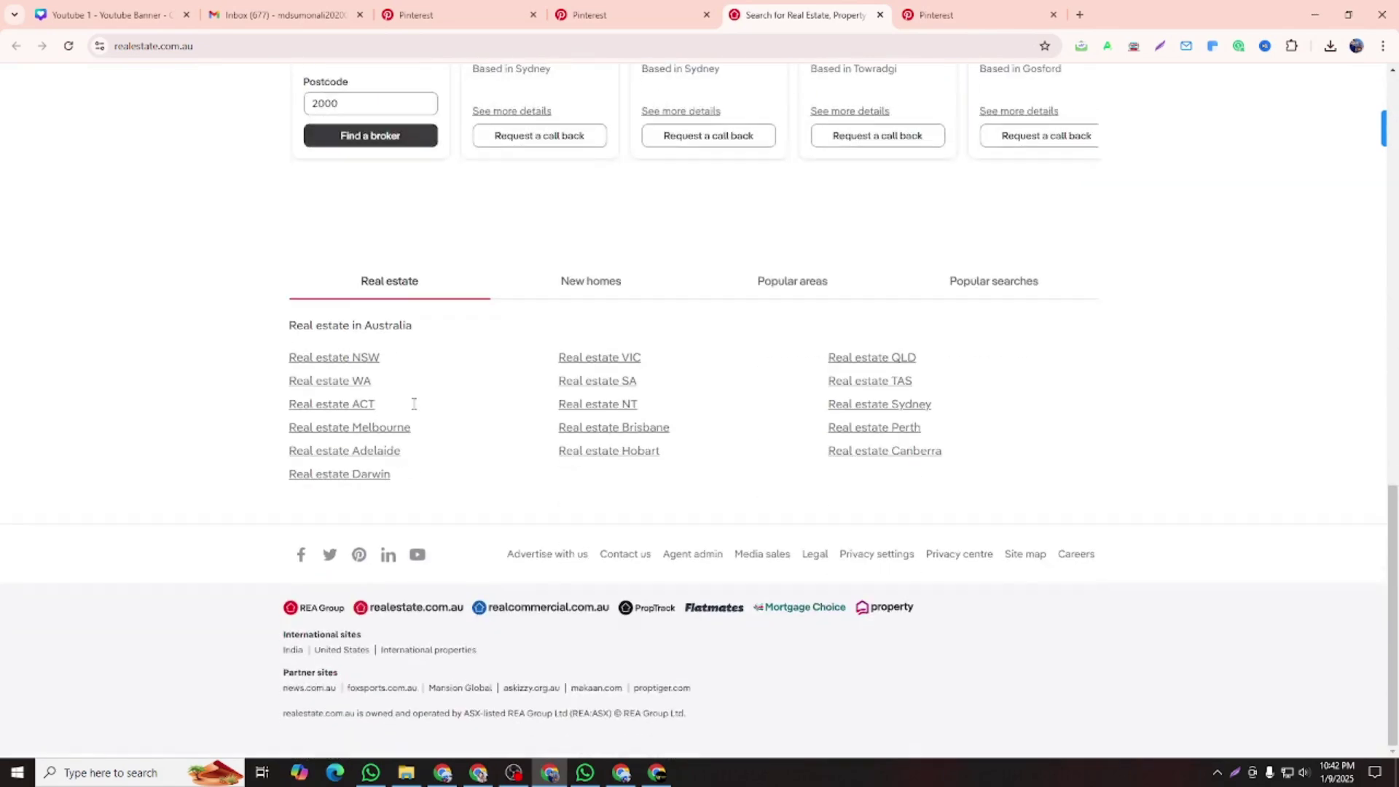
# Open the YouTube channel linked in the realestate.com.au footer in a new tab and show its videos
pyautogui.rightClick(421, 564)
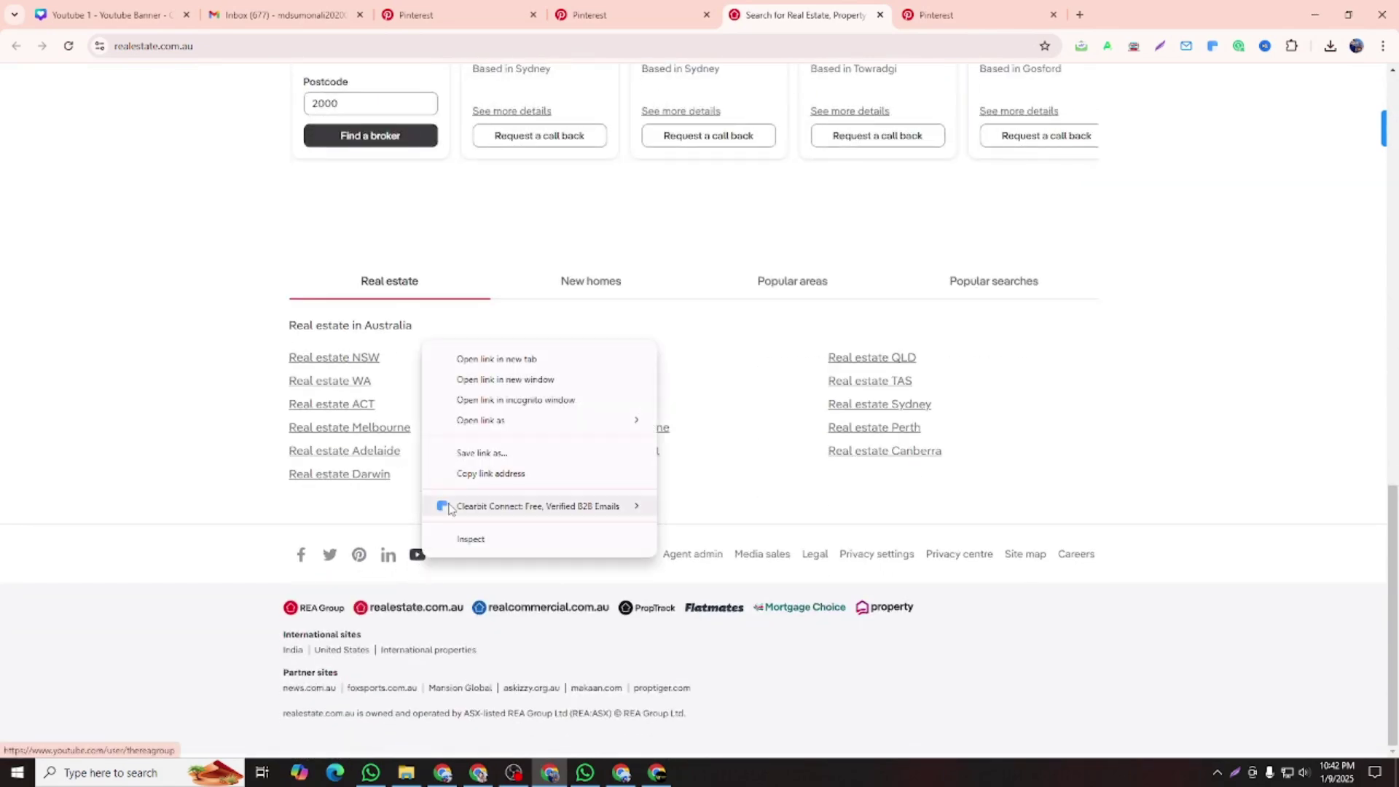
pyautogui.click(510, 359)
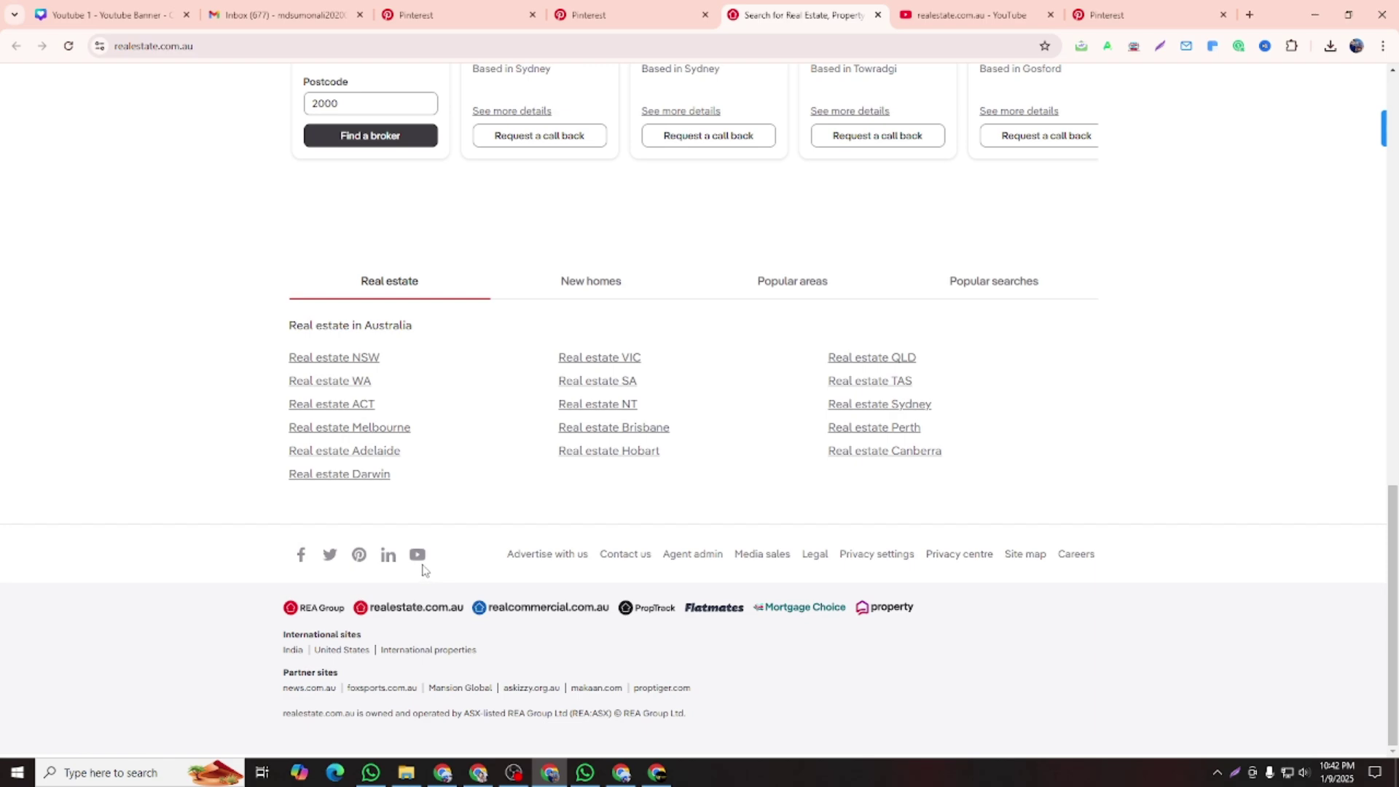
pyautogui.scroll(15, 423, 568)
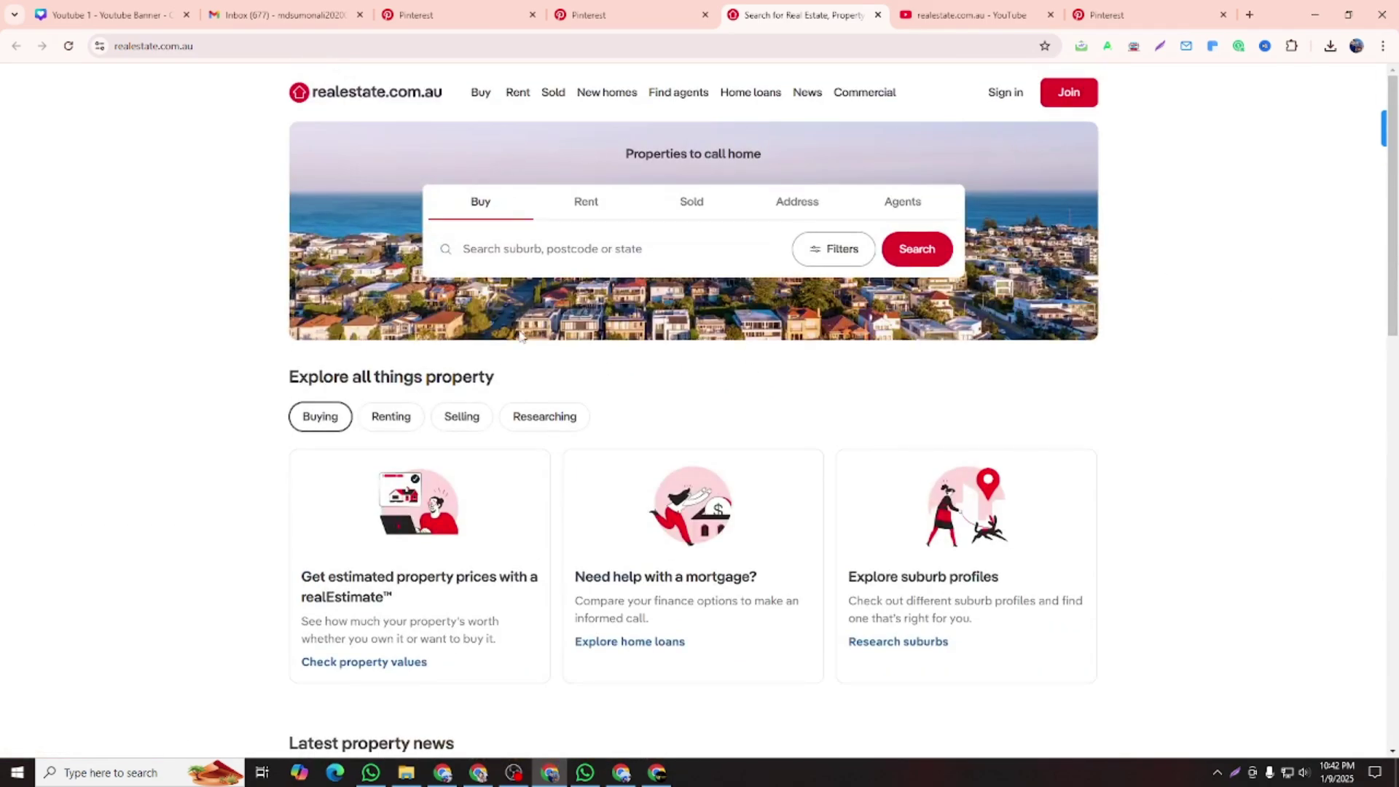
pyautogui.click(951, 17)
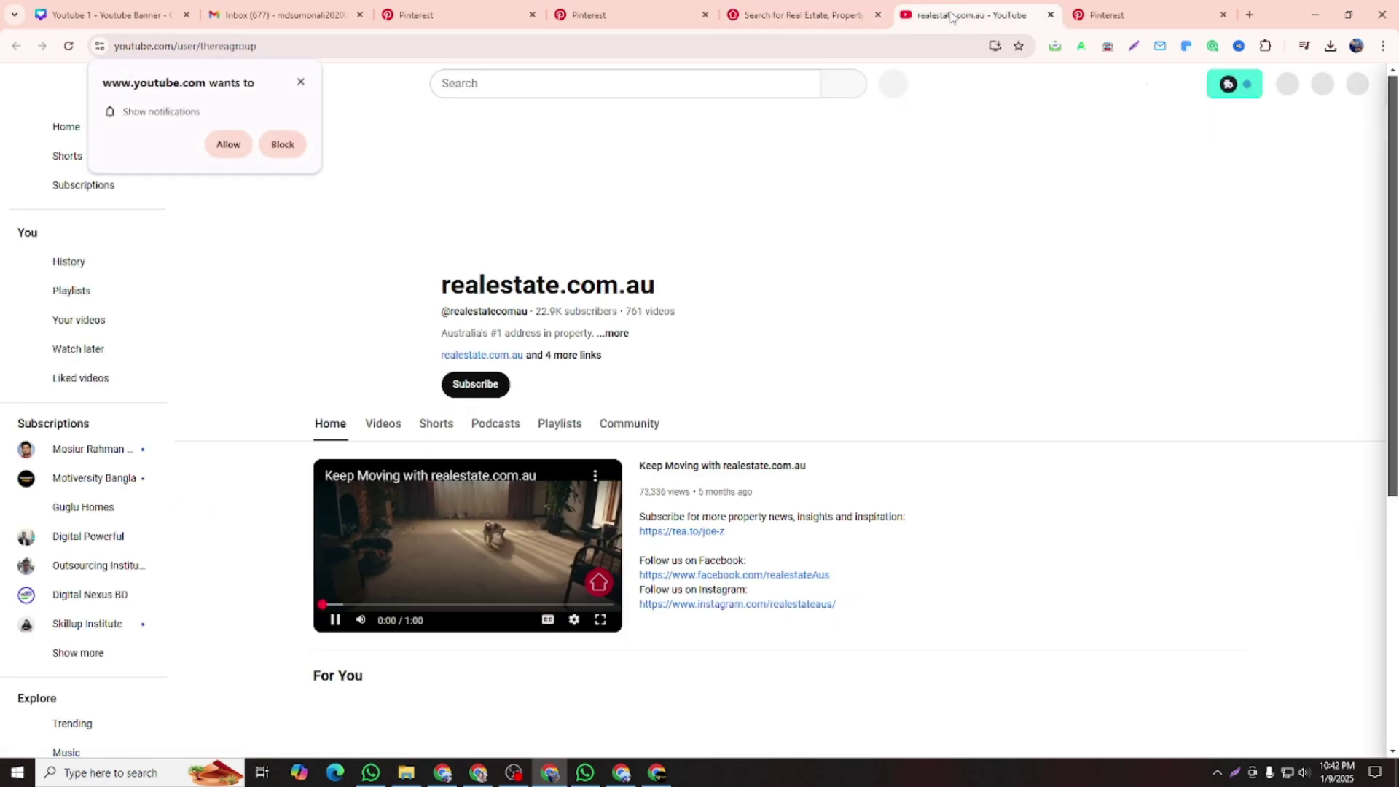
pyautogui.click(388, 426)
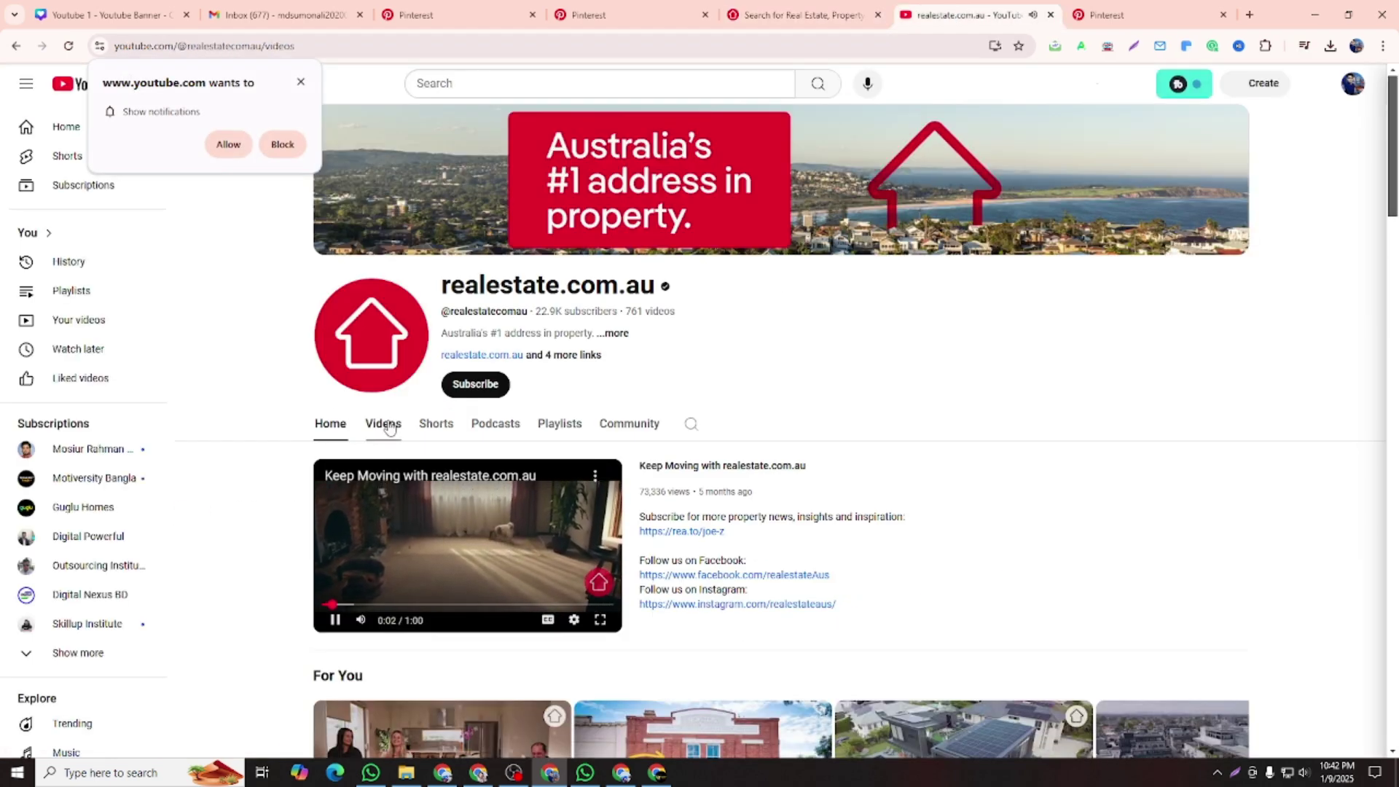
# Examine the channel's latest videos, including their thumbnails, view counts and upload dates, and dismiss the notification request
pyautogui.scroll(-1, 539, 529)
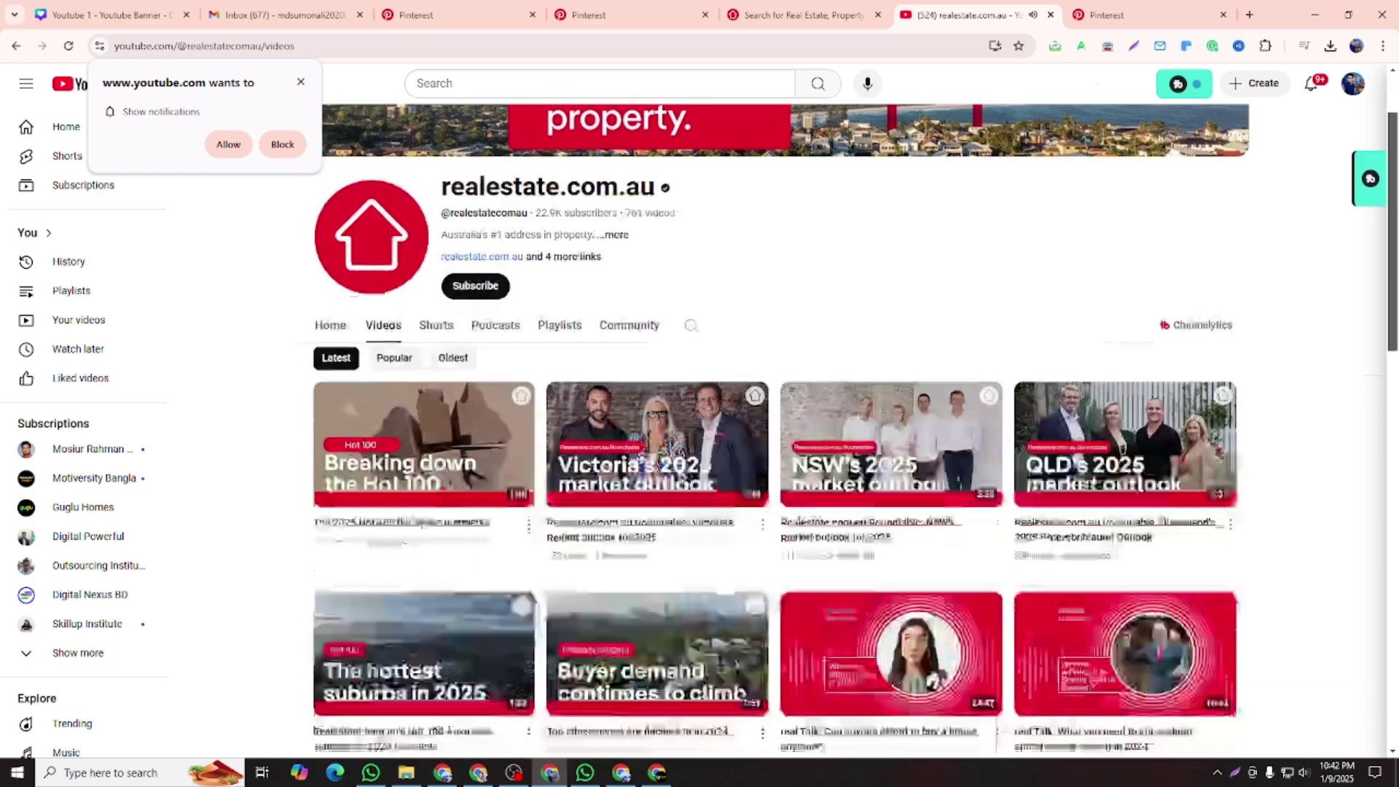
pyautogui.scroll(-5, 736, 534)
pyautogui.scroll(2, 216, 422)
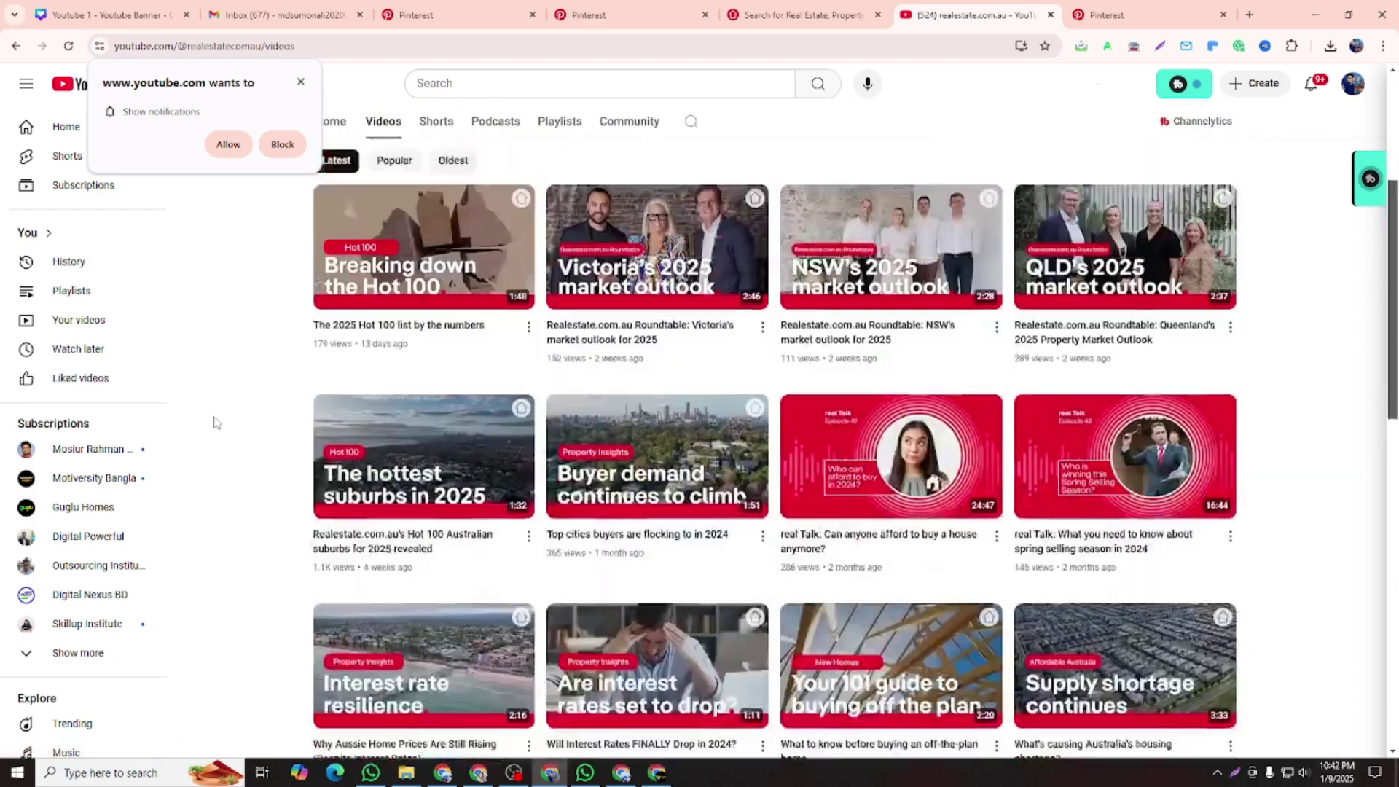
pyautogui.scroll(3, 216, 422)
pyautogui.scroll(-3, 530, 467)
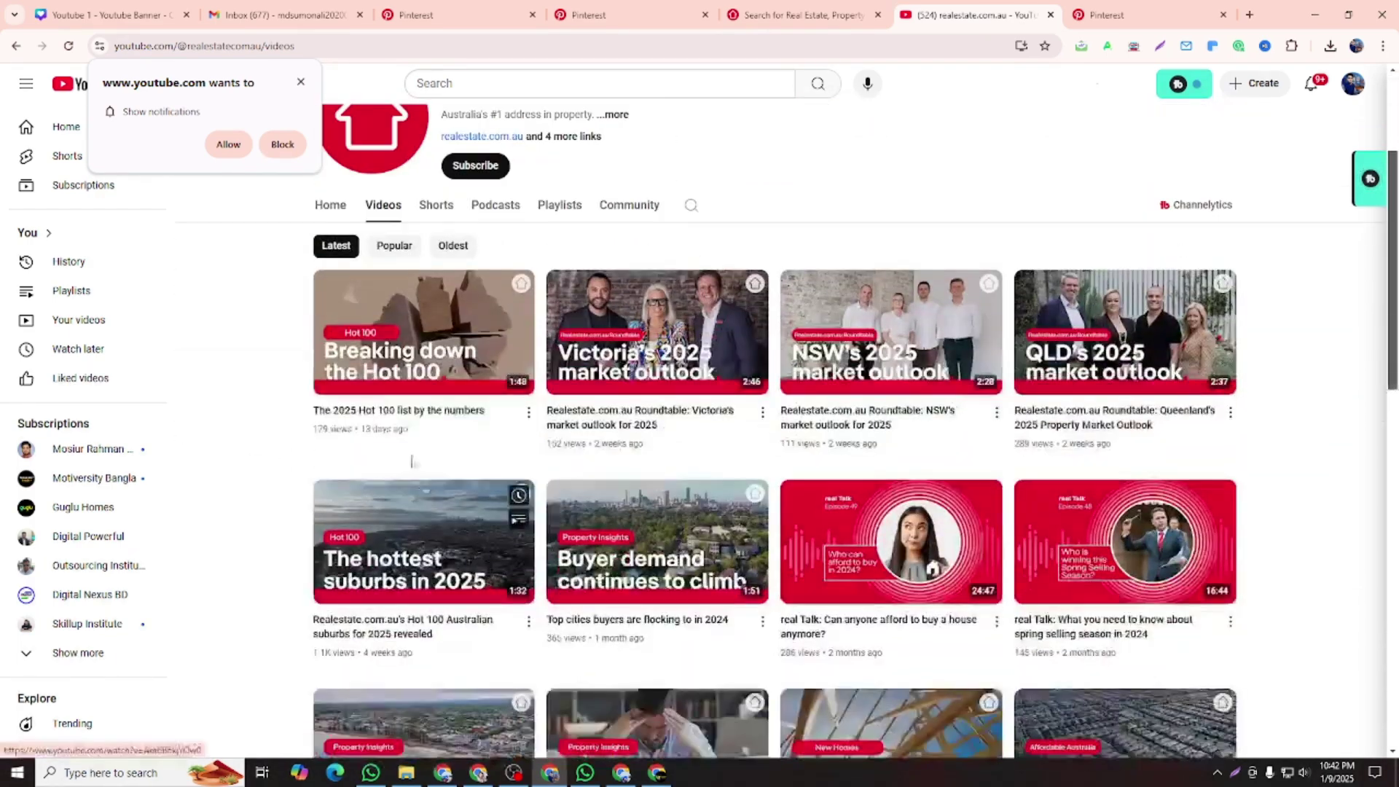
pyautogui.scroll(-13, 814, 435)
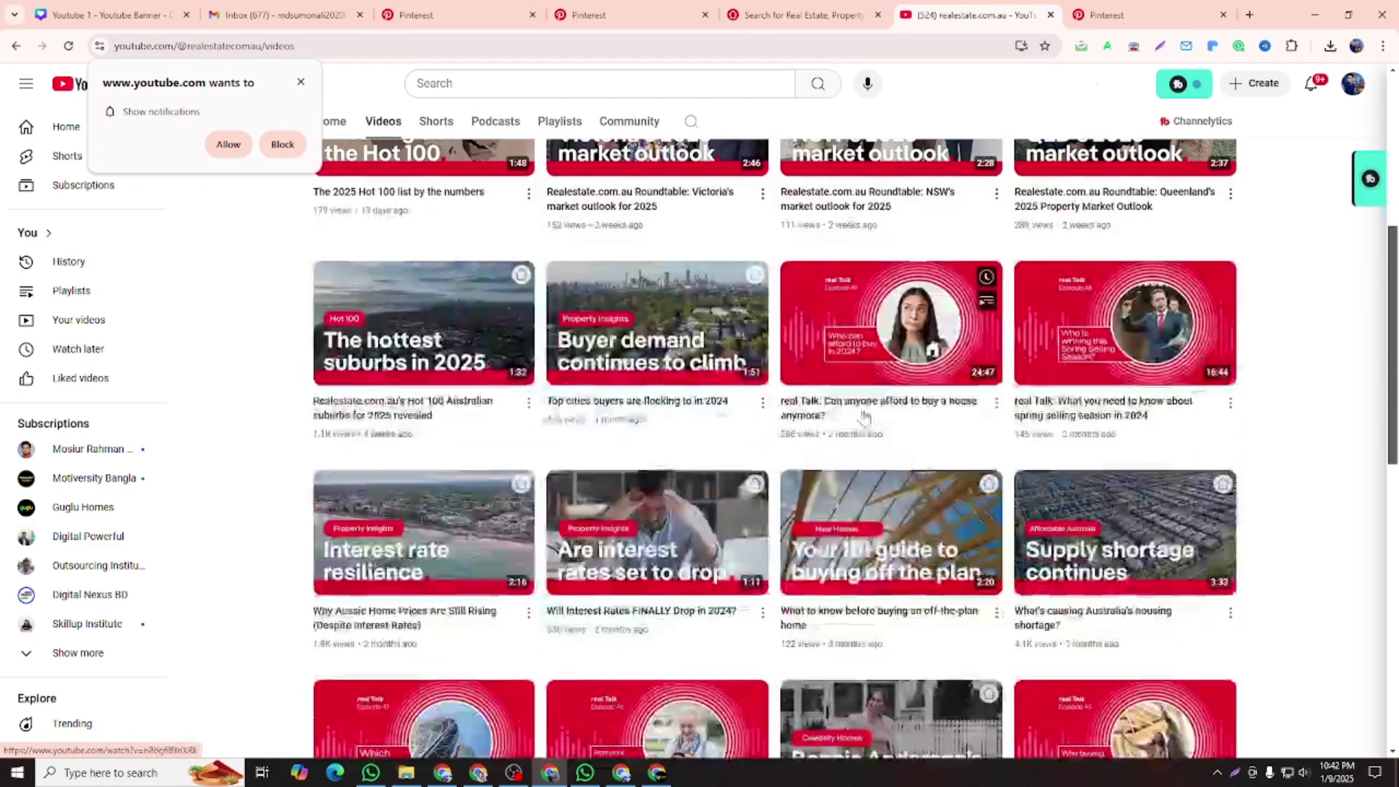
pyautogui.scroll(4, 768, 427)
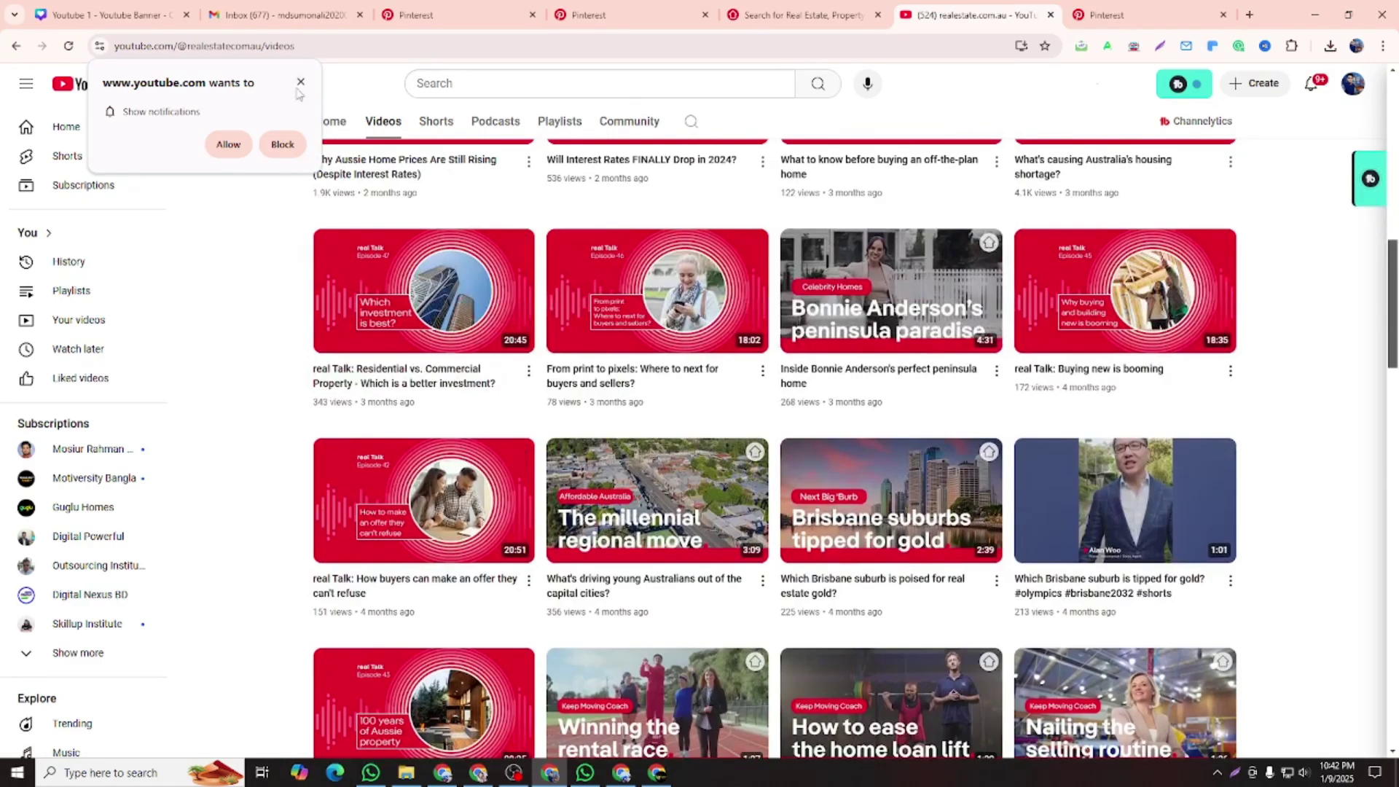
pyautogui.click(299, 84)
pyautogui.scroll(8, 615, 370)
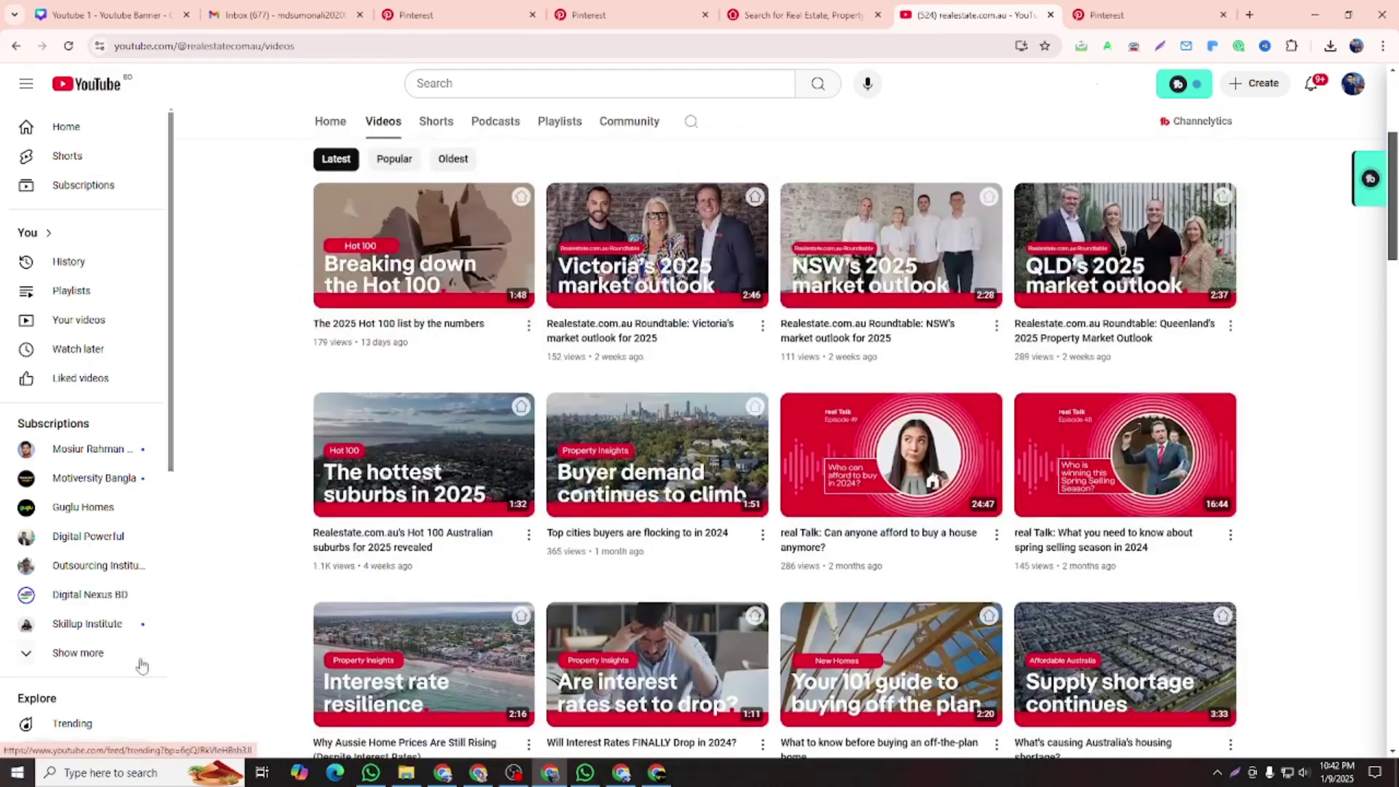
pyautogui.scroll(4, 864, 362)
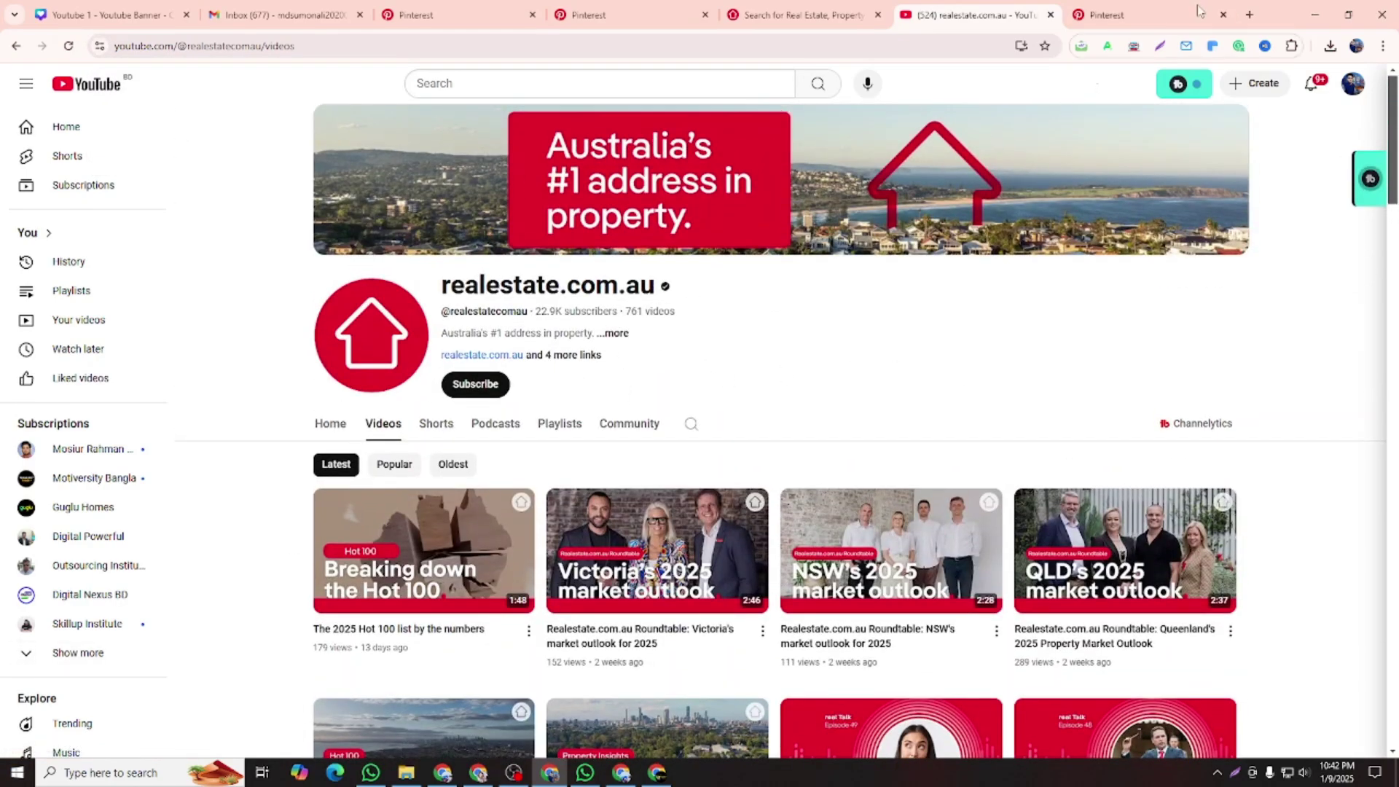
# Open Google Sheets in a new tab and create a blank spreadsheet
pyautogui.click(1248, 14)
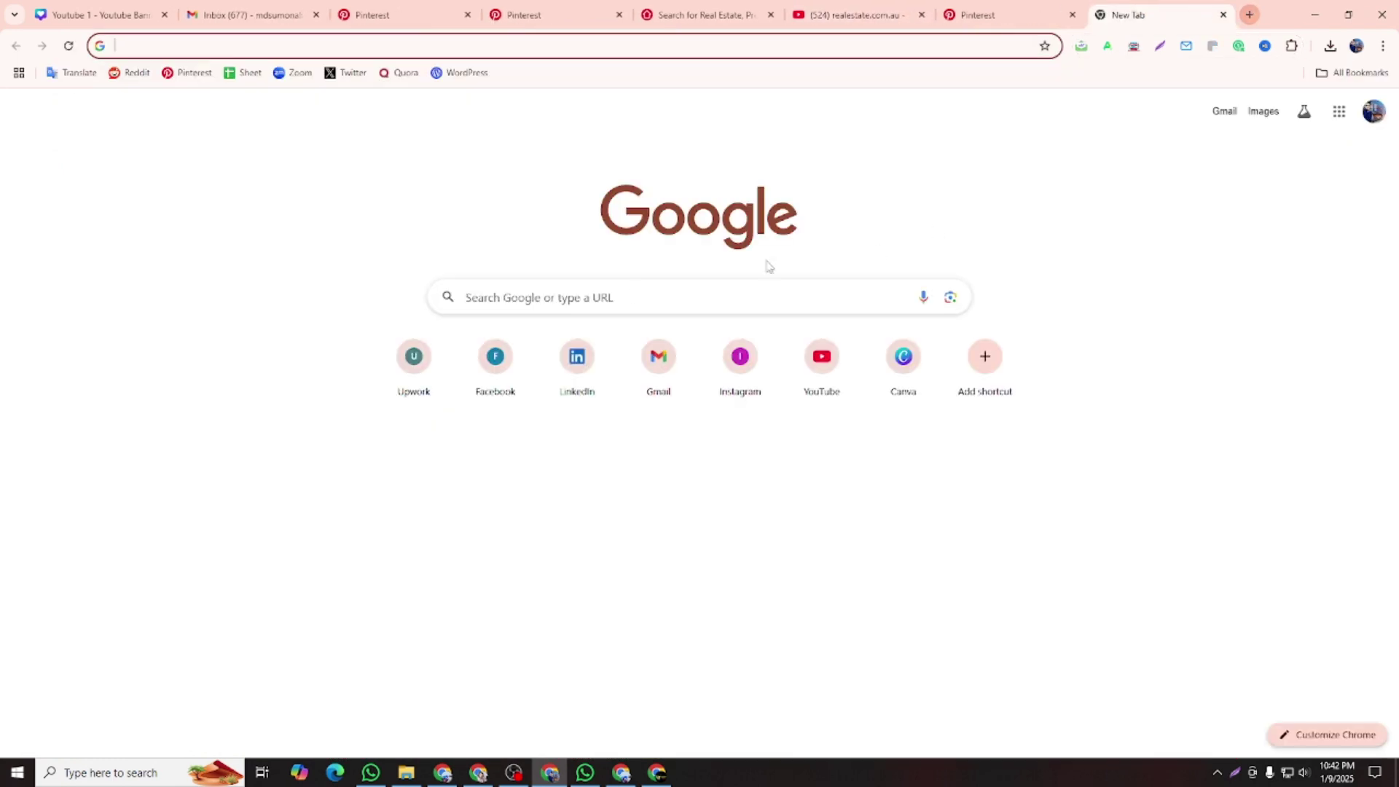
pyautogui.click(245, 75)
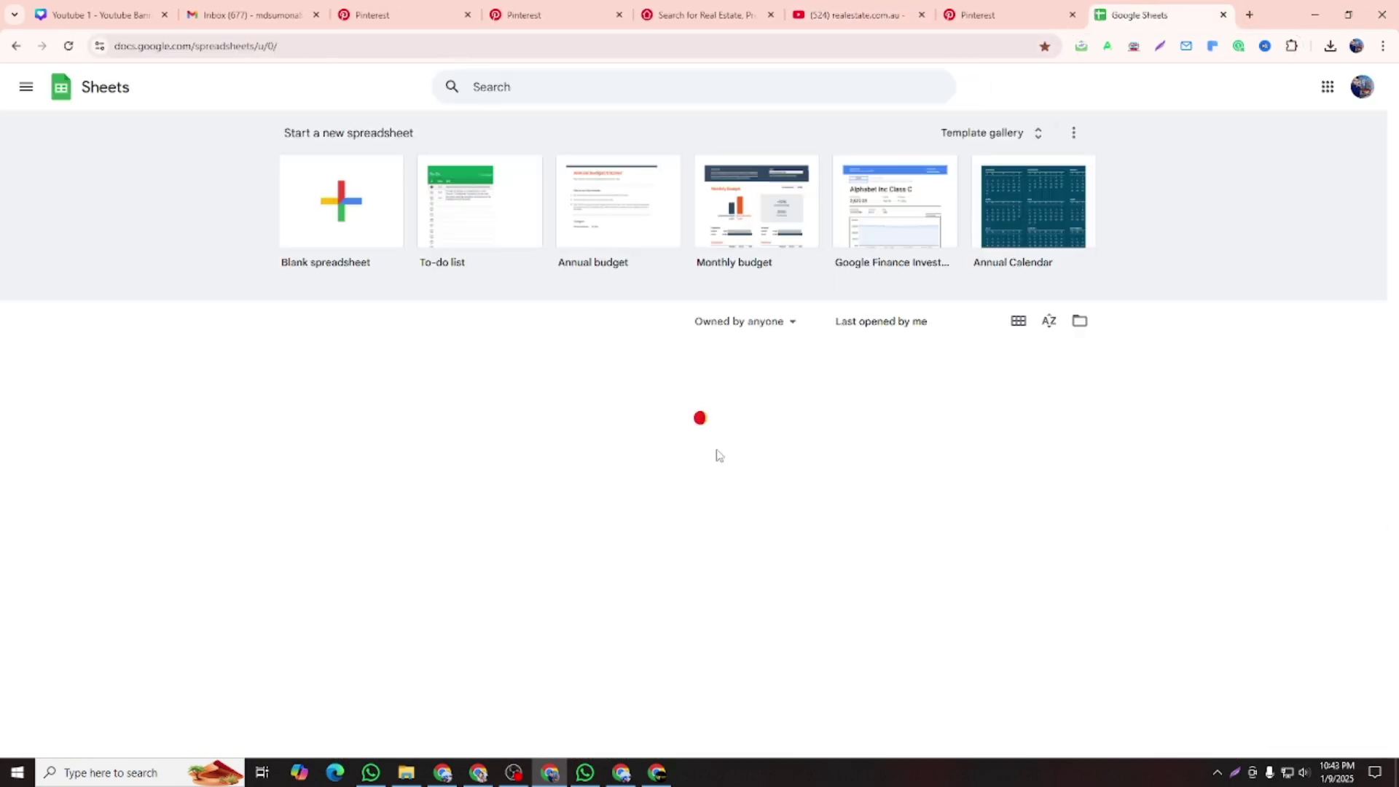
pyautogui.click(345, 225)
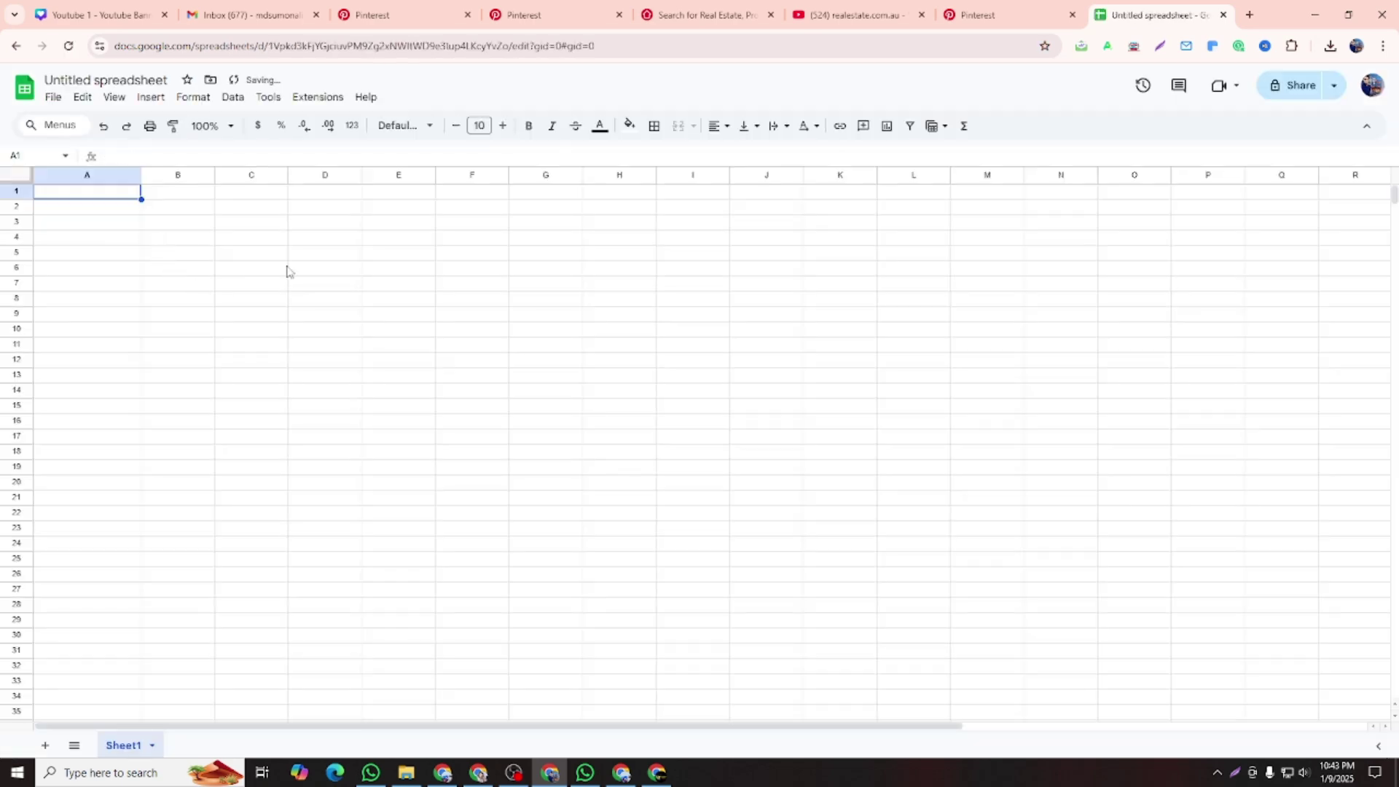
# Copy the realestate.com.au website address into cell A1 of the new spreadsheet
pyautogui.click(849, 16)
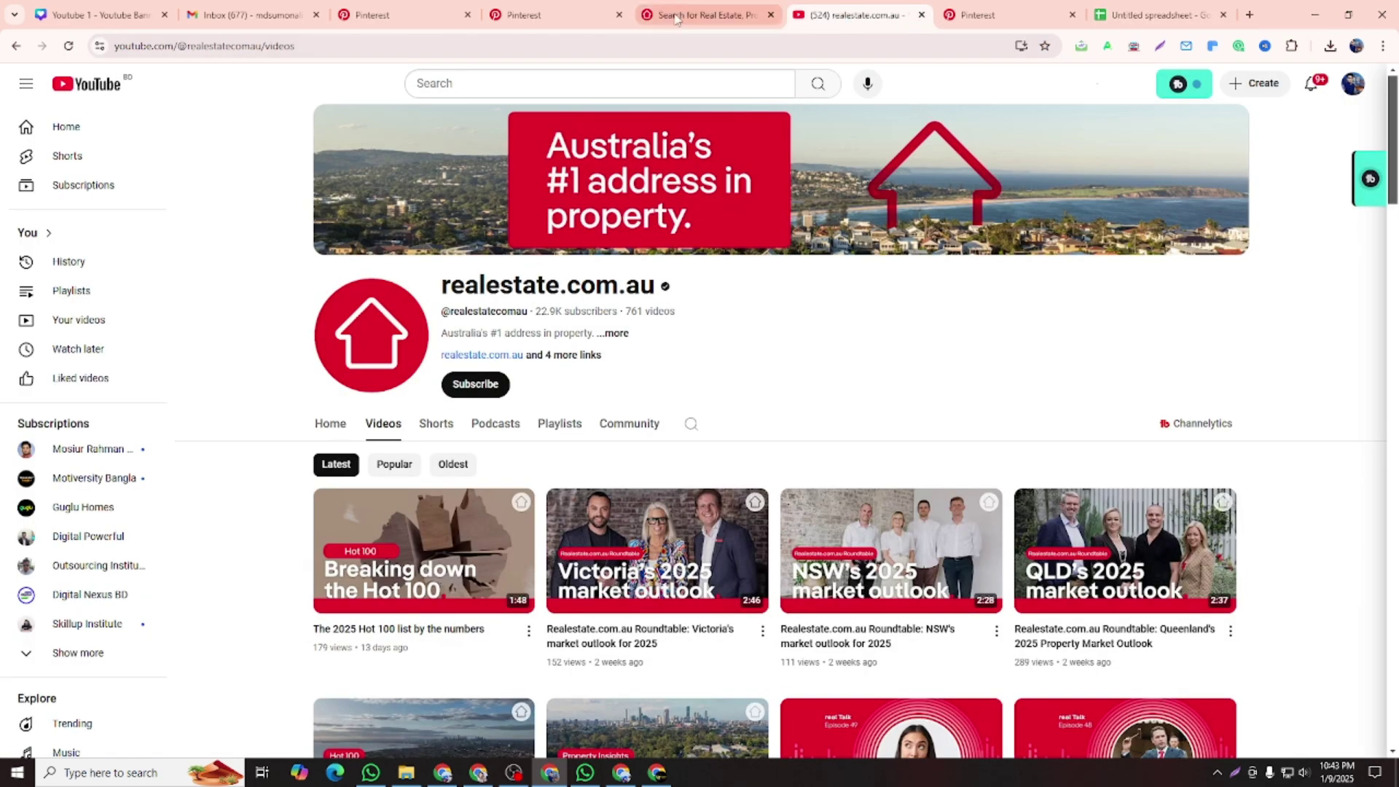
pyautogui.click(700, 14)
pyautogui.click(452, 46)
pyautogui.hotkey('ctrl', 'c')
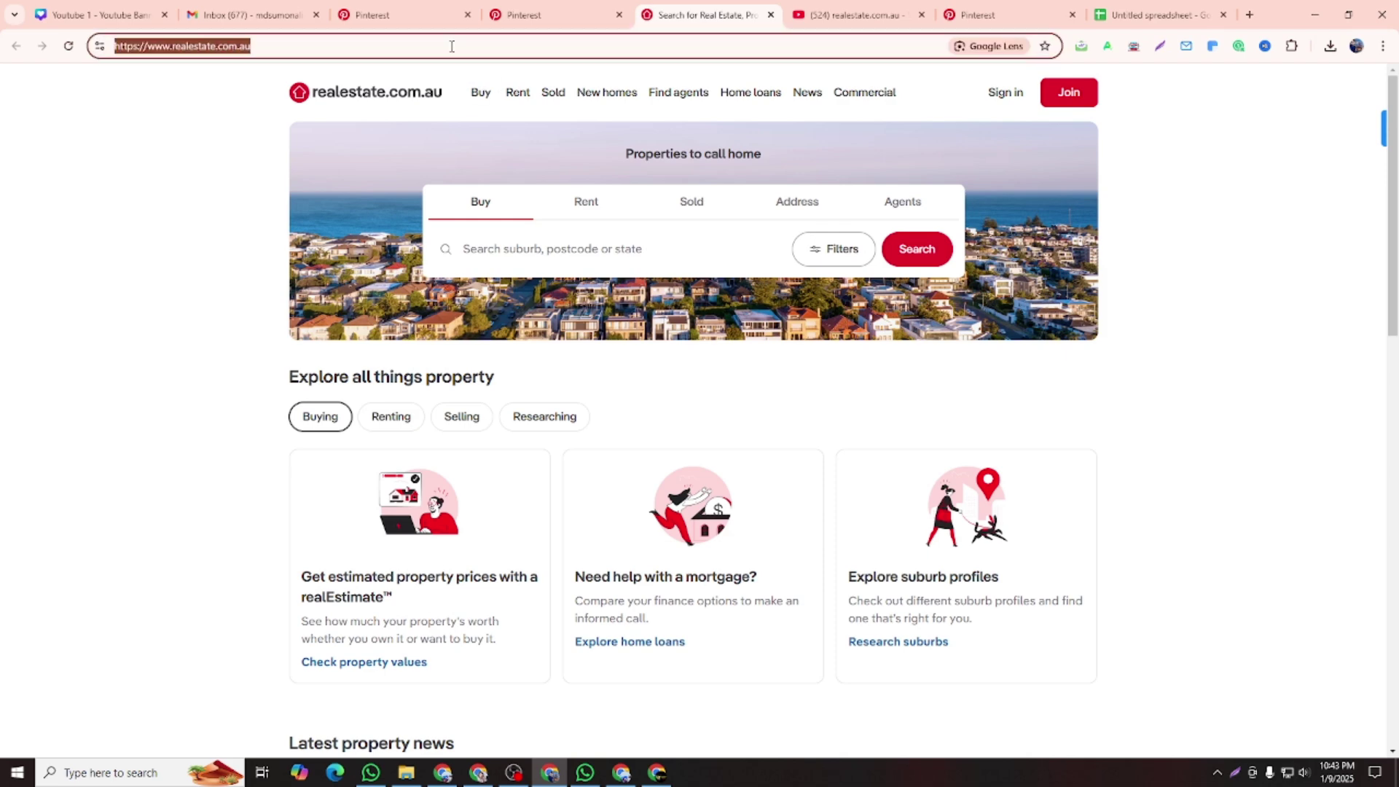
pyautogui.click(1180, 9)
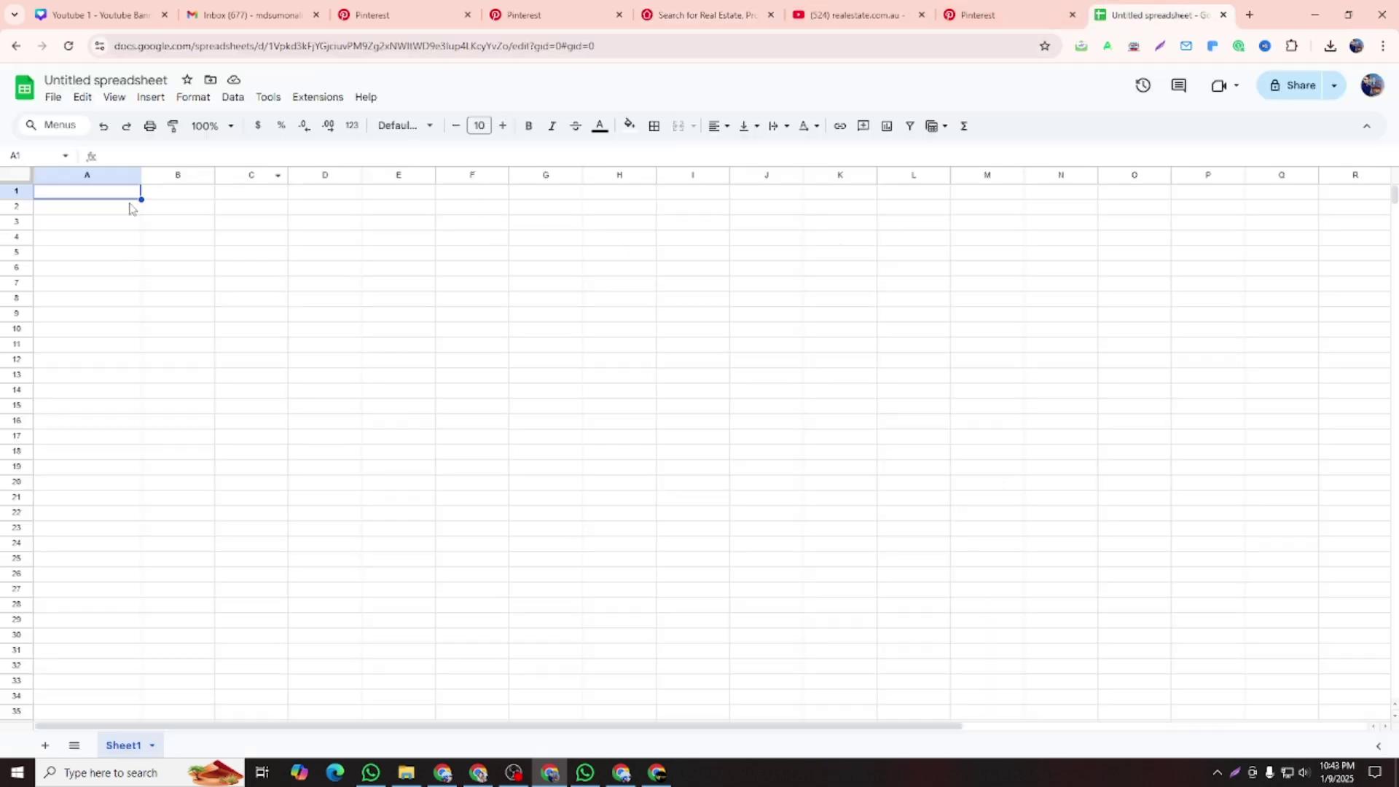
pyautogui.hotkey('ctrl', 'v')
# Copy the address of the realestate.com.au YouTube channel's videos page into cell A2 of the spreadsheet
pyautogui.click(852, 15)
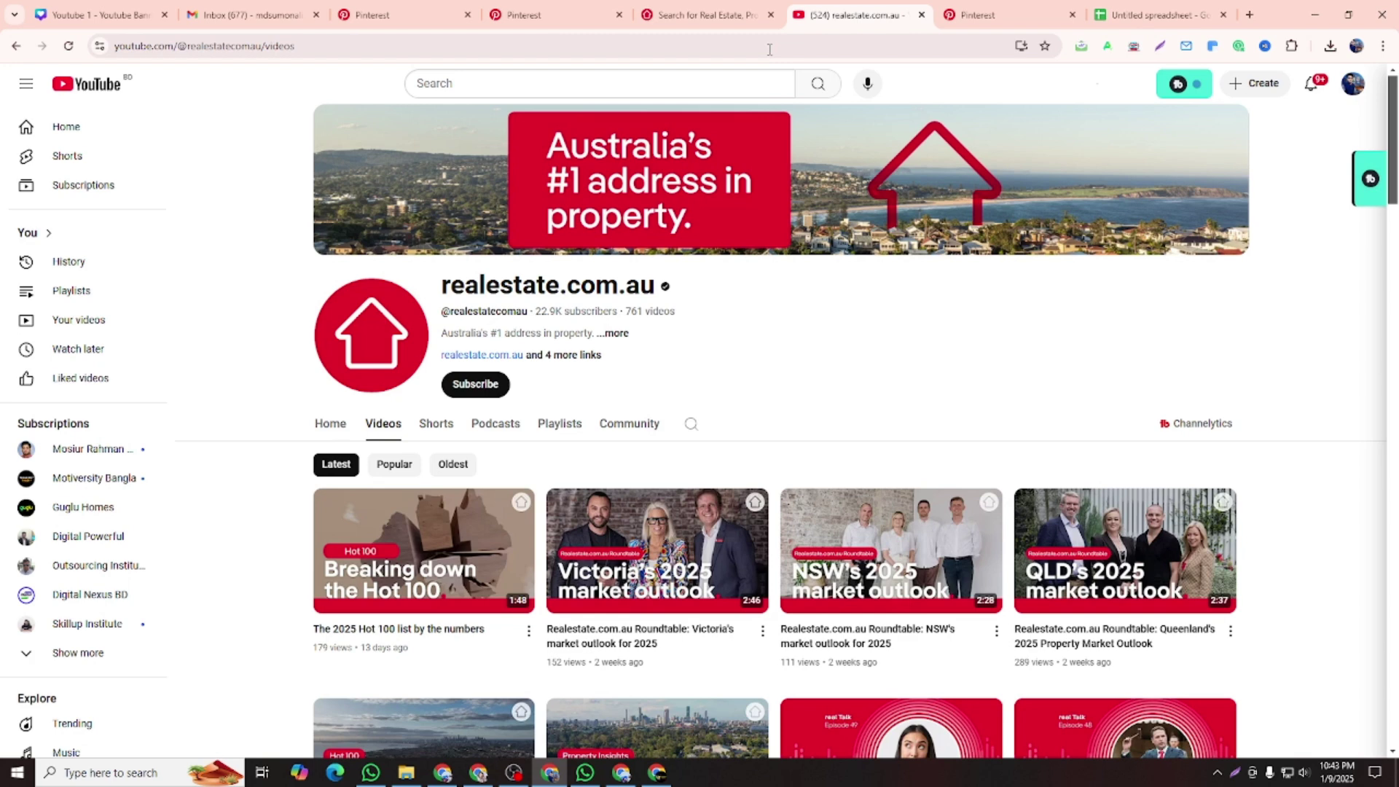
pyautogui.click(414, 48)
pyautogui.hotkey('ctrl', 'c')
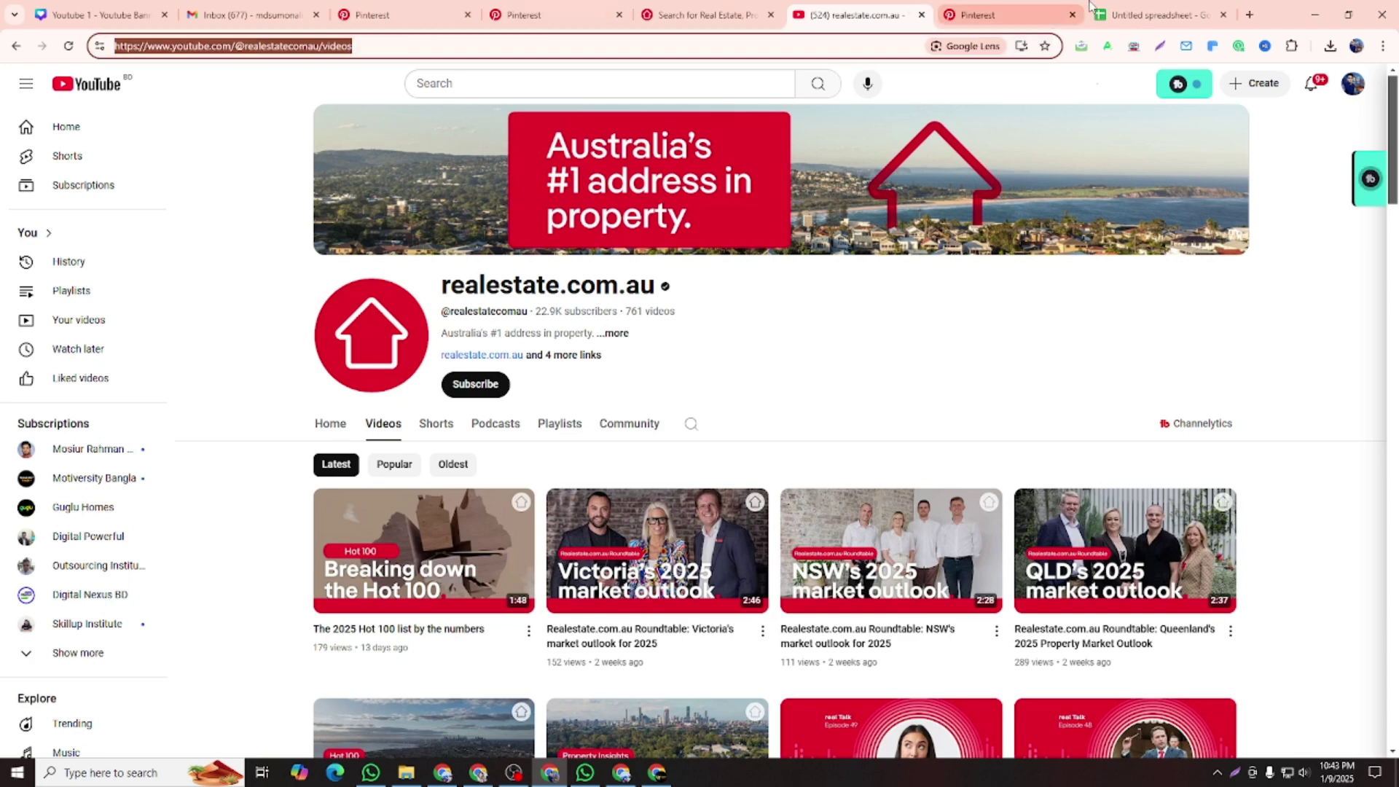
pyautogui.click(1123, 9)
pyautogui.click(86, 211)
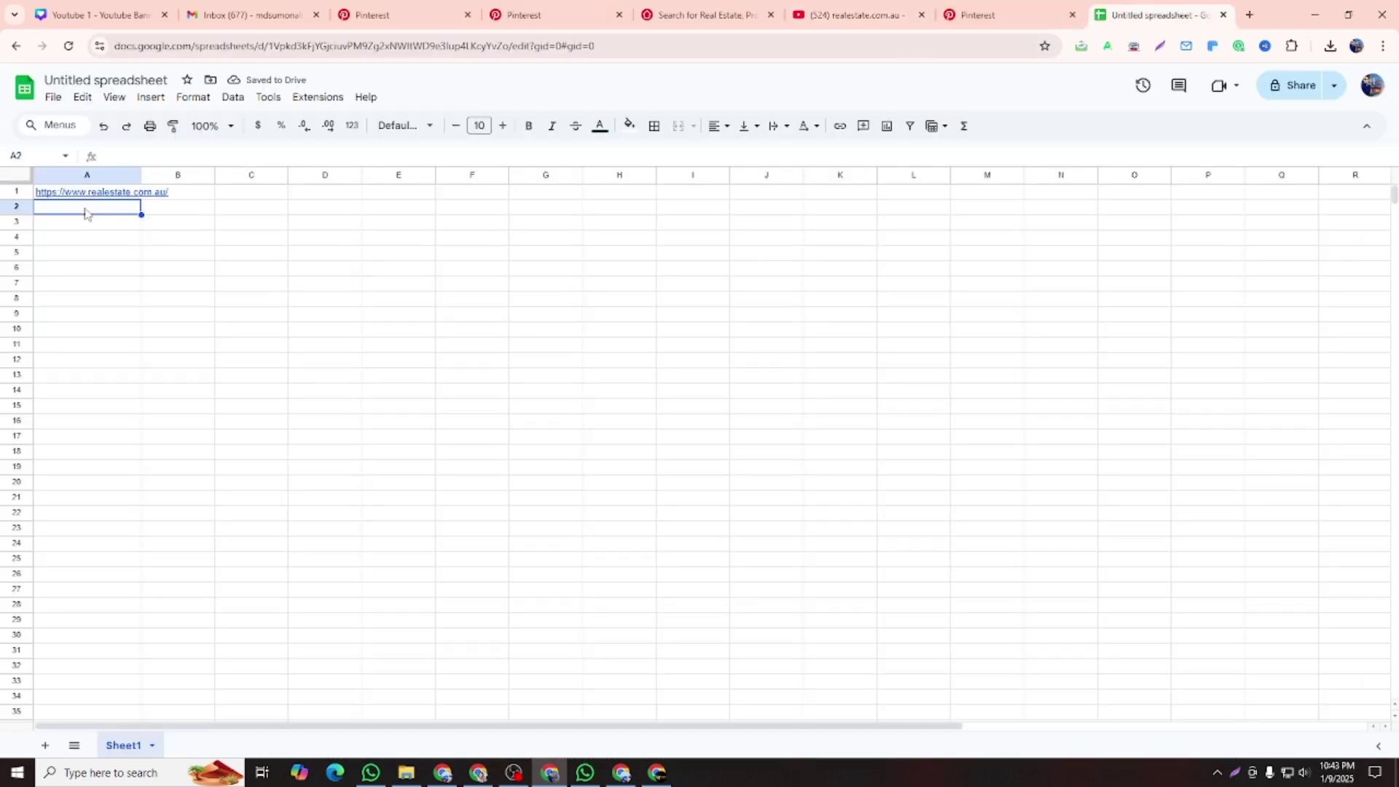
pyautogui.hotkey('ctrl', 'v')
# View the YouTube channel's About details and open its Facebook and Instagram links in separate new tabs
pyautogui.click(874, 13)
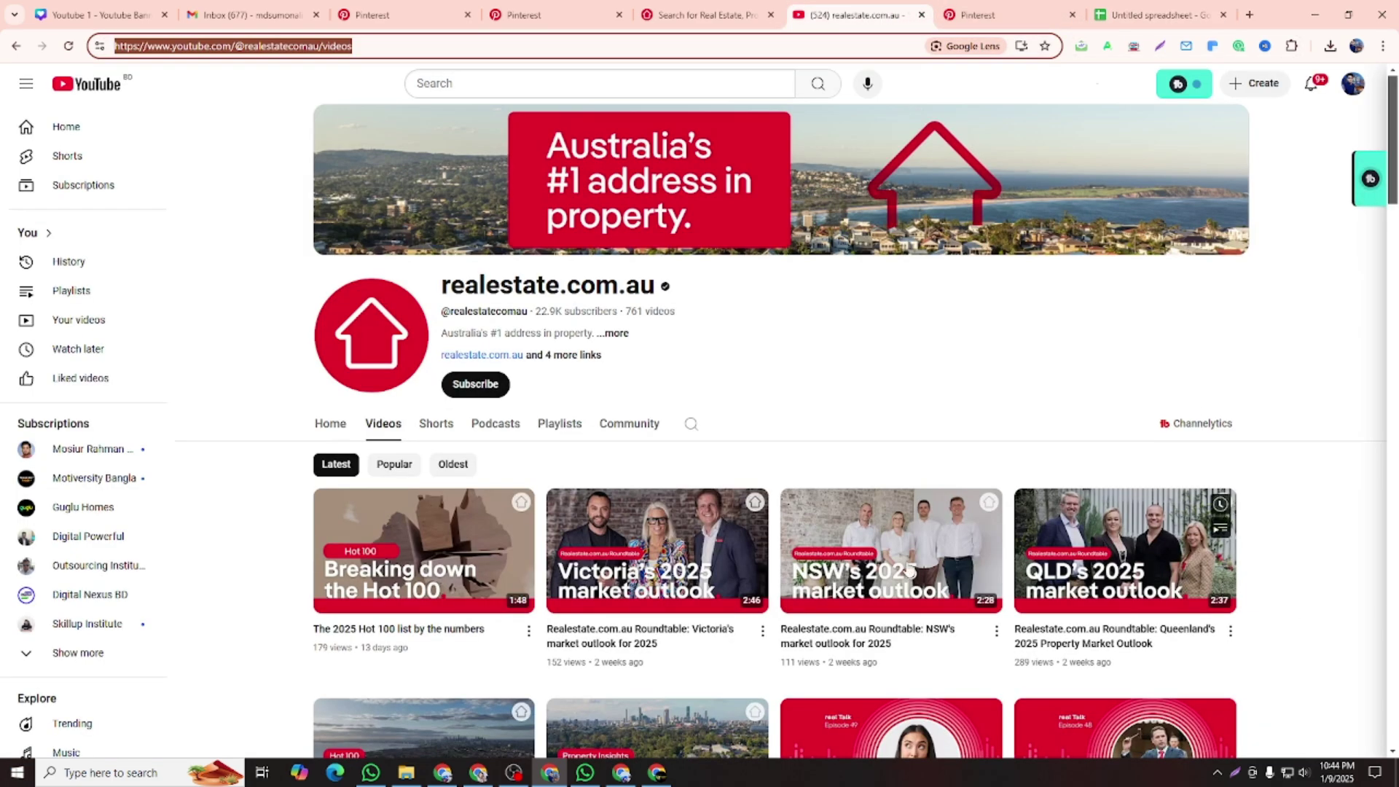
pyautogui.click(591, 357)
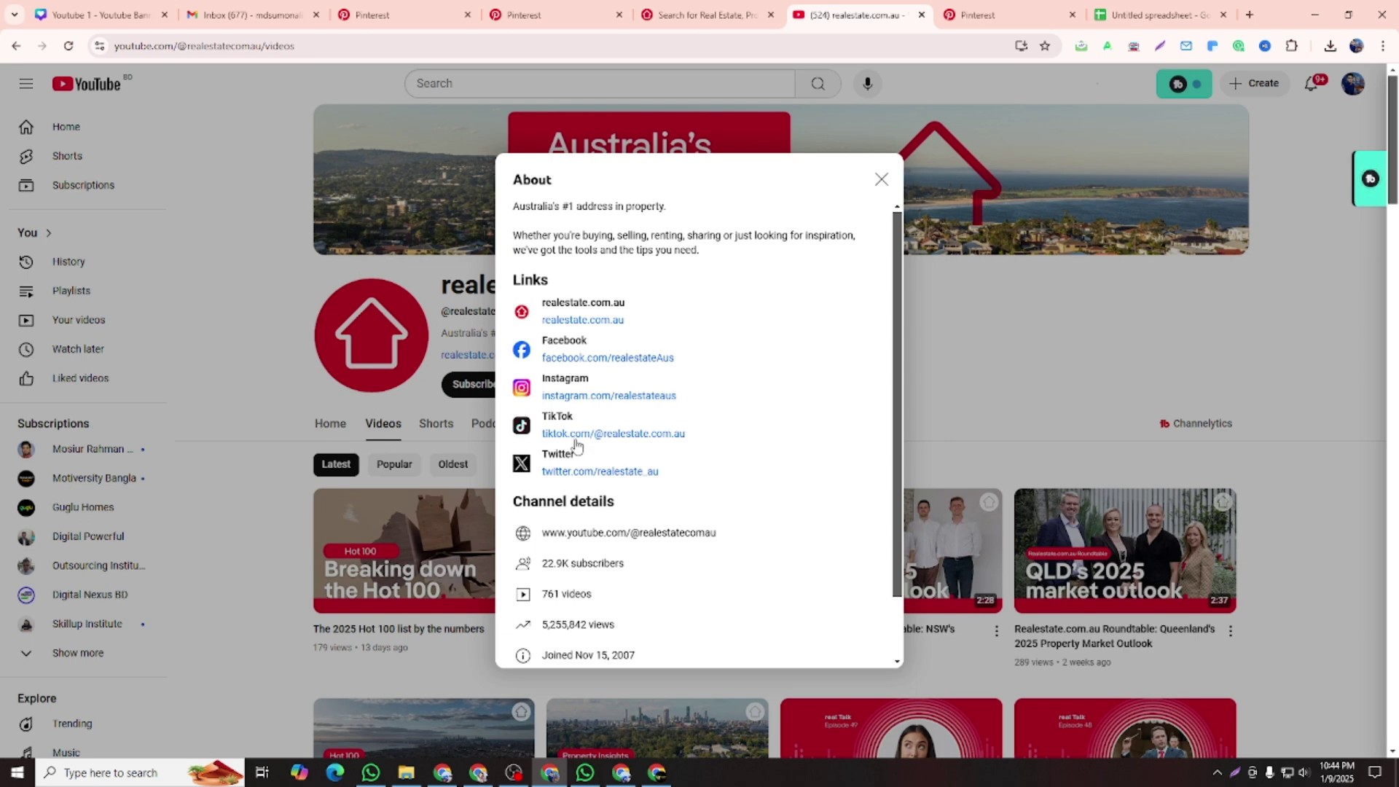
pyautogui.scroll(-1, 577, 481)
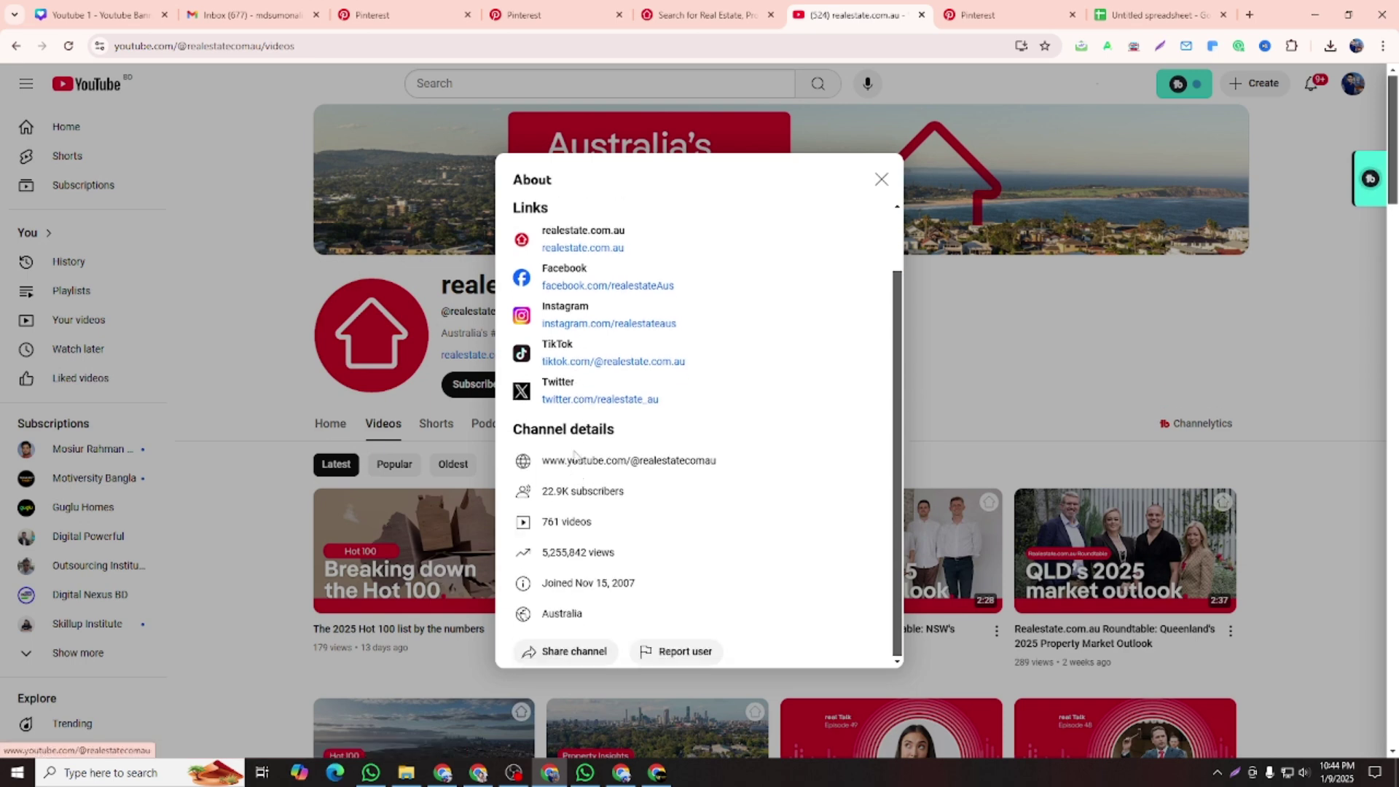
pyautogui.scroll(2, 576, 457)
pyautogui.scroll(-2, 565, 539)
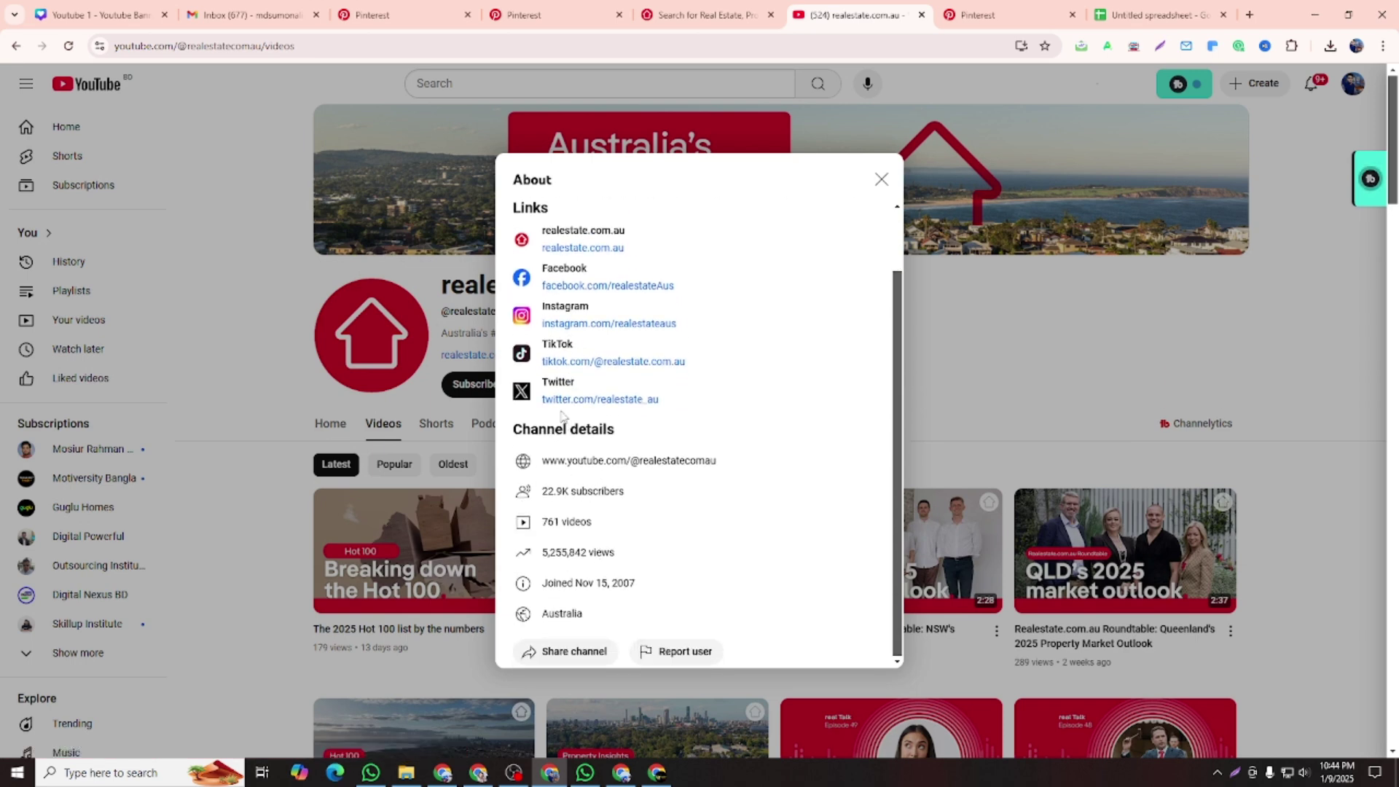
pyautogui.rightClick(620, 289)
pyautogui.click(659, 307)
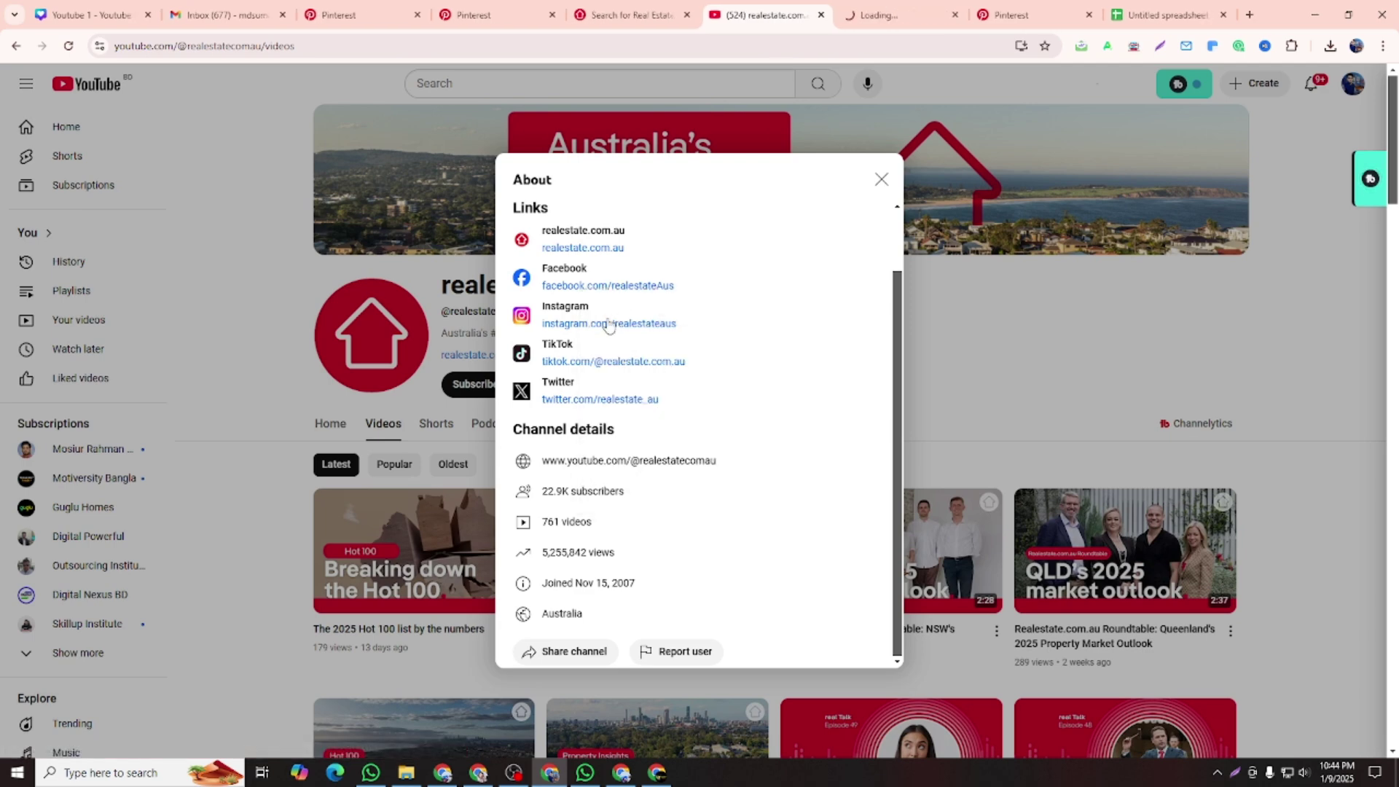
pyautogui.rightClick(603, 325)
pyautogui.click(649, 341)
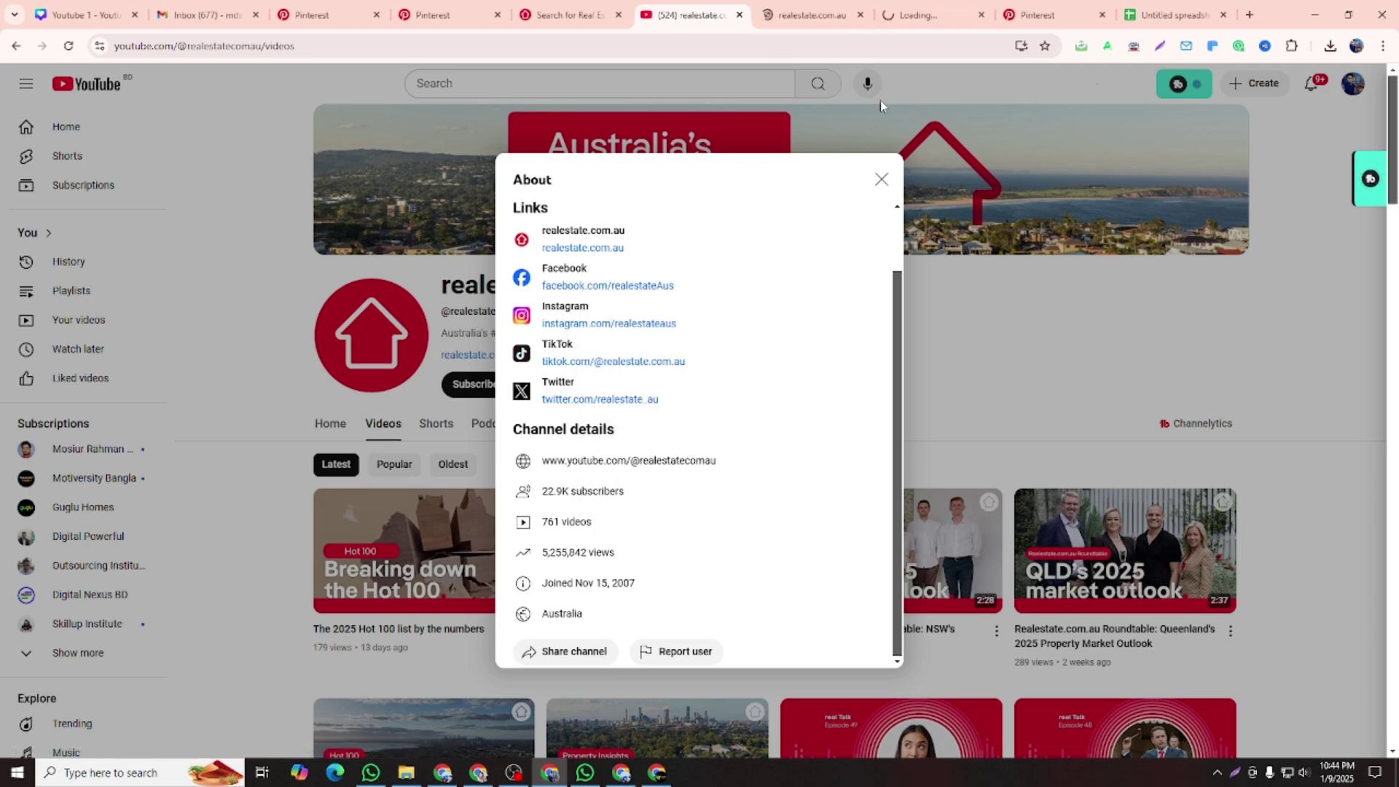
# Copy the address of the realestate.com.au Facebook page into cell A3 of the spreadsheet
pyautogui.click(802, 15)
pyautogui.click(592, 45)
pyautogui.hotkey('ctrl', 'c')
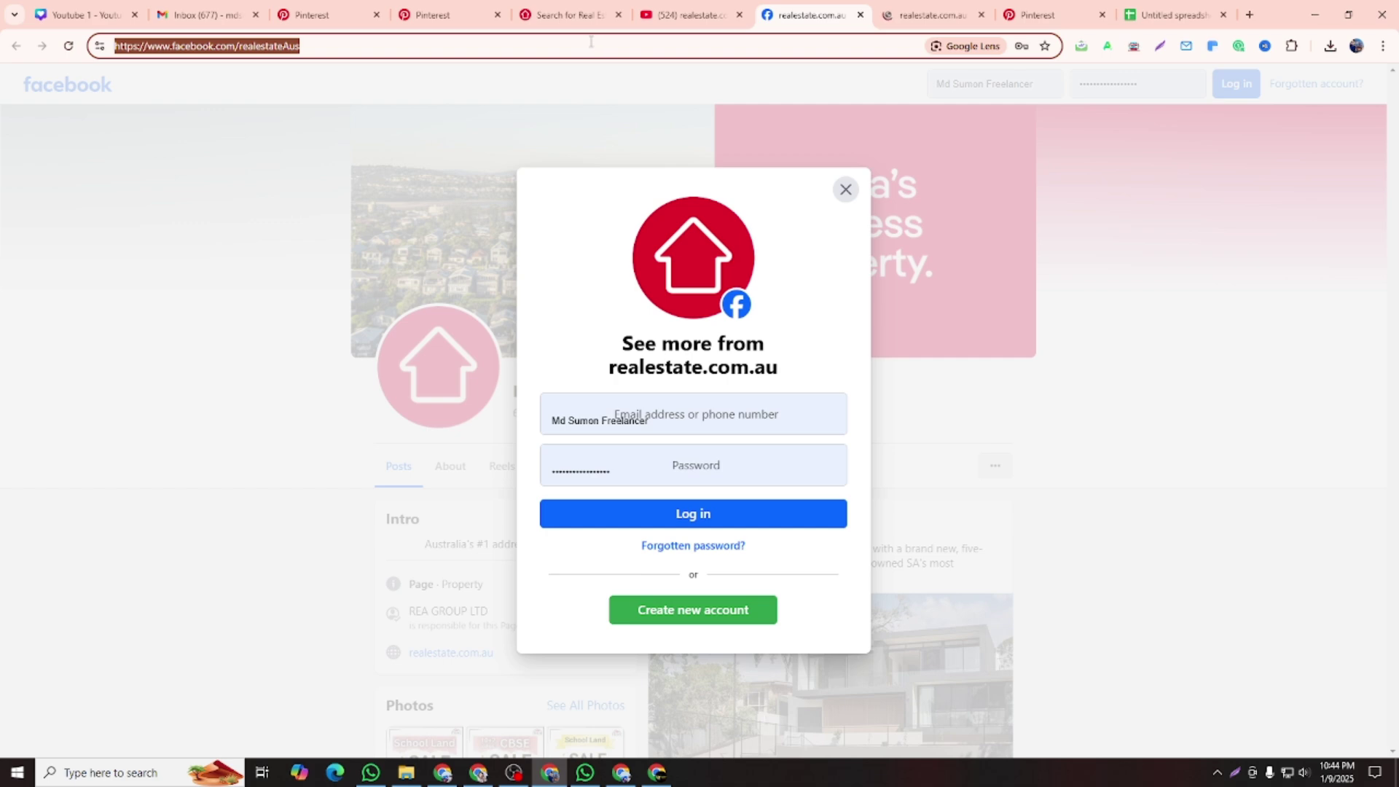
pyautogui.click(1149, 6)
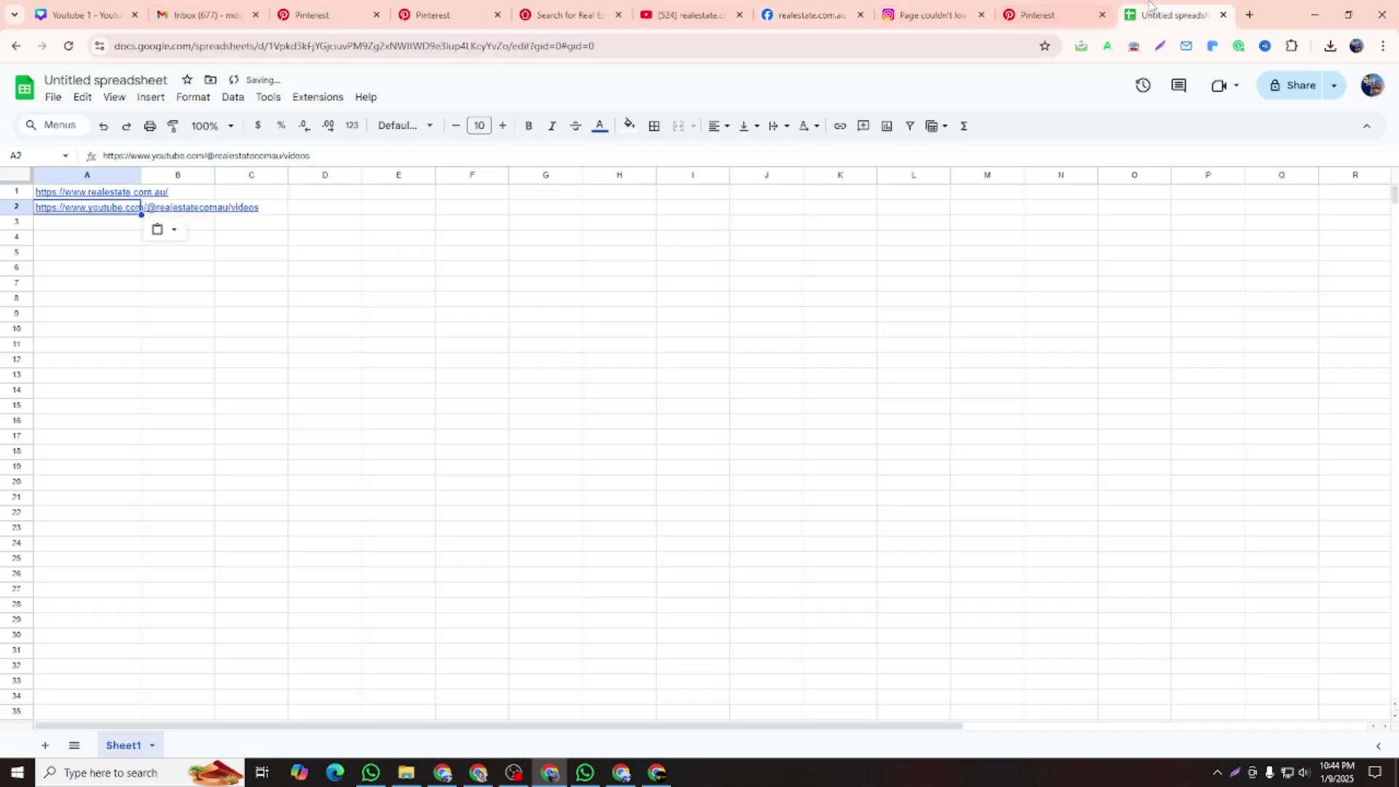
pyautogui.click(126, 232)
pyautogui.hotkey('ctrl', 'v')
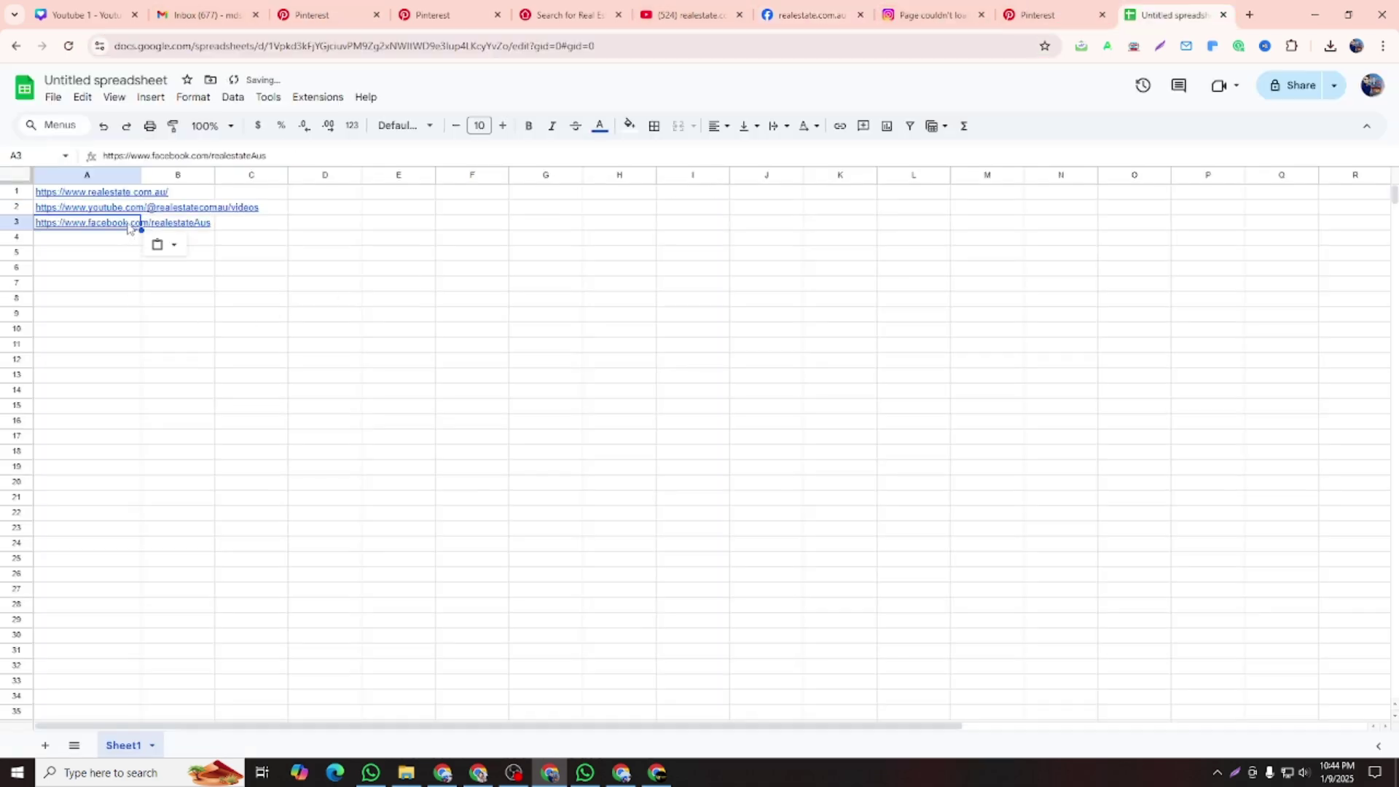
# Close the Facebook page and recheck the social media links in the realestate.com.au website footer
pyautogui.click(860, 14)
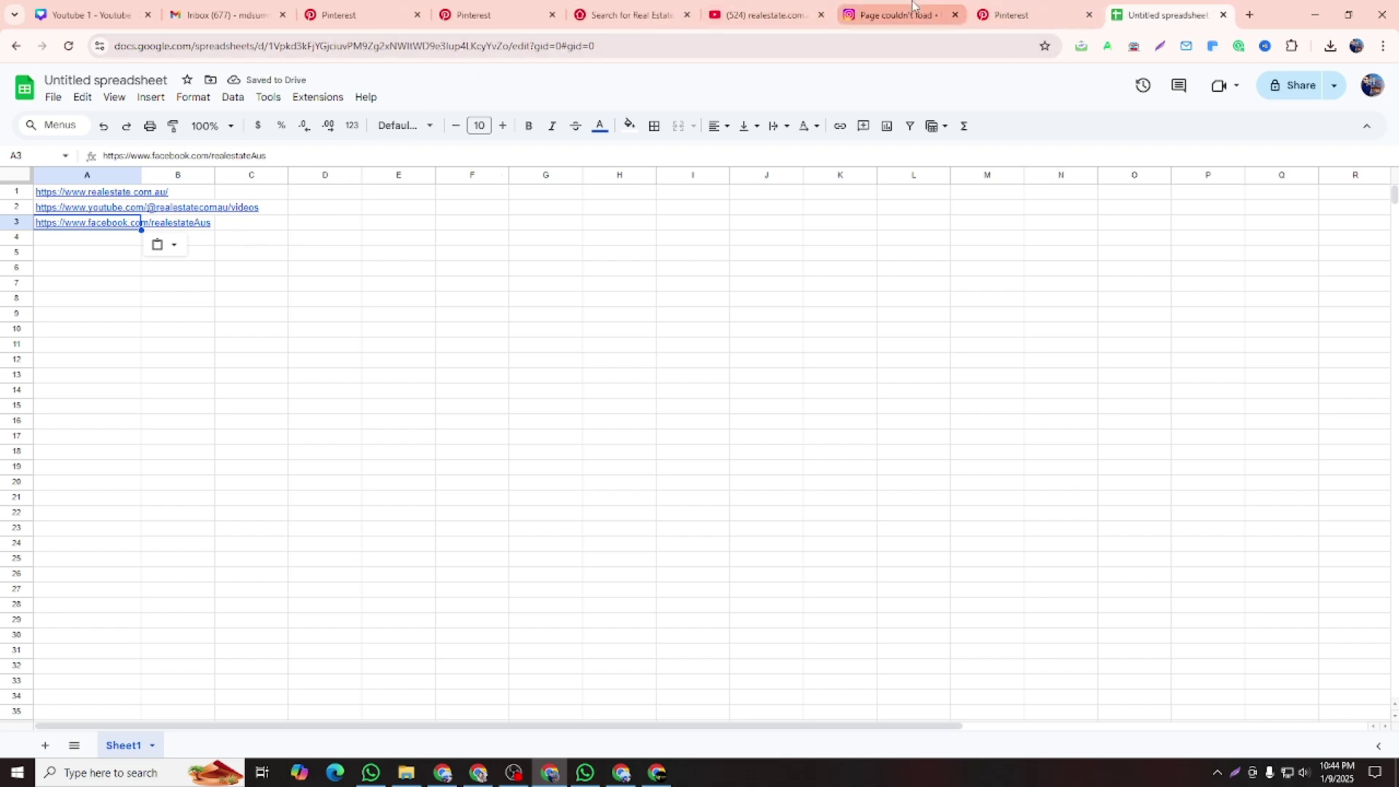
pyautogui.click(753, 7)
pyautogui.scroll(-15, 674, 570)
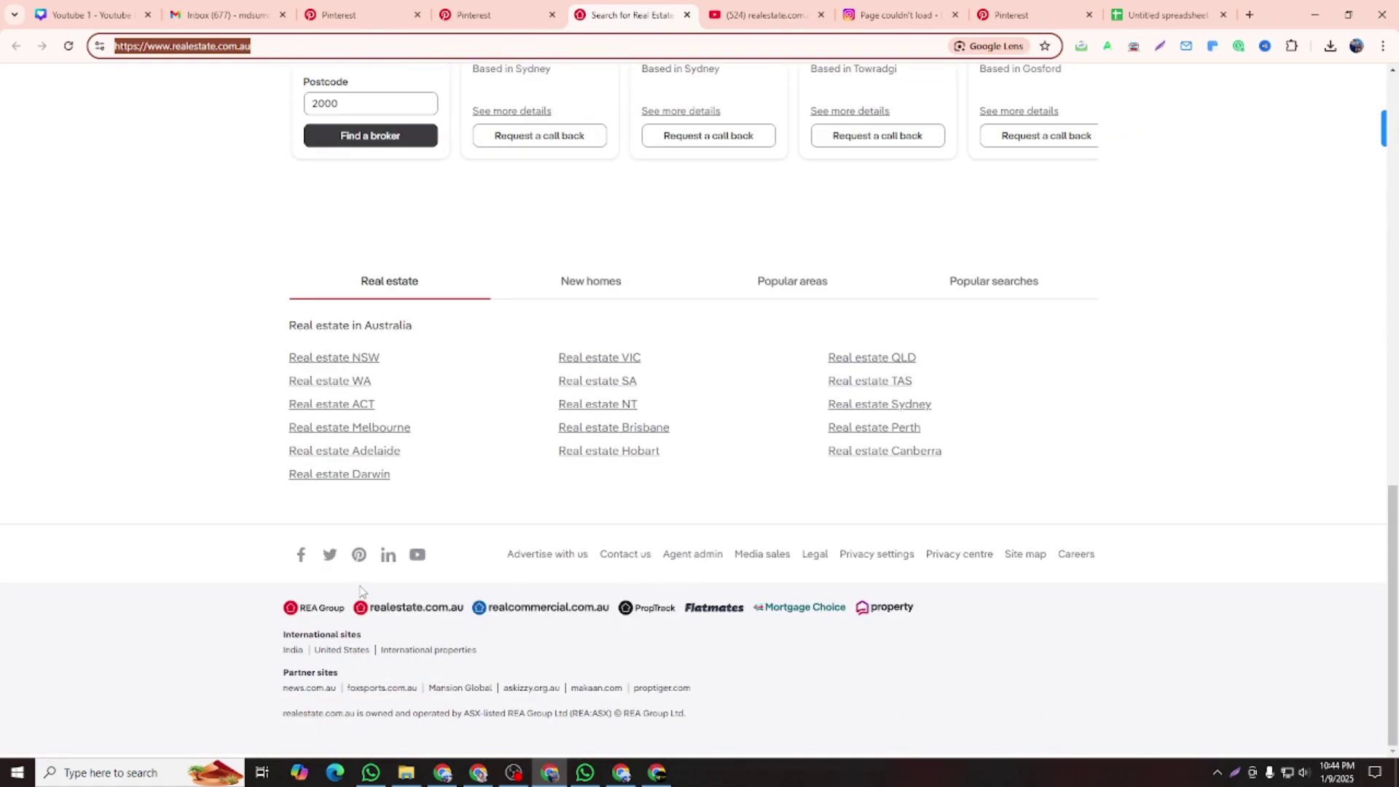
pyautogui.scroll(10, 786, 486)
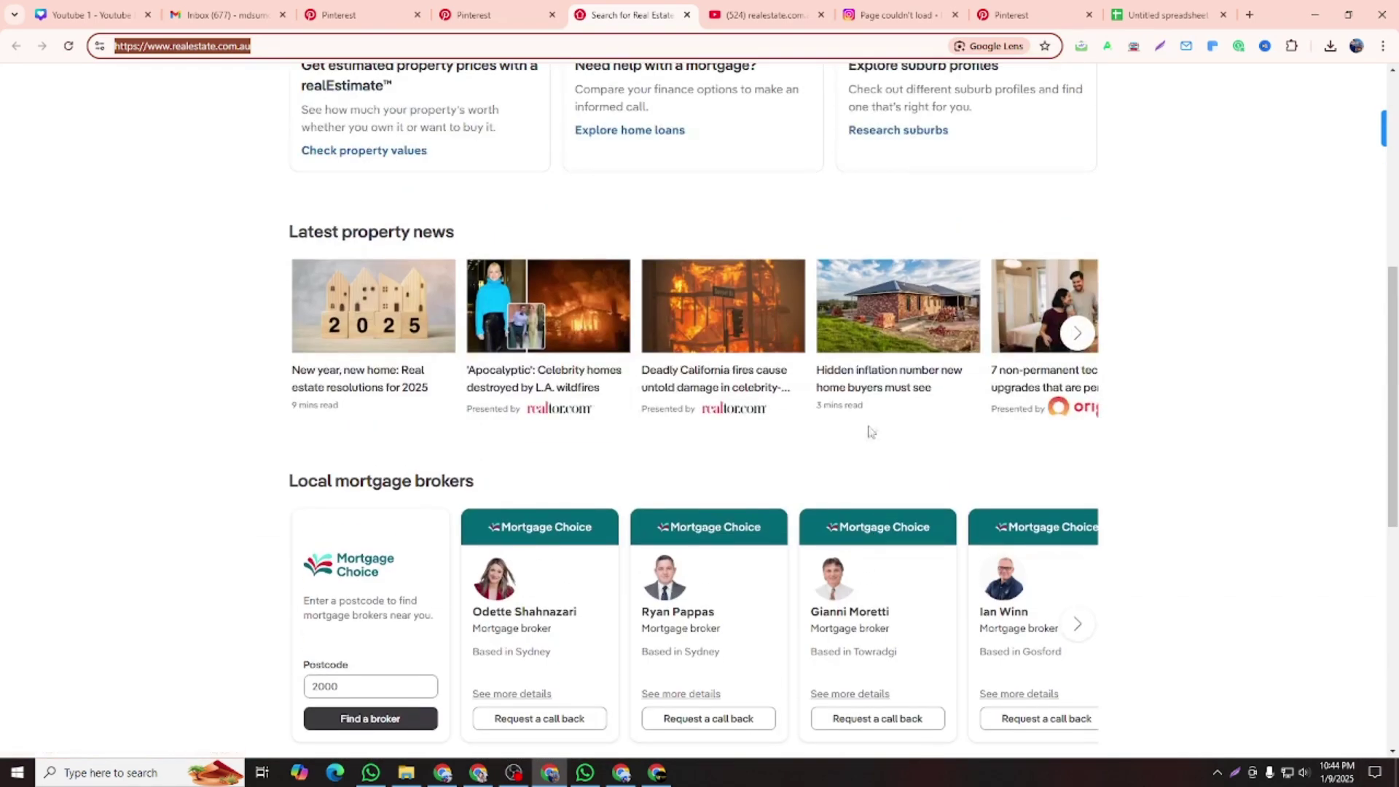
# Close the realestate.com.au website, its Pinterest profile, its YouTube channel and the Instagram page
pyautogui.click(687, 15)
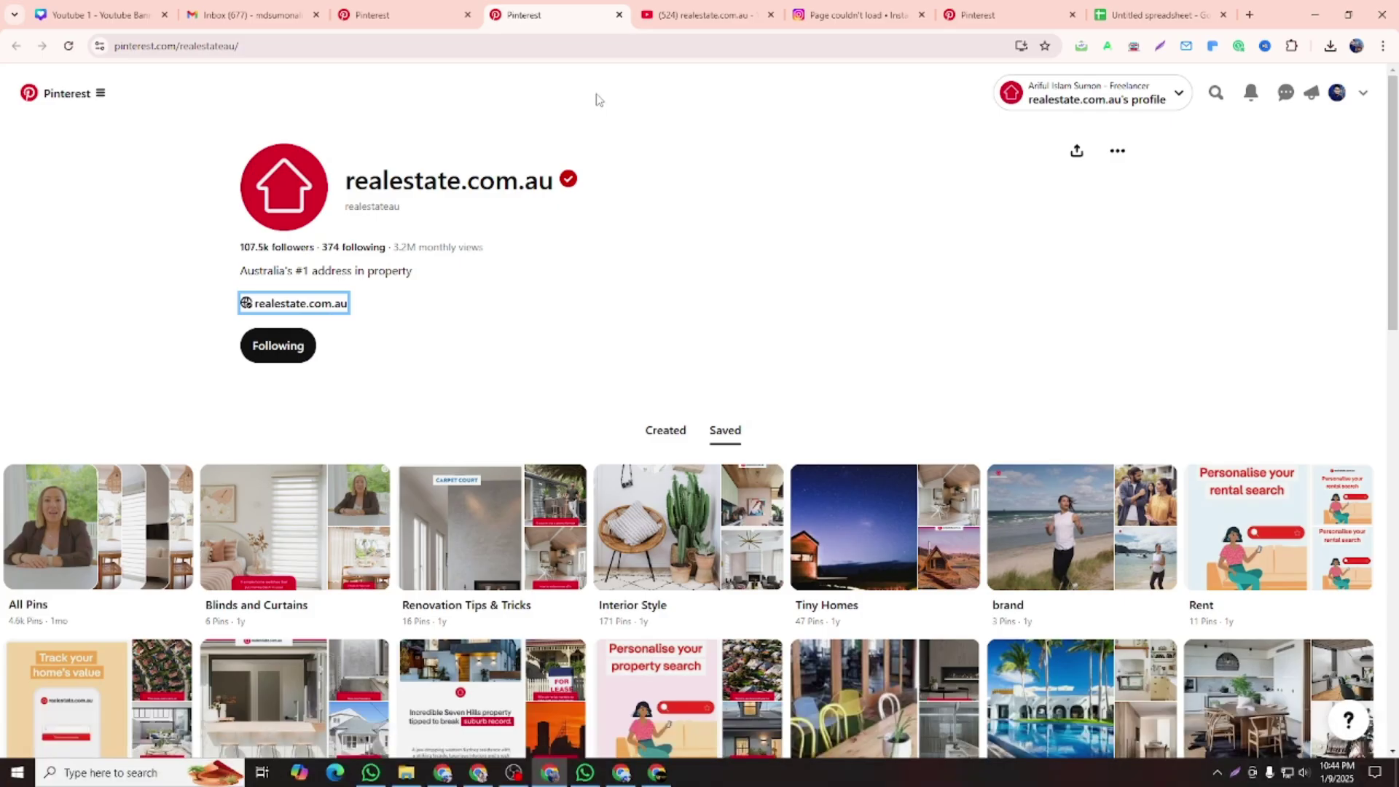
pyautogui.click(618, 15)
pyautogui.click(618, 15)
pyautogui.click(617, 15)
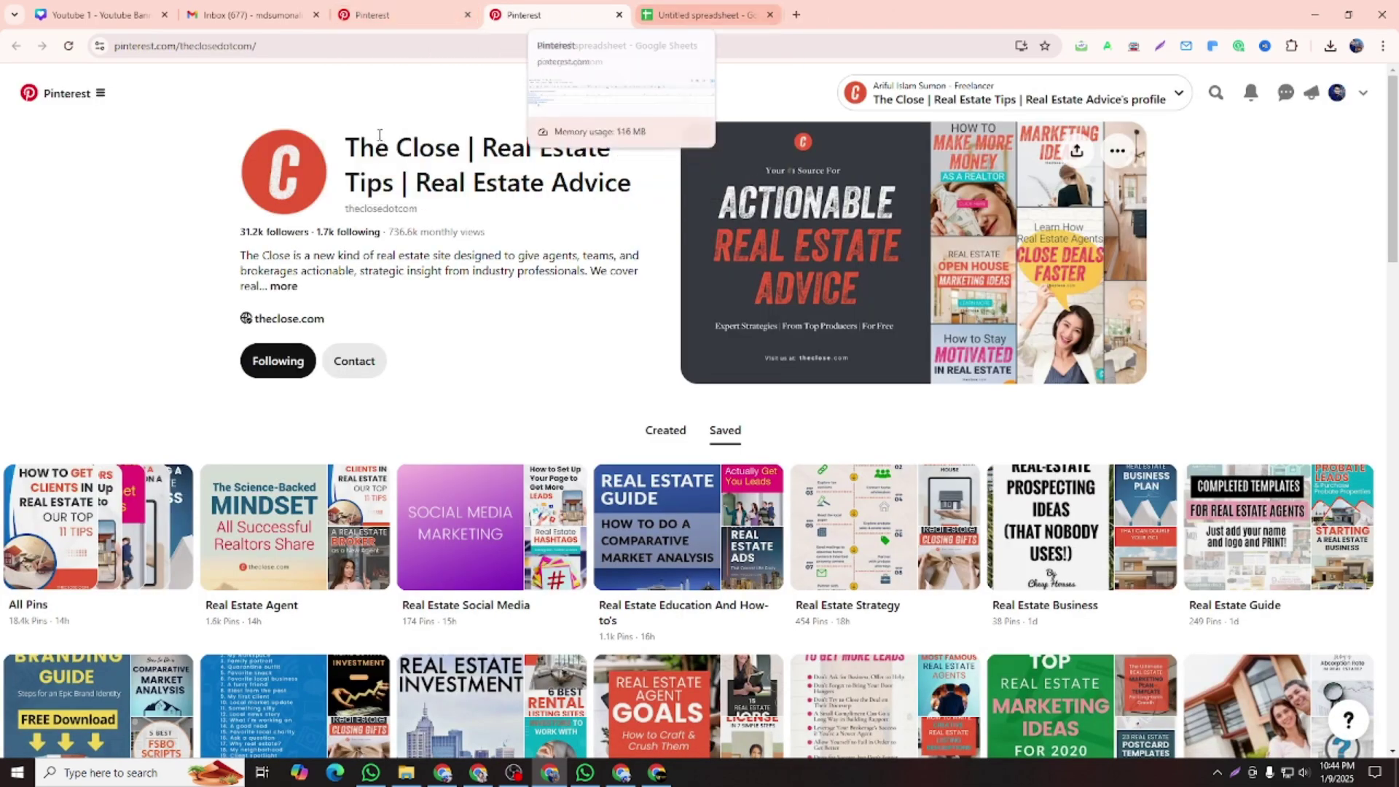
# Open the theclose.com website from the Pinterest profile in a new tab and look through its homepage
pyautogui.rightClick(289, 326)
pyautogui.click(327, 339)
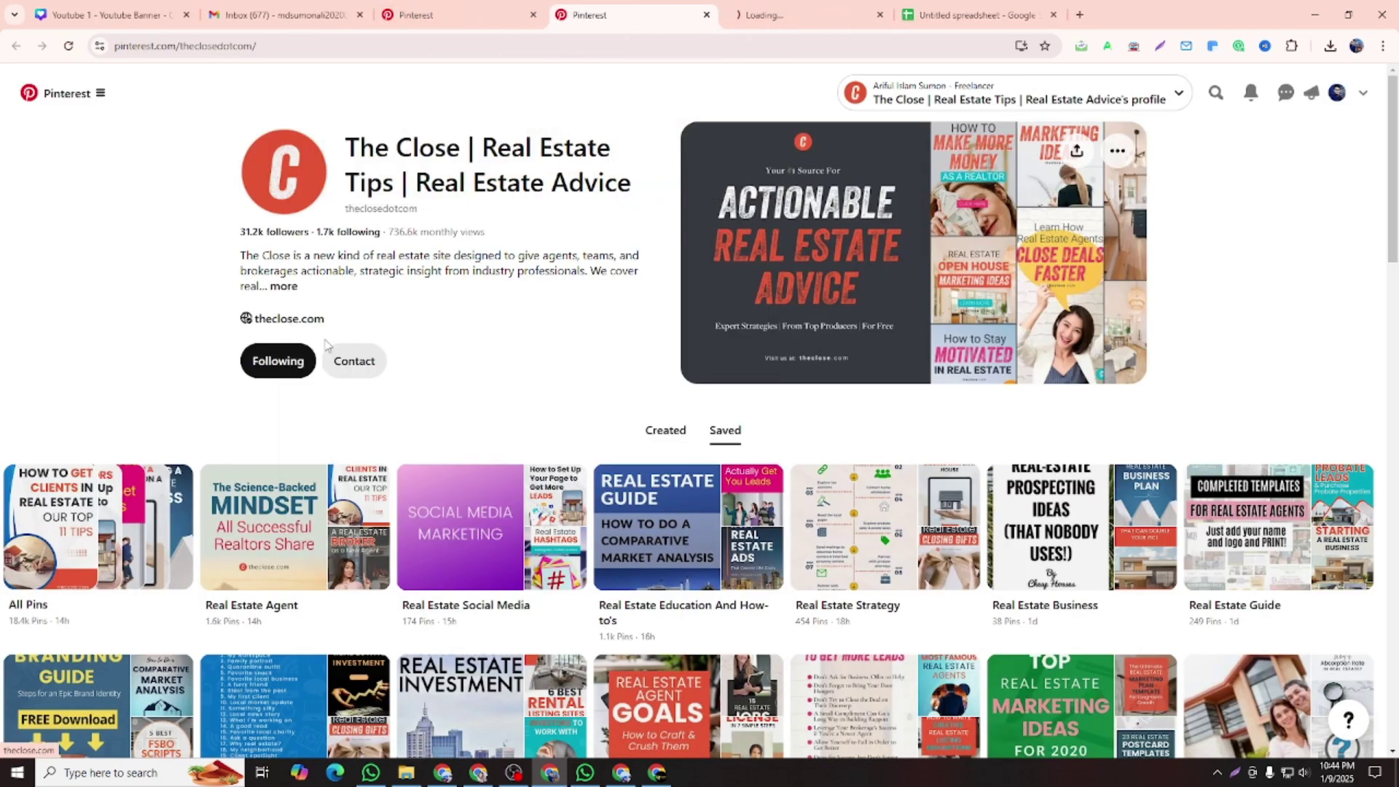
pyautogui.hotkey('ctrl', 'Tab')
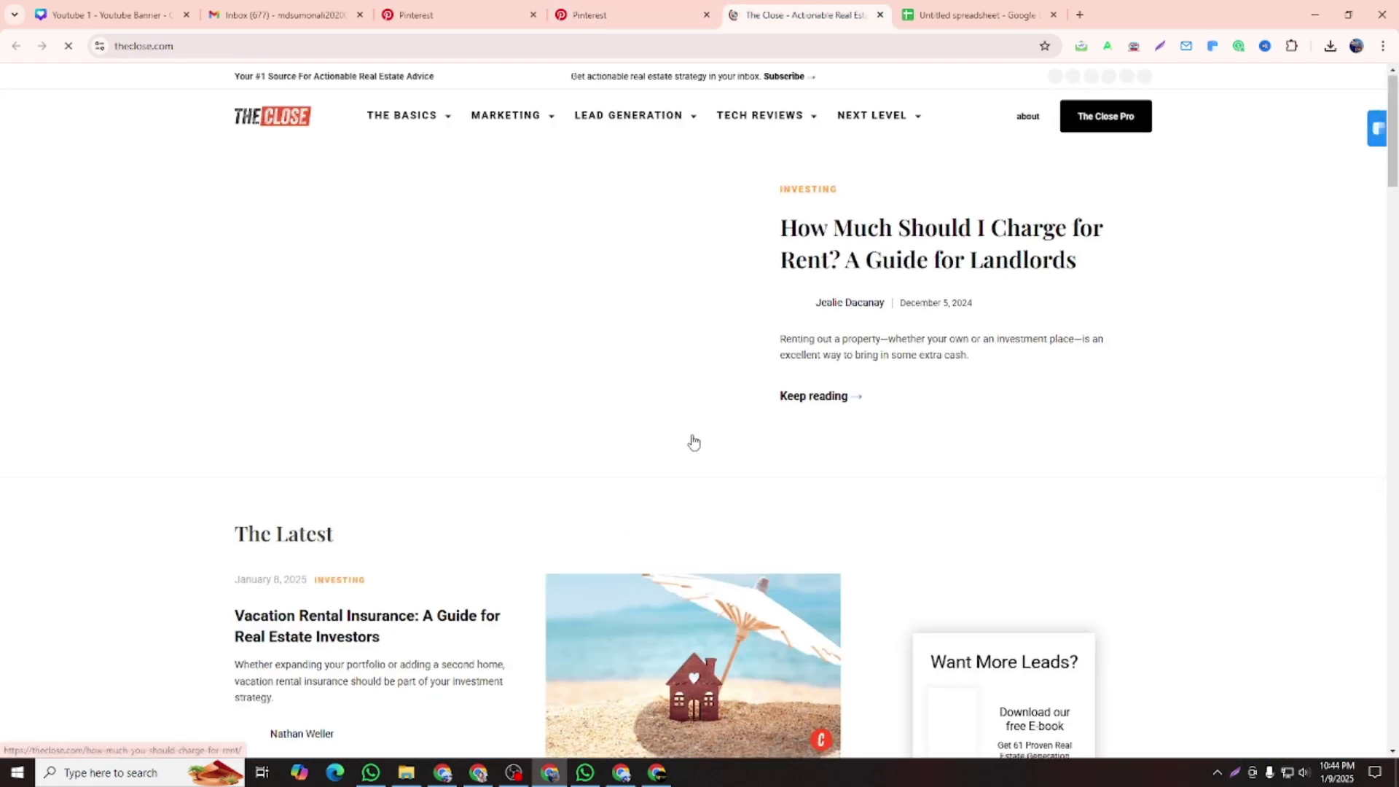
pyautogui.scroll(-10, 693, 443)
pyautogui.scroll(-6, 657, 450)
pyautogui.scroll(16, 656, 444)
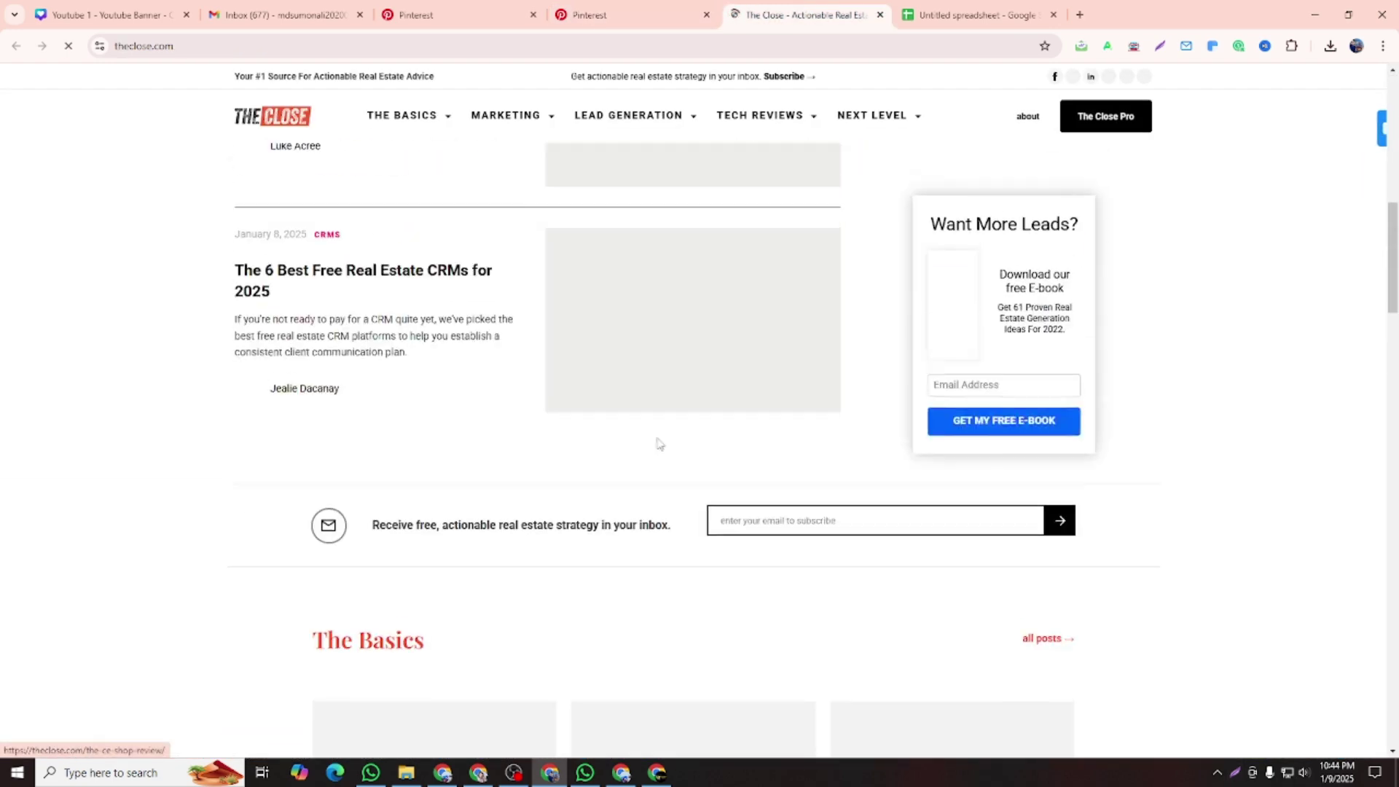
pyautogui.scroll(1, 714, 273)
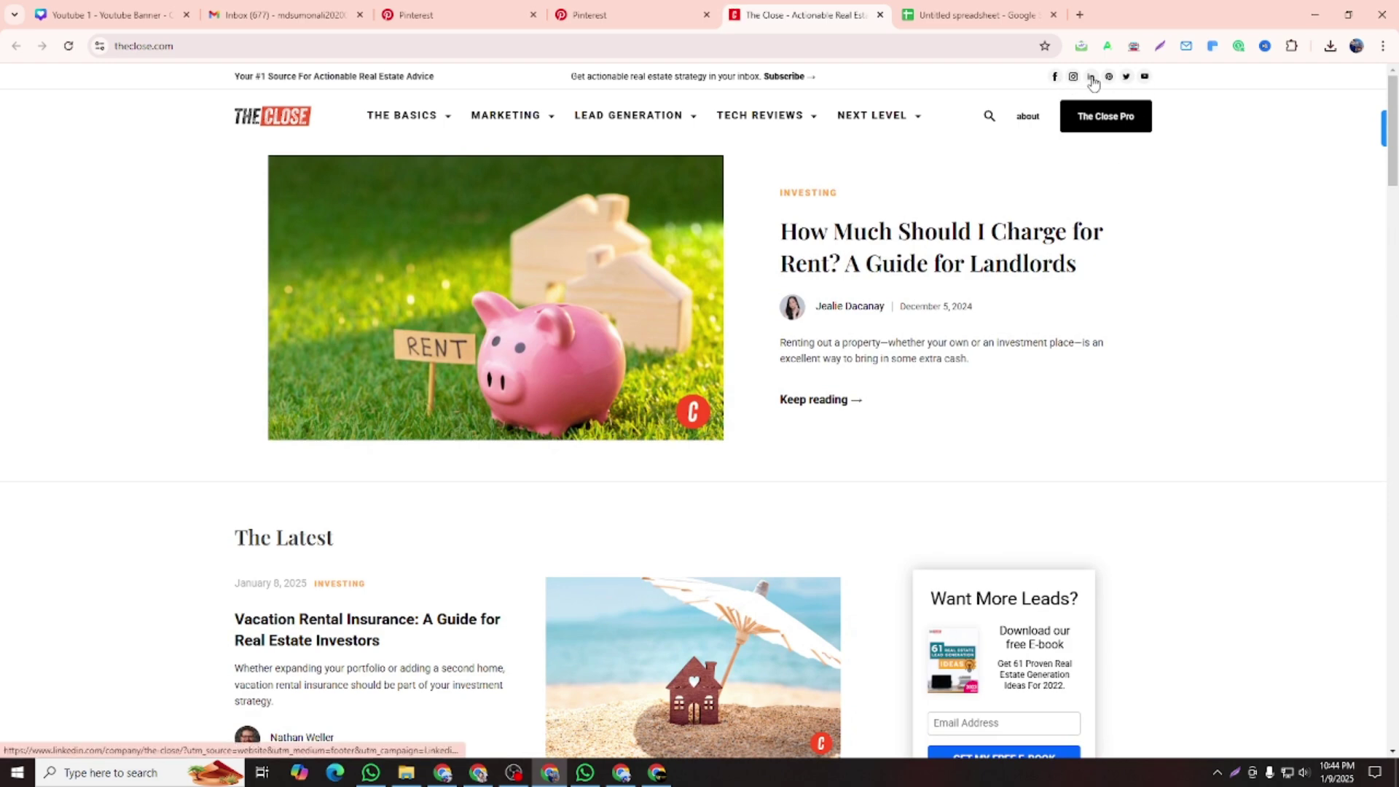
# Open The Close's YouTube channel from the website's social links in a new tab and switch to it
pyautogui.rightClick(1145, 79)
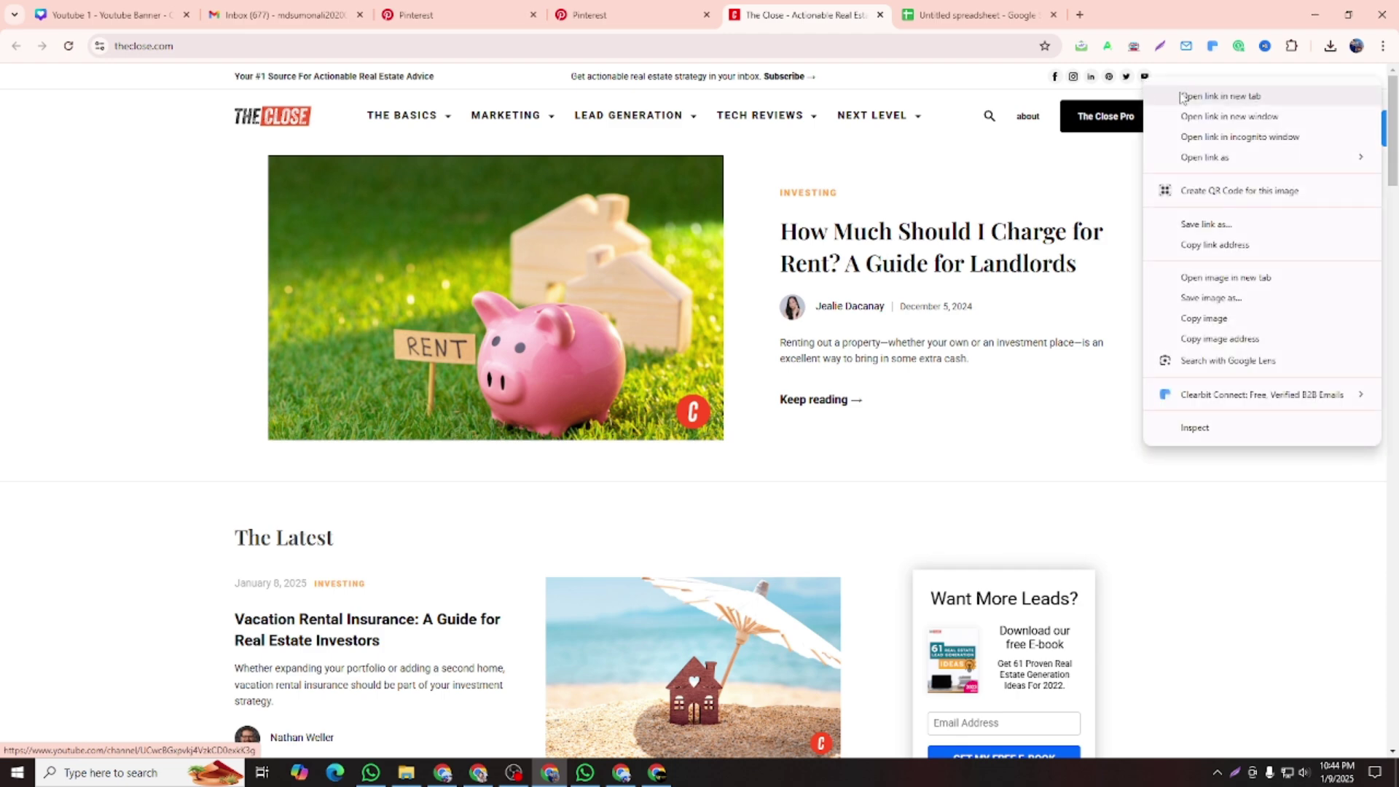
pyautogui.click(1188, 97)
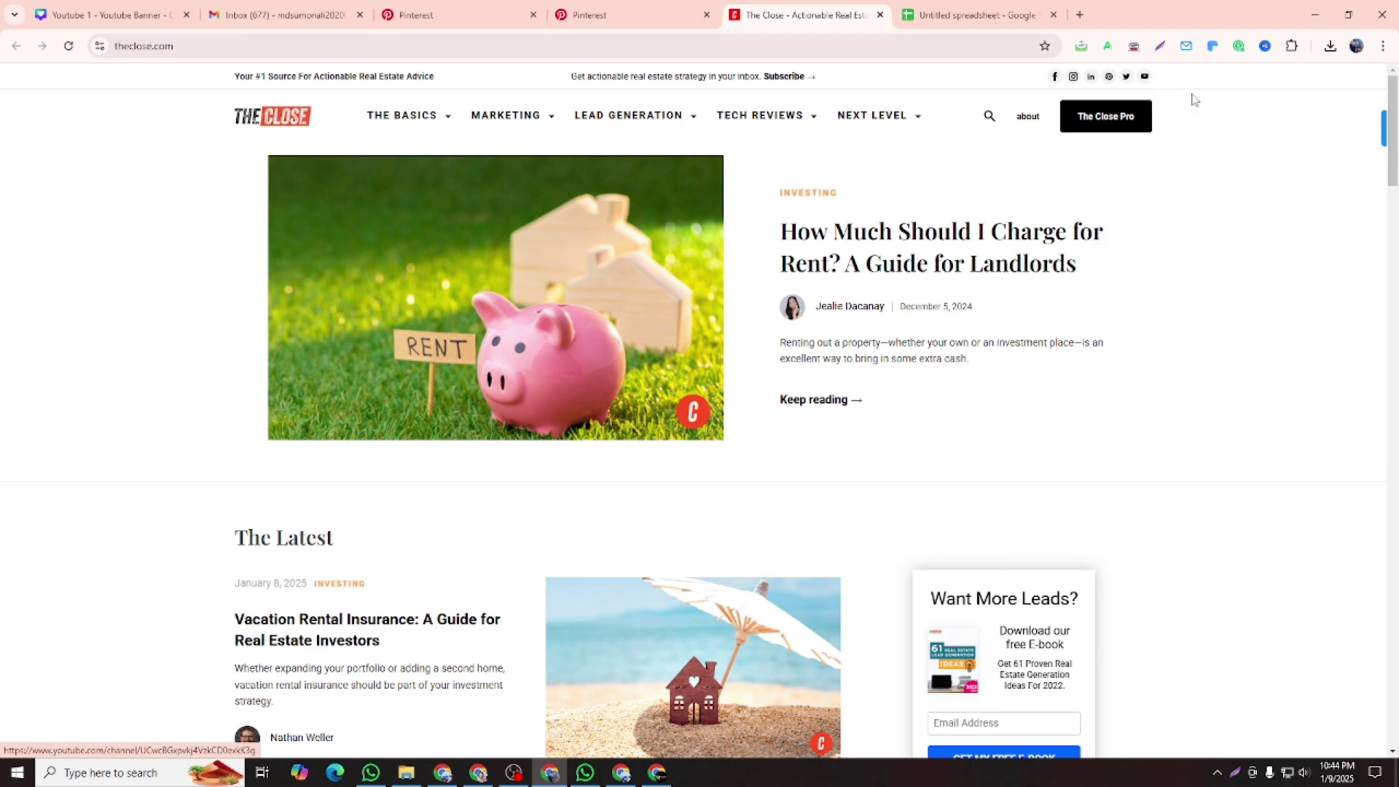
pyautogui.click(962, 15)
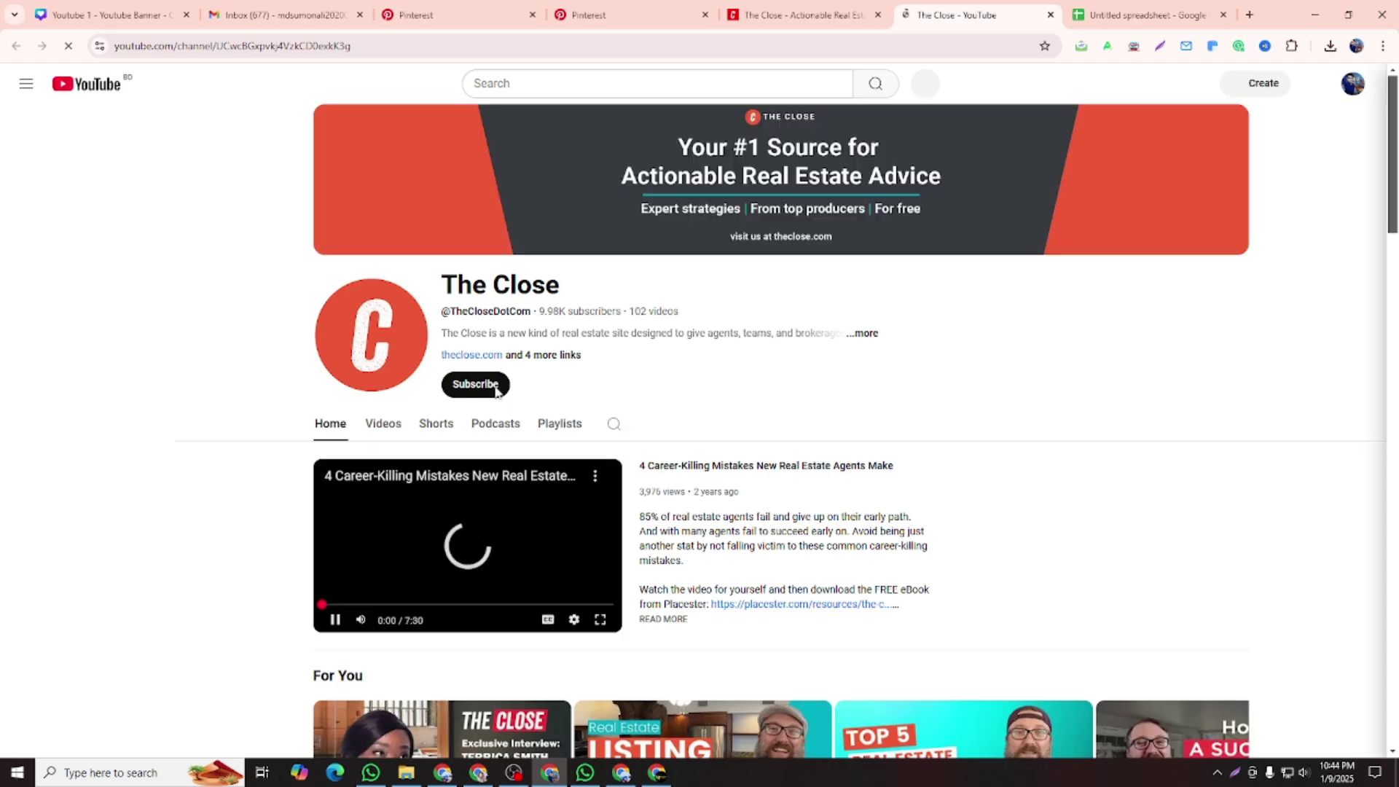
# Review the channel's uploaded videos, checking their thumbnails, view counts and upload dates
pyautogui.click(389, 434)
pyautogui.scroll(-4, 408, 353)
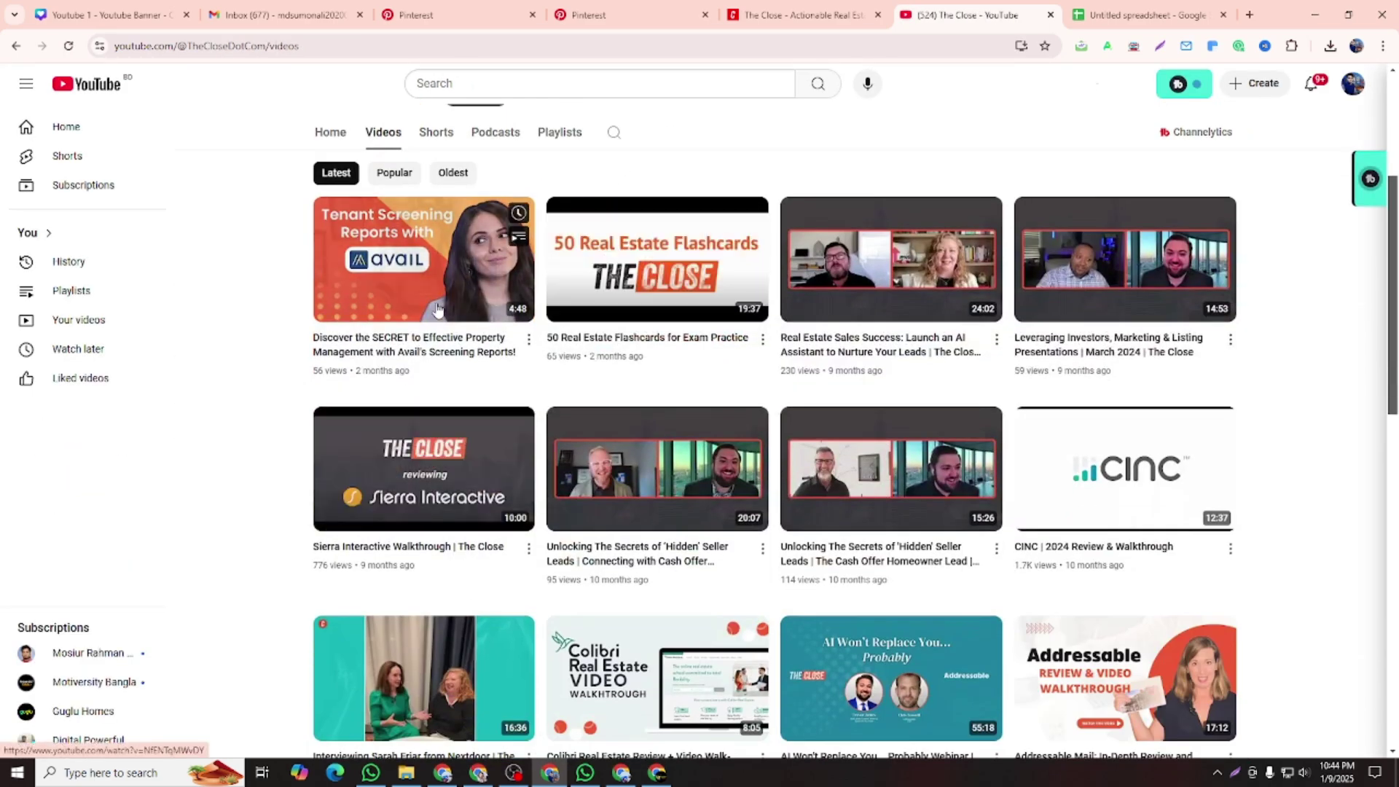
pyautogui.scroll(4, 435, 303)
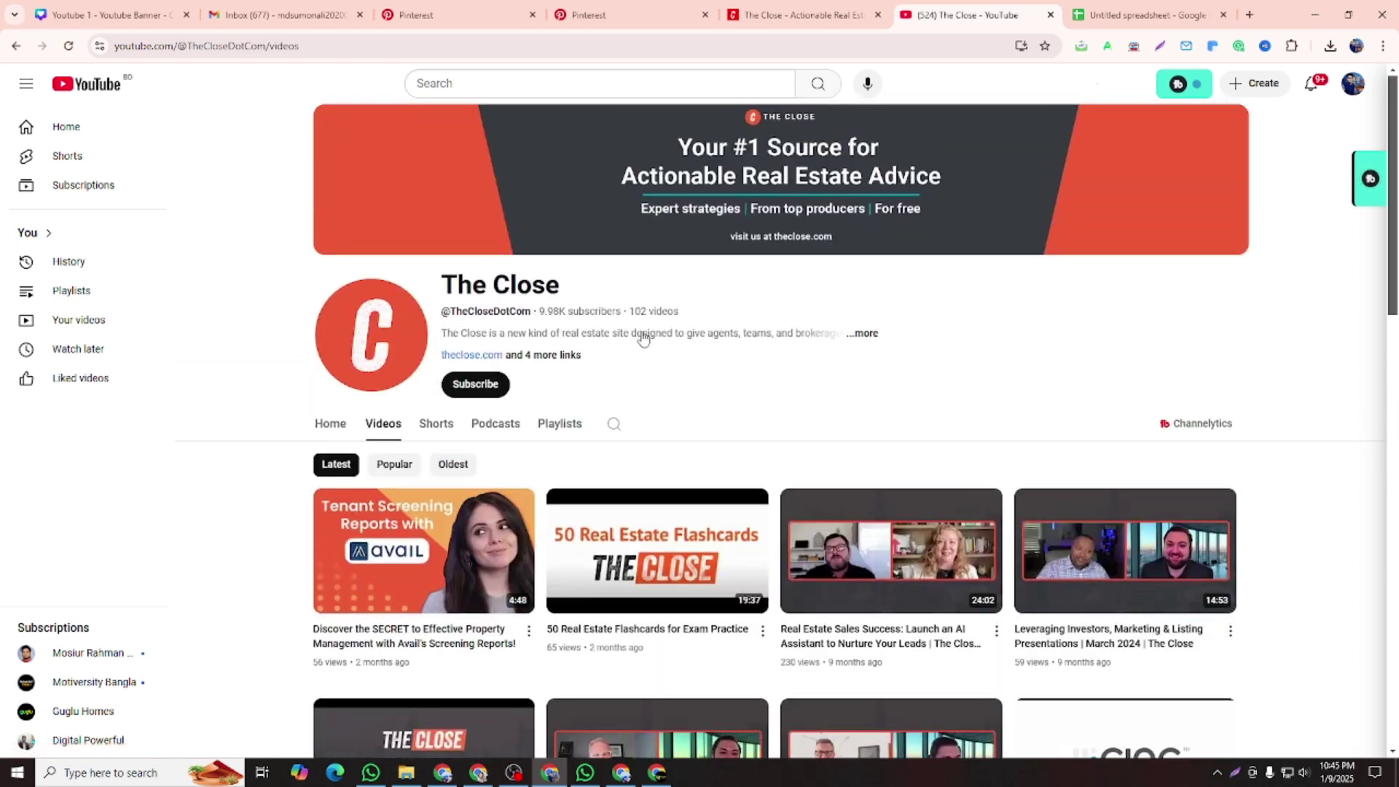
pyautogui.scroll(-13, 510, 386)
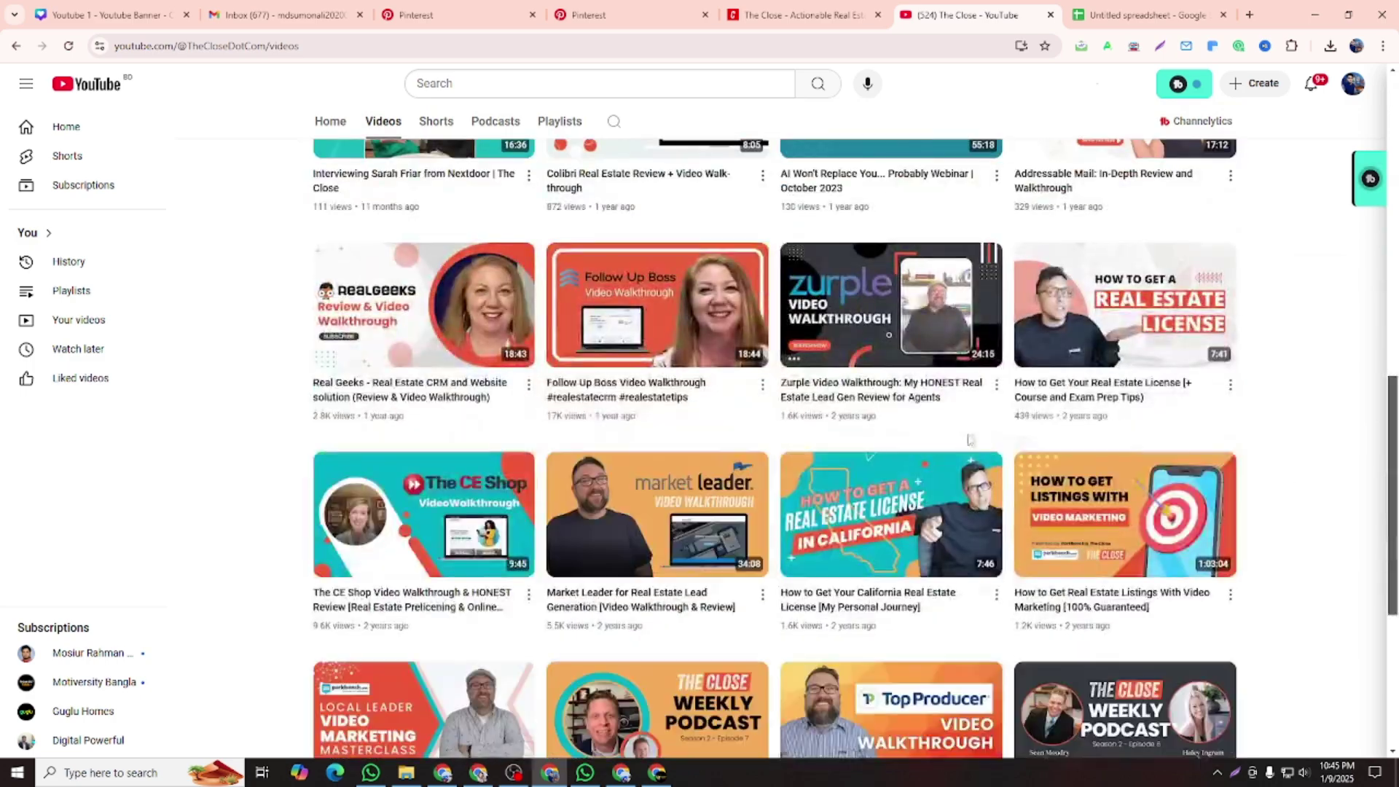
pyautogui.scroll(-3, 611, 366)
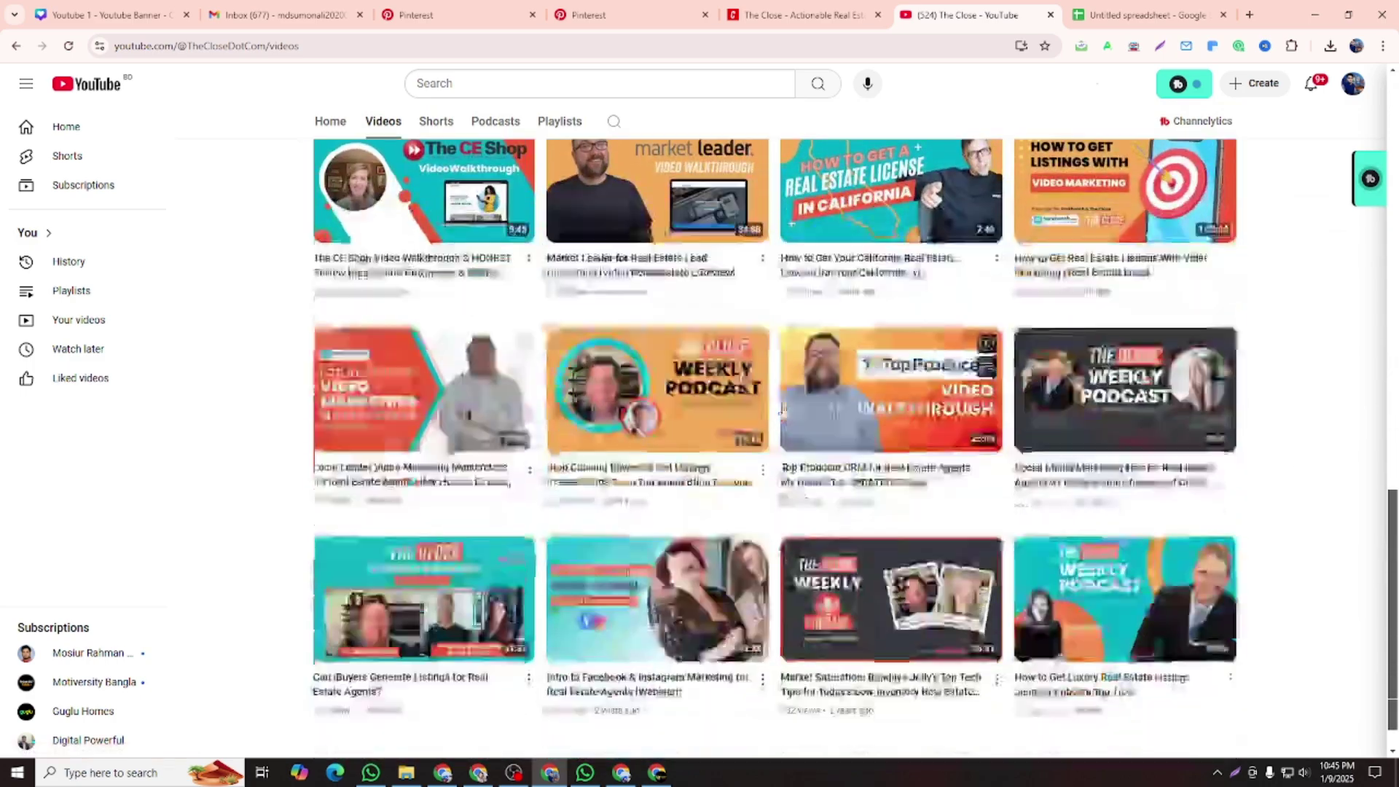
pyautogui.scroll(17, 611, 366)
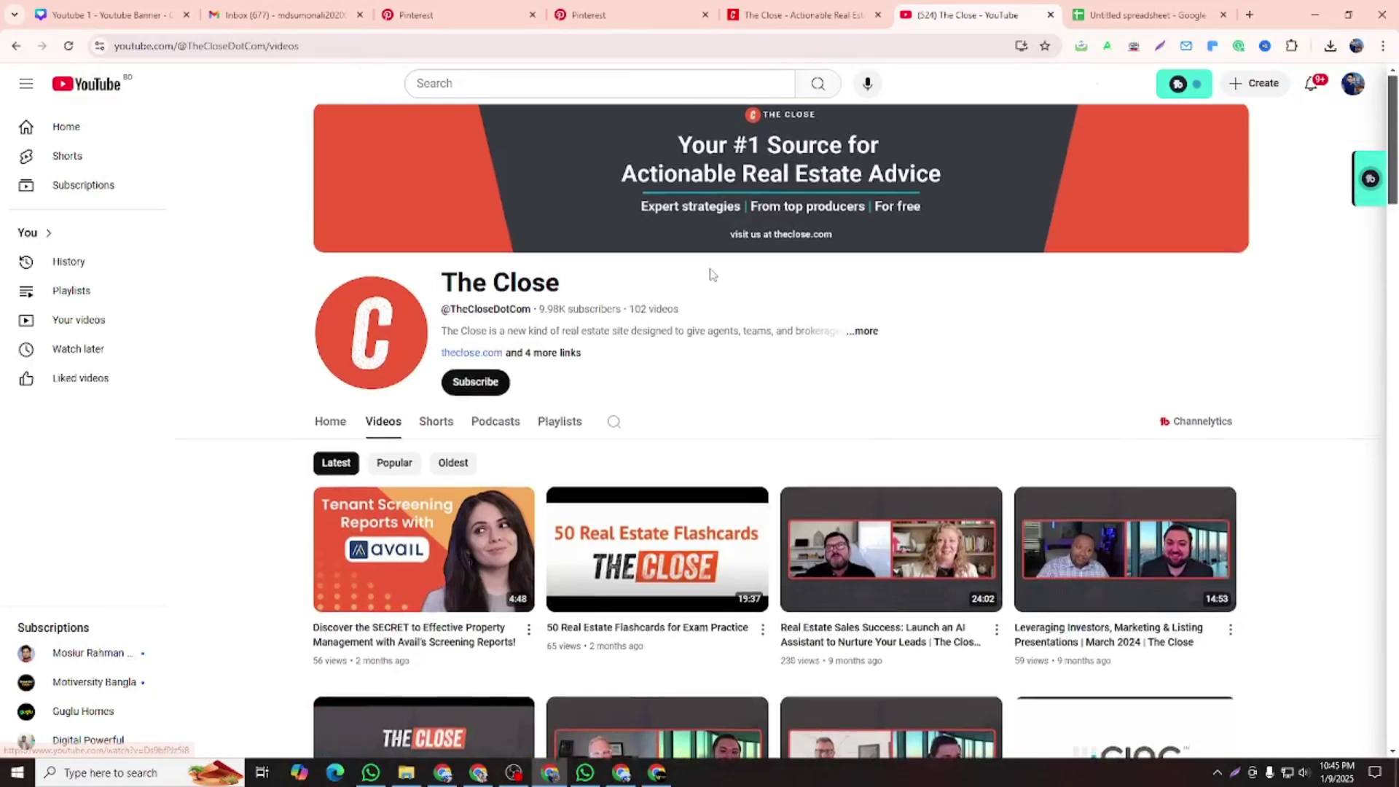
# View the channel's About details, including its links and channel statistics
pyautogui.click(691, 337)
pyautogui.scroll(-3, 646, 368)
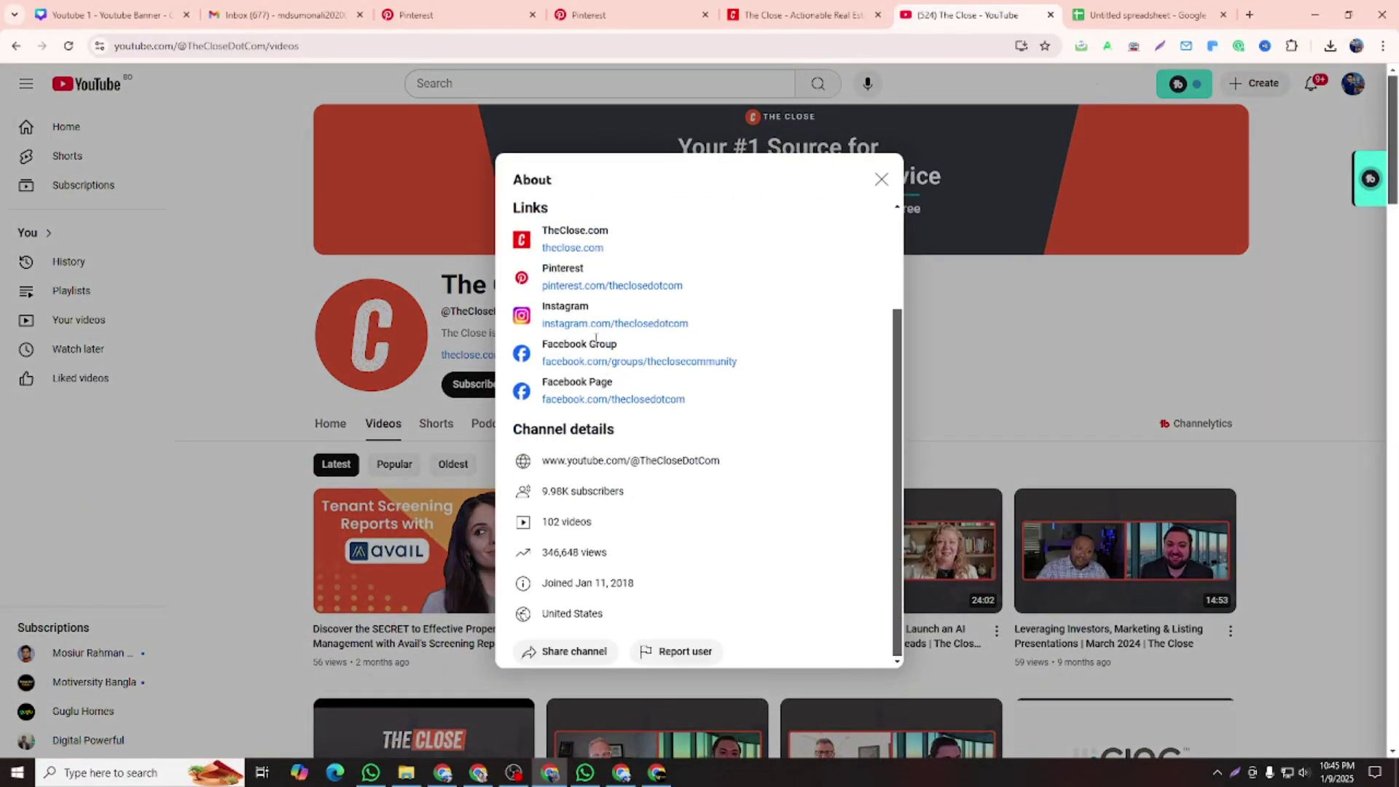
pyautogui.scroll(2, 679, 344)
# Return to The Close website and open its Facebook, Instagram and LinkedIn links in separate new tabs
pyautogui.click(872, 26)
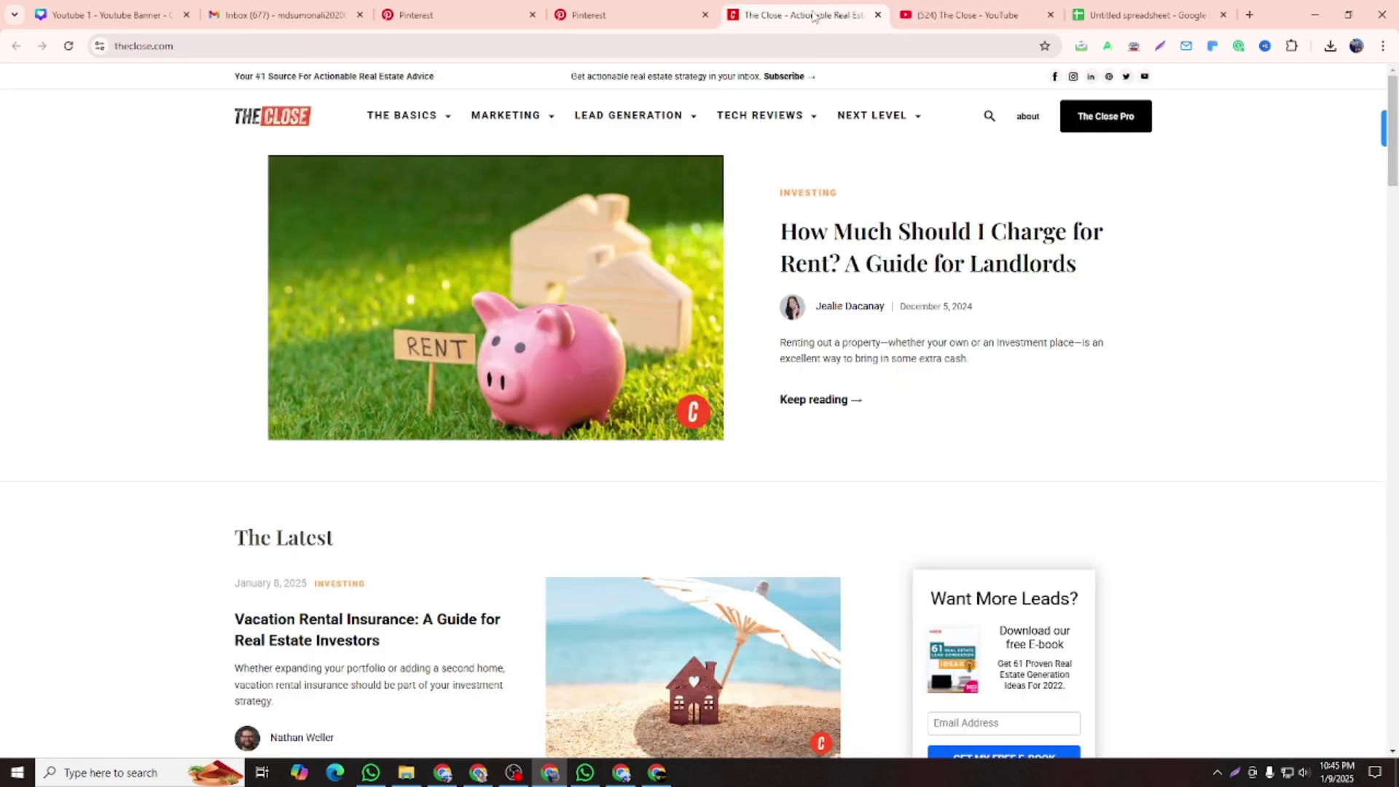
pyautogui.rightClick(1073, 77)
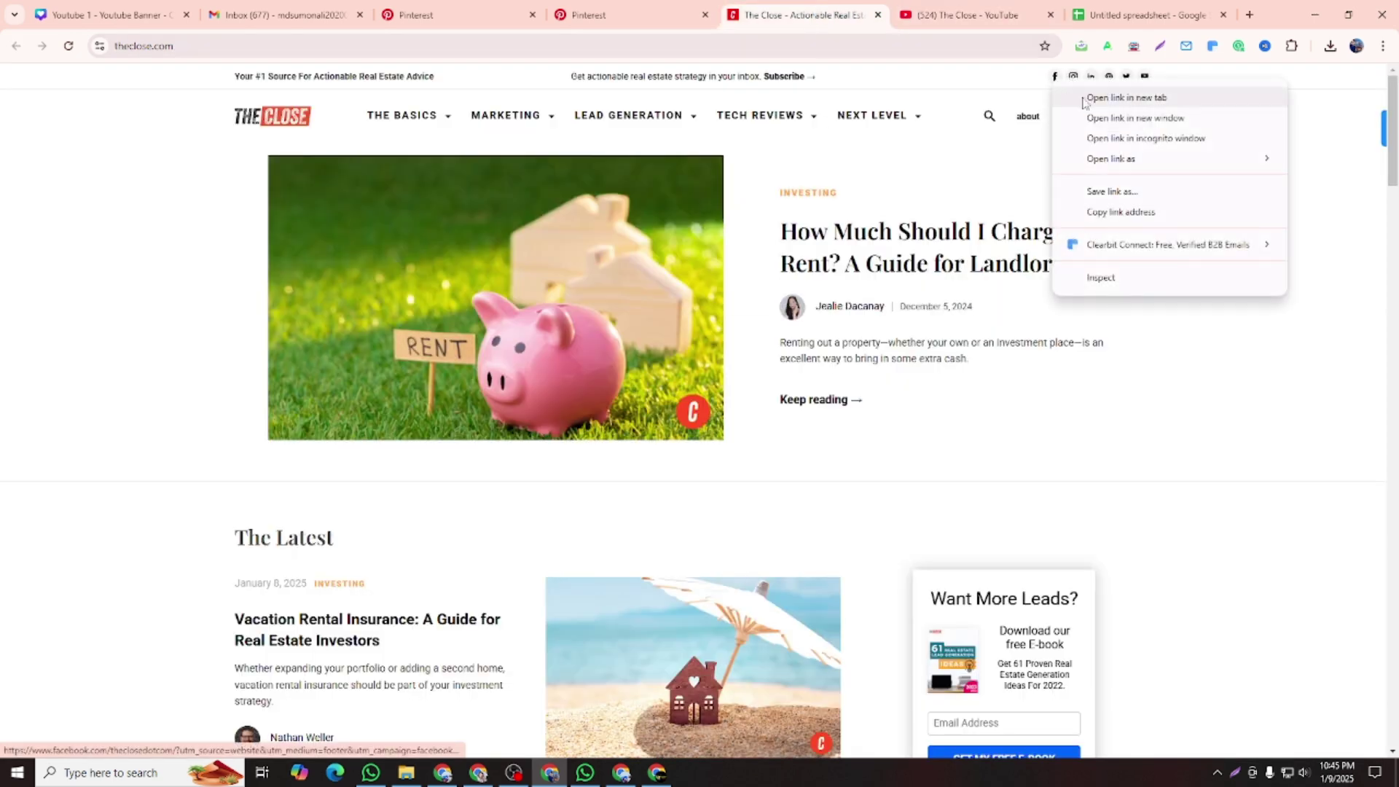
pyautogui.click(1126, 97)
pyautogui.rightClick(1076, 81)
pyautogui.click(1125, 96)
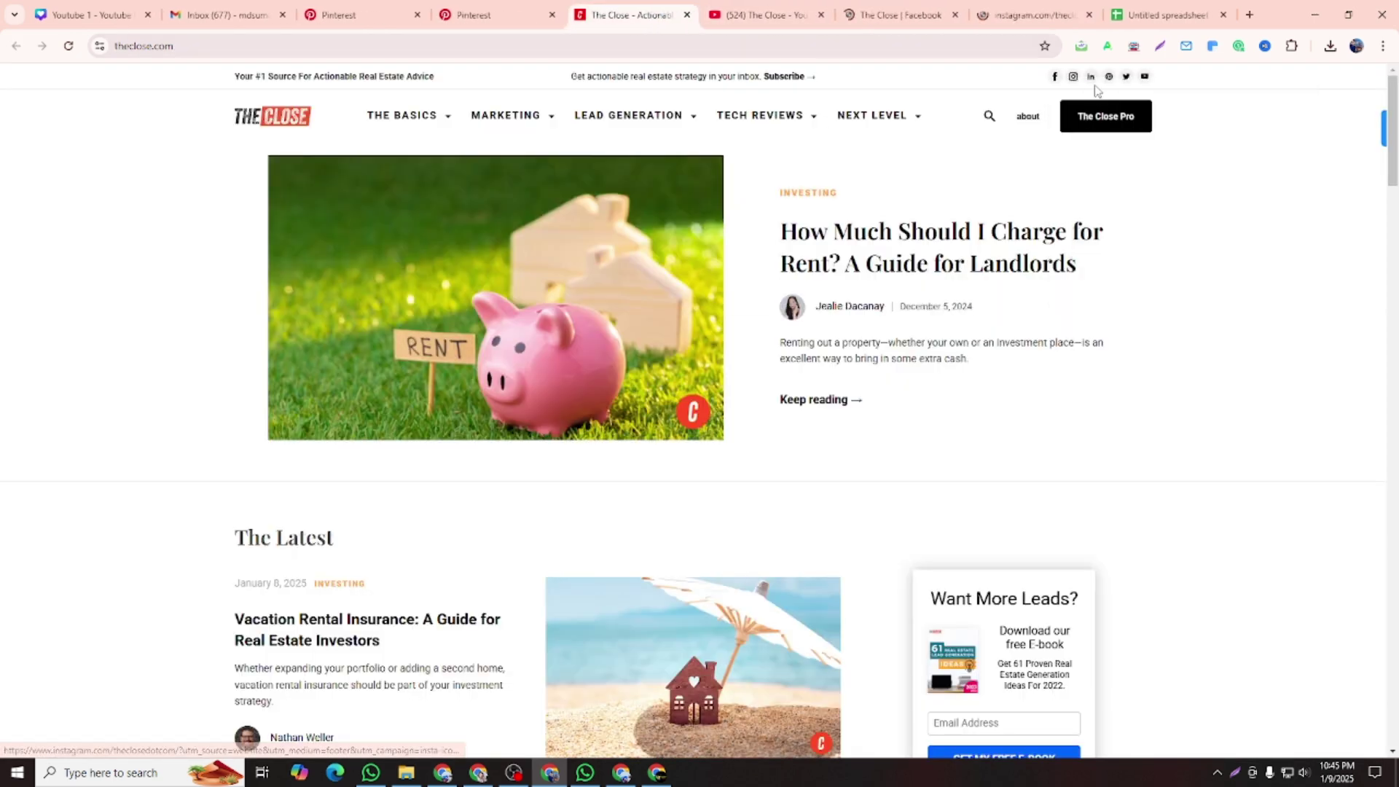
pyautogui.rightClick(1091, 77)
pyautogui.click(1116, 91)
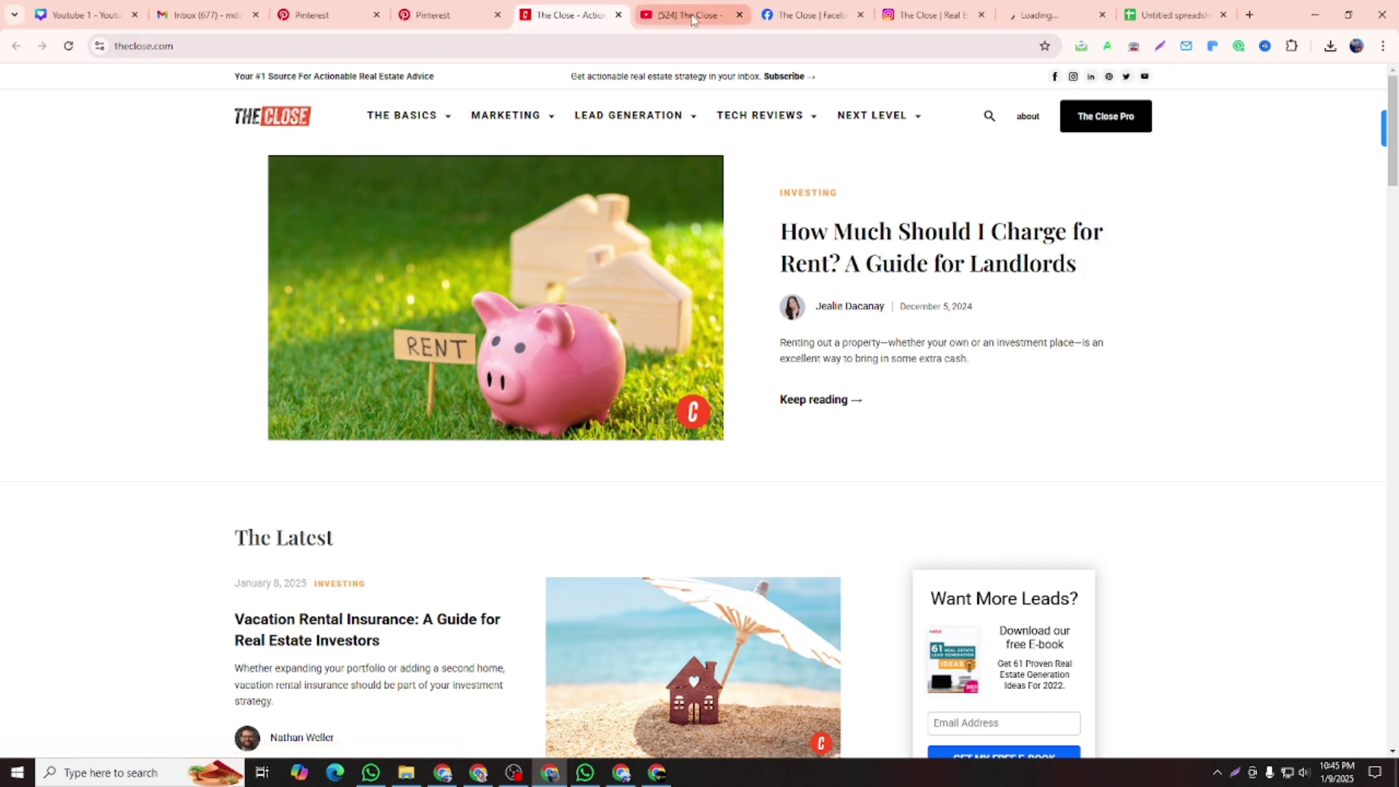
# Copy the address of The Close's YouTube videos page and return to the spreadsheet
pyautogui.click(677, 16)
pyautogui.click(631, 39)
pyautogui.hotkey('ctrl', 'c')
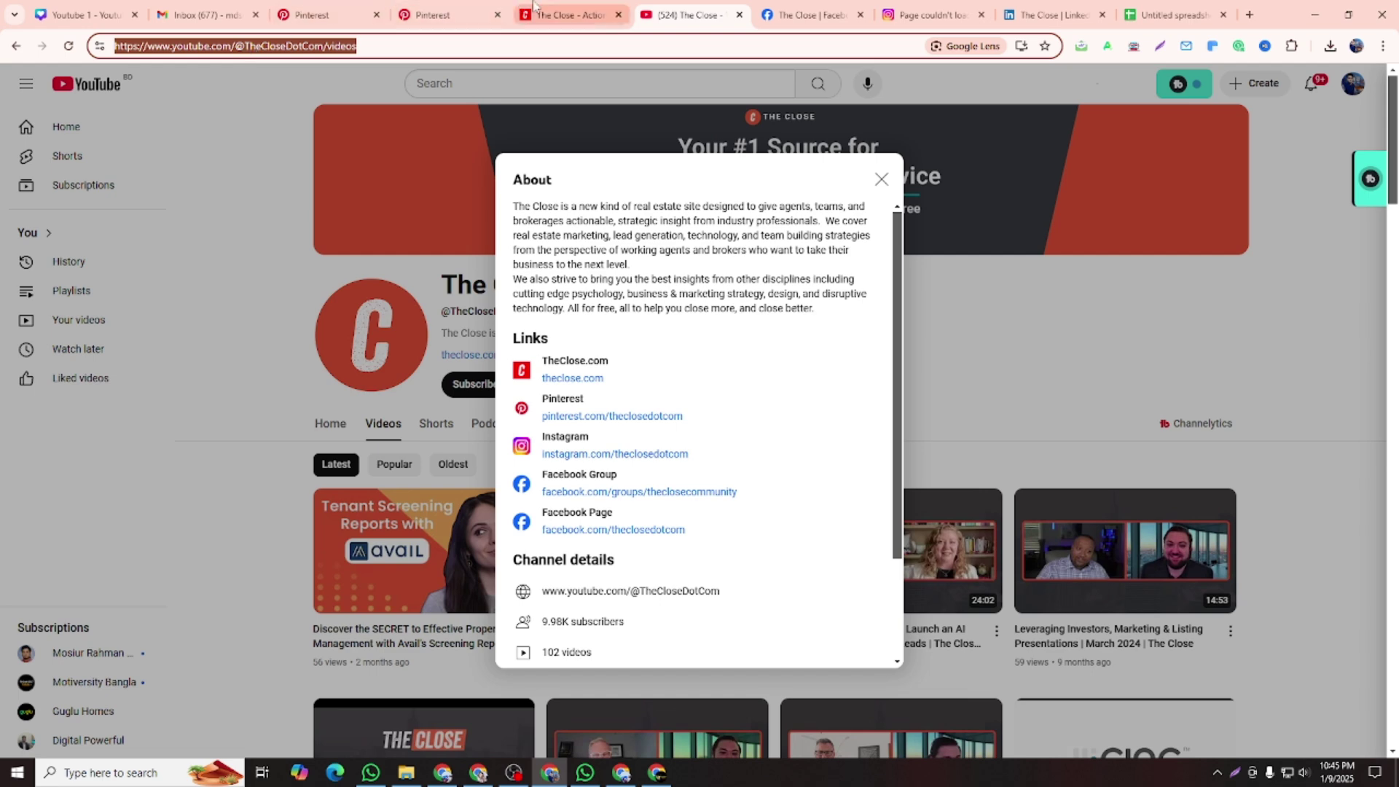
pyautogui.click(1173, 15)
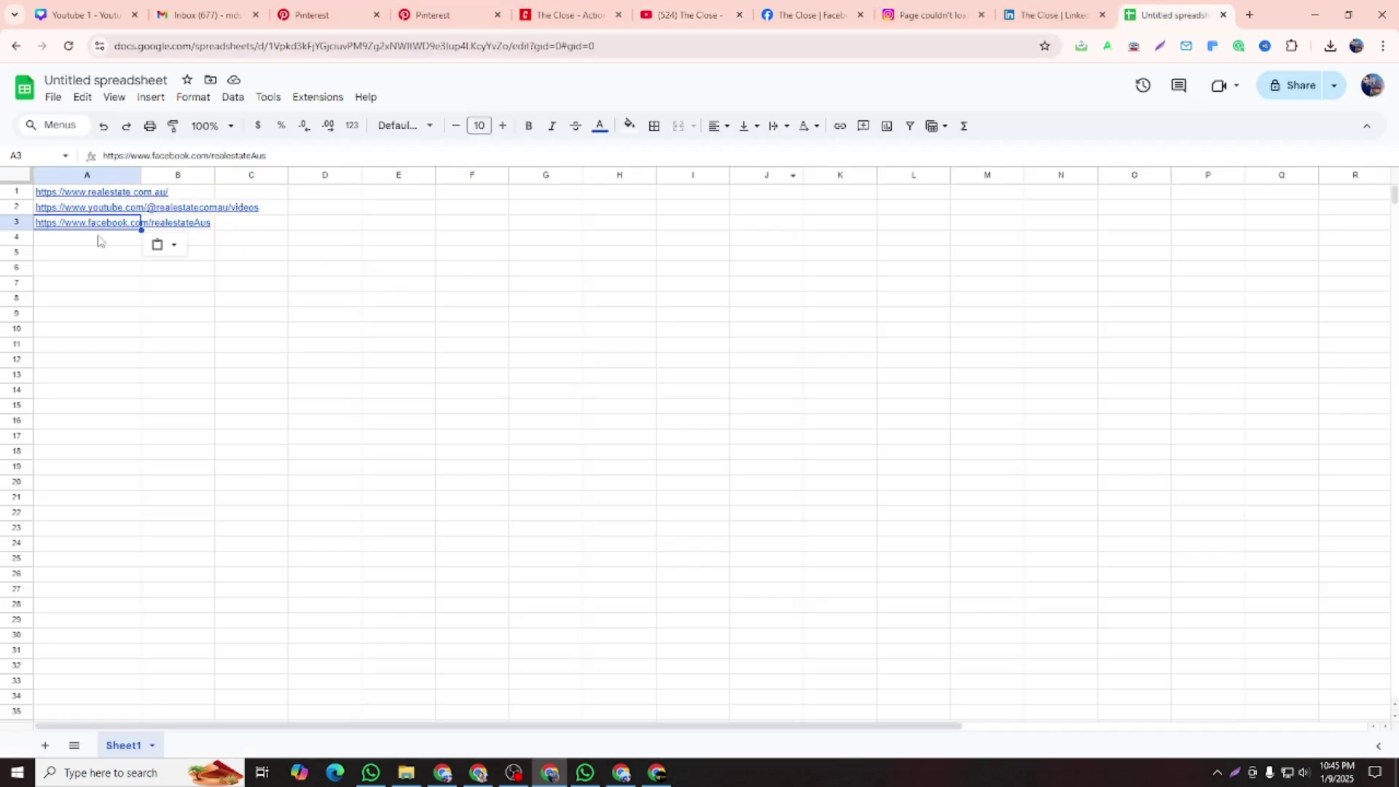
# Set the text wrapping of all cells in the sheet to Clip
pyautogui.click(18, 177)
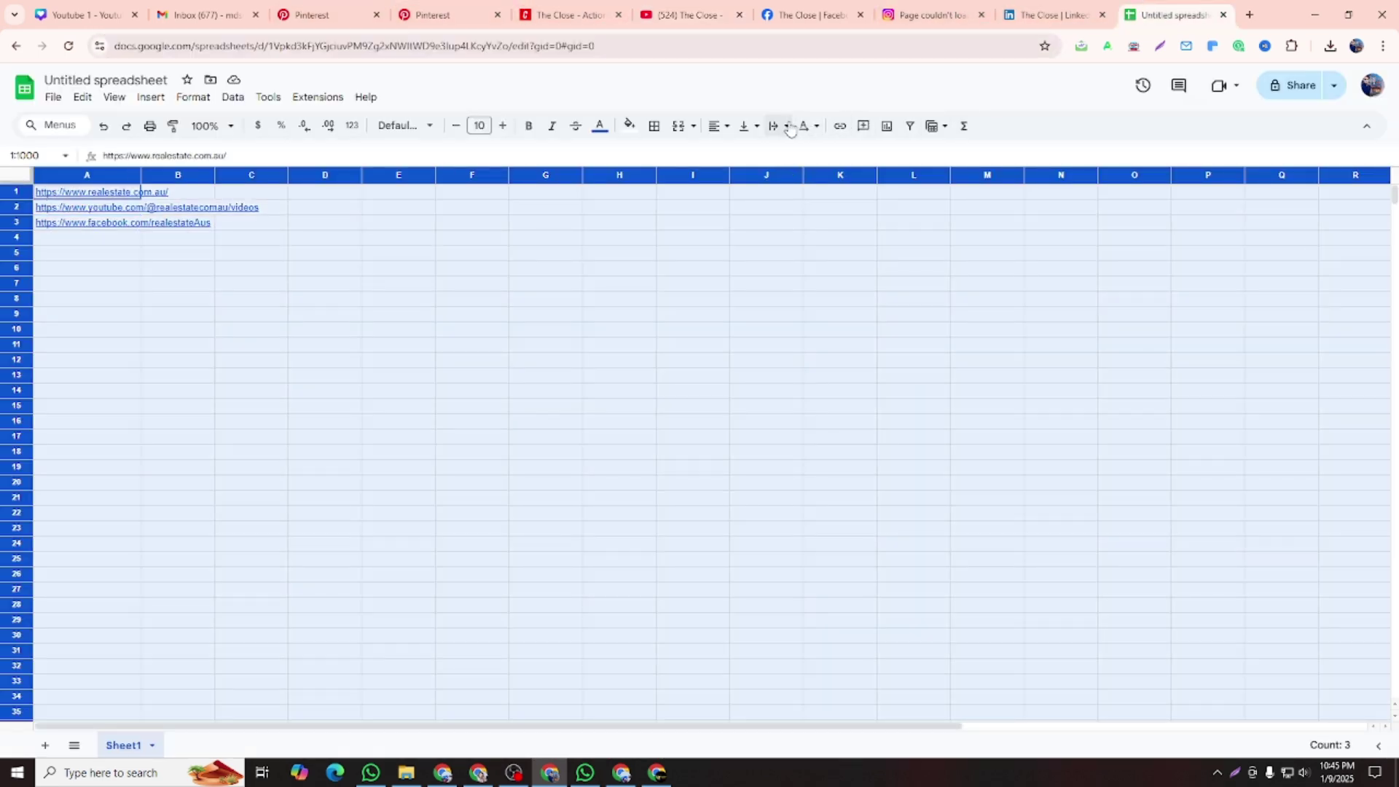
pyautogui.click(785, 126)
pyautogui.click(824, 156)
pyautogui.click(300, 318)
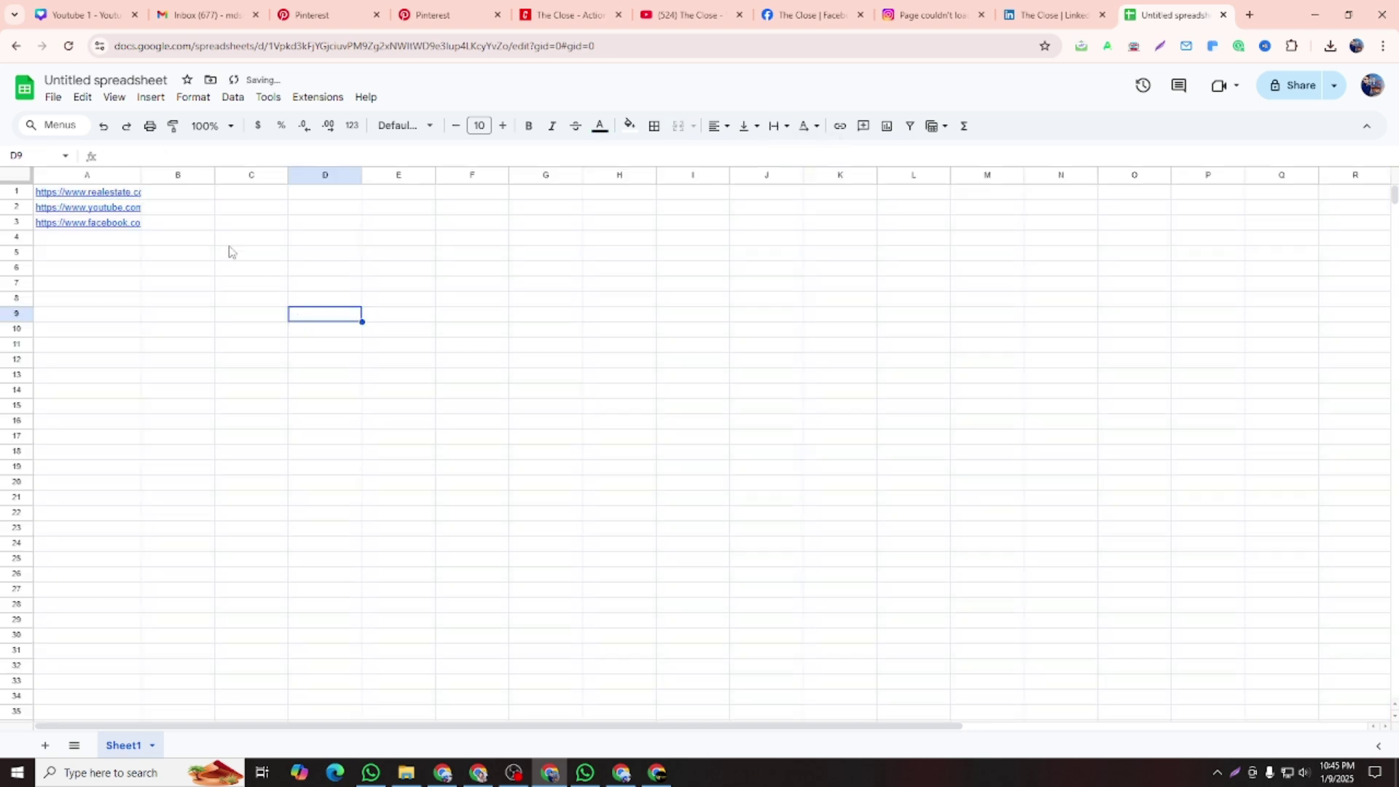
# Narrow column B and fill it with blue as a divider between the businesses
pyautogui.moveTo(213, 175); pyautogui.dragTo(180, 176)
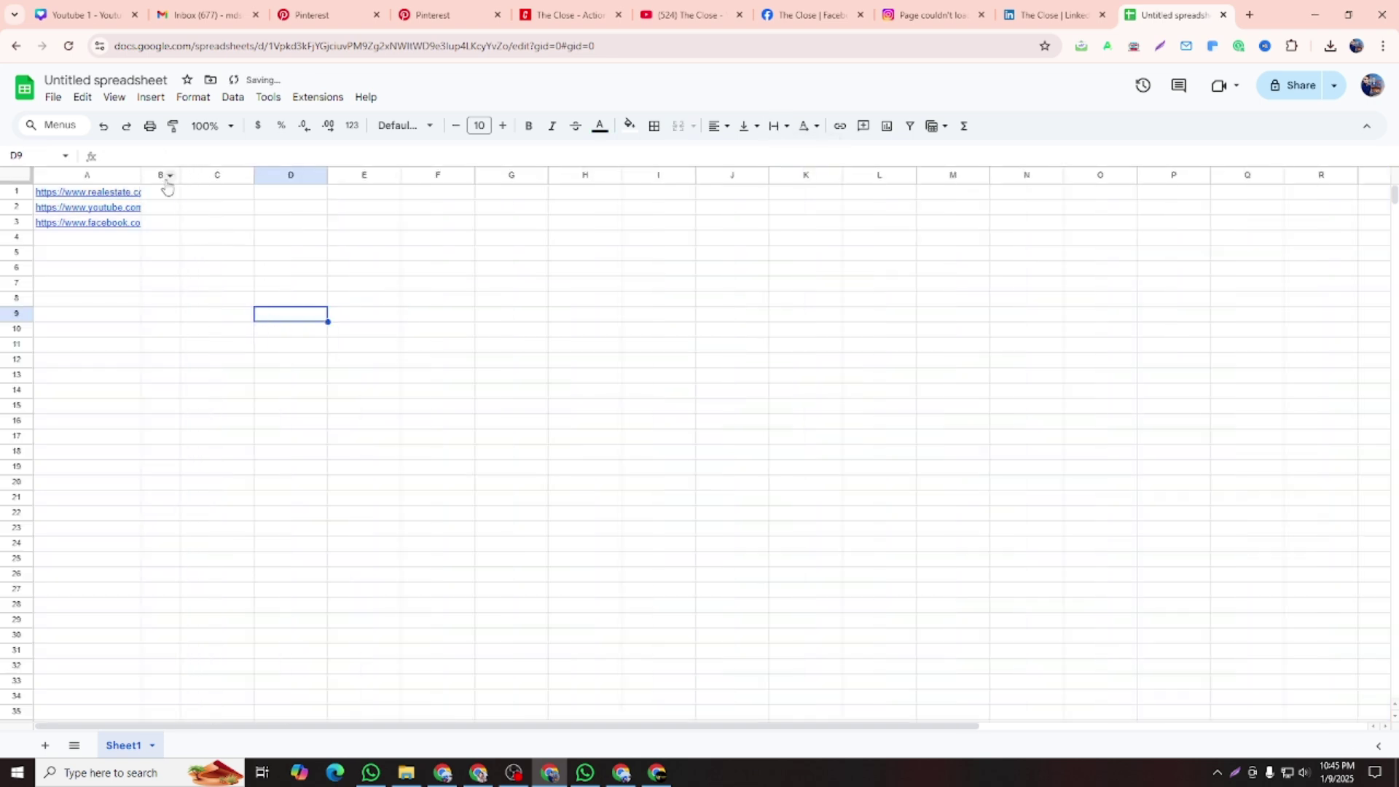
pyautogui.click(162, 176)
pyautogui.click(633, 130)
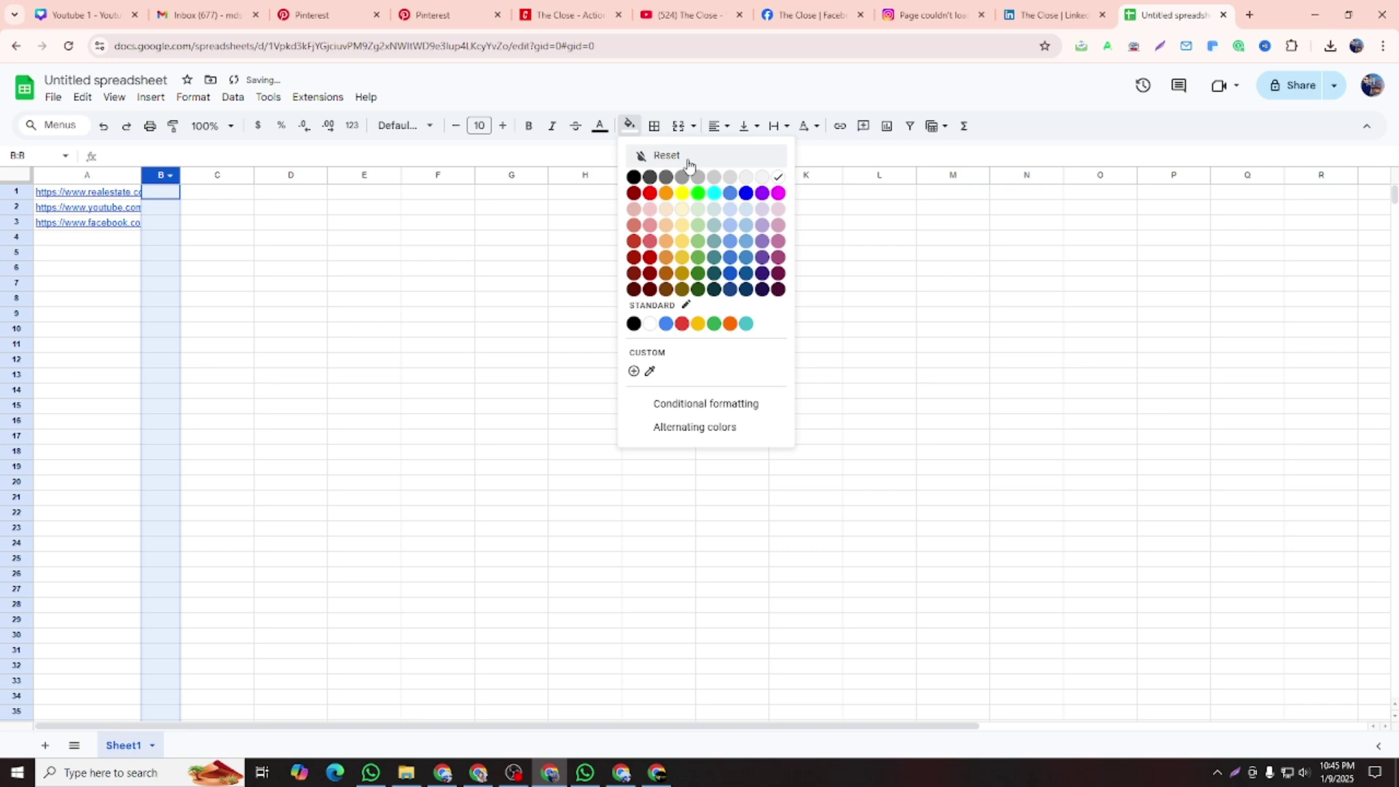
pyautogui.click(743, 192)
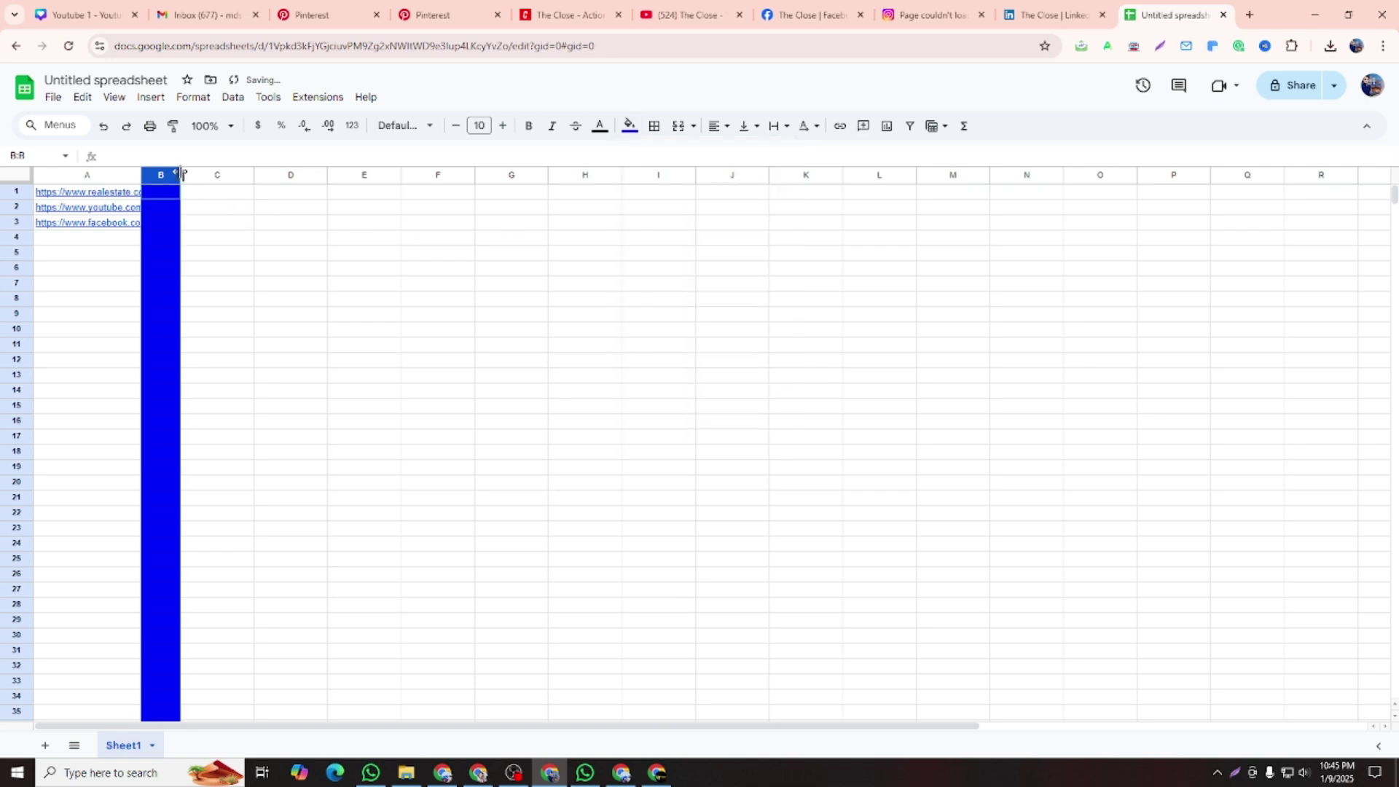
pyautogui.moveTo(182, 175); pyautogui.dragTo(172, 175)
# Paste the copied YouTube address into cell C1 and copy the theclose.com website address into cell C2
pyautogui.click(222, 197)
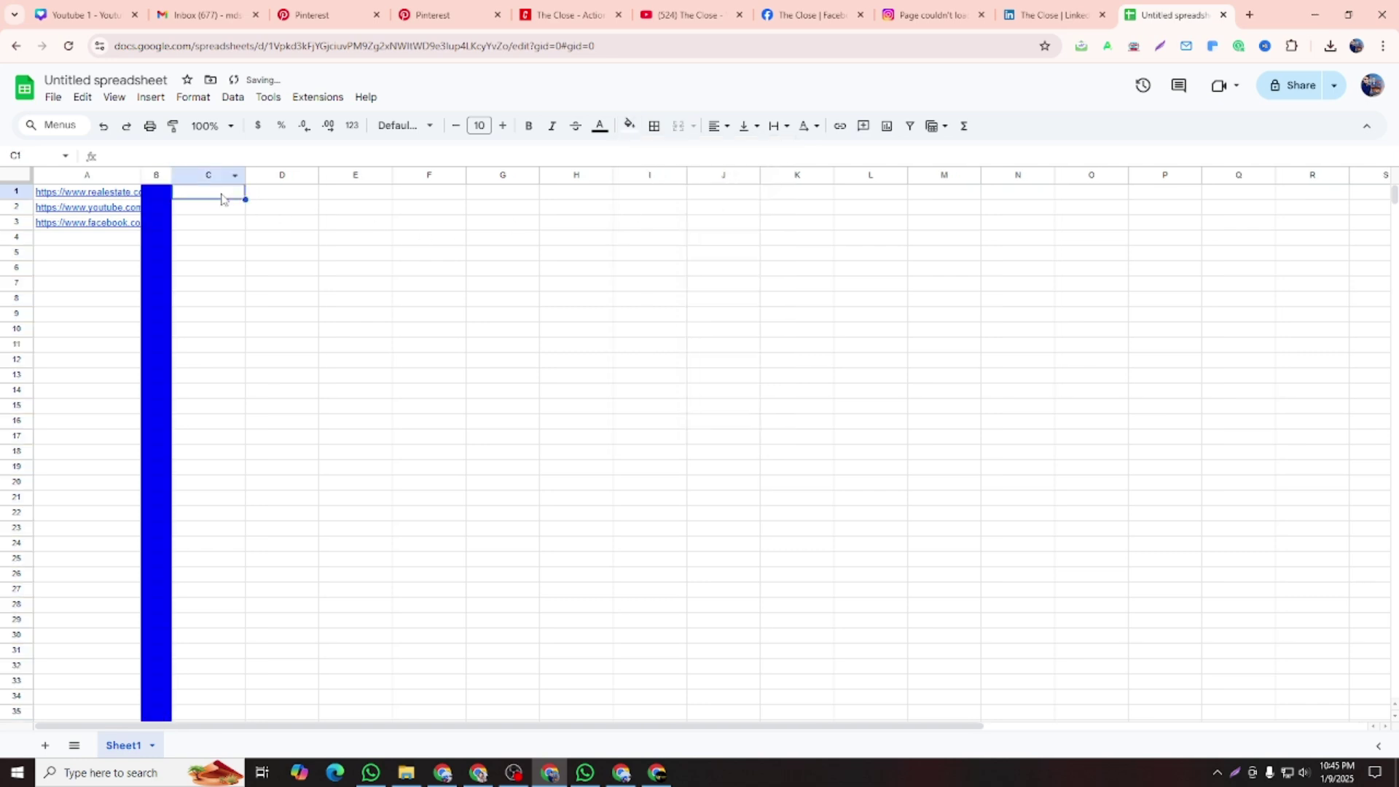
pyautogui.hotkey('ctrl', 'v')
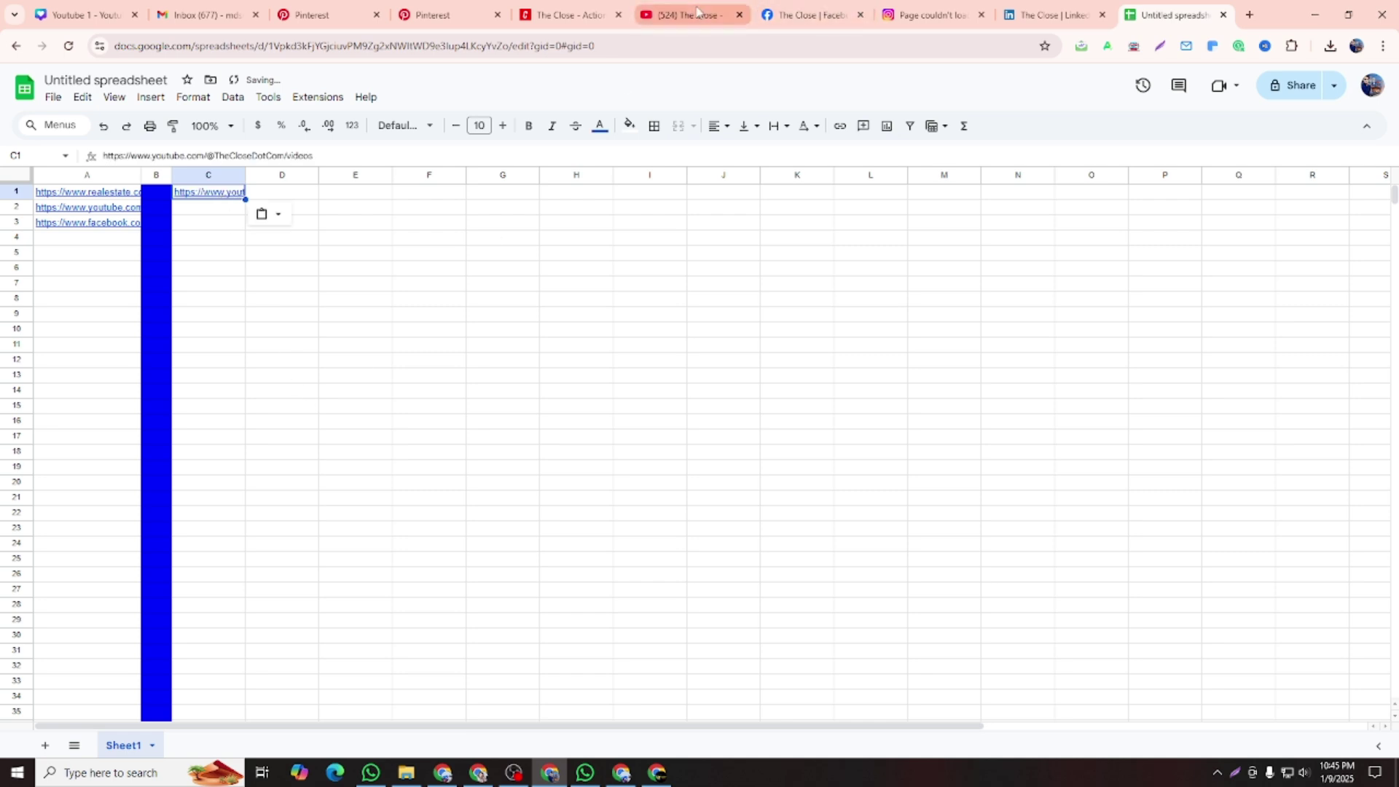
pyautogui.click(532, 13)
pyautogui.click(275, 48)
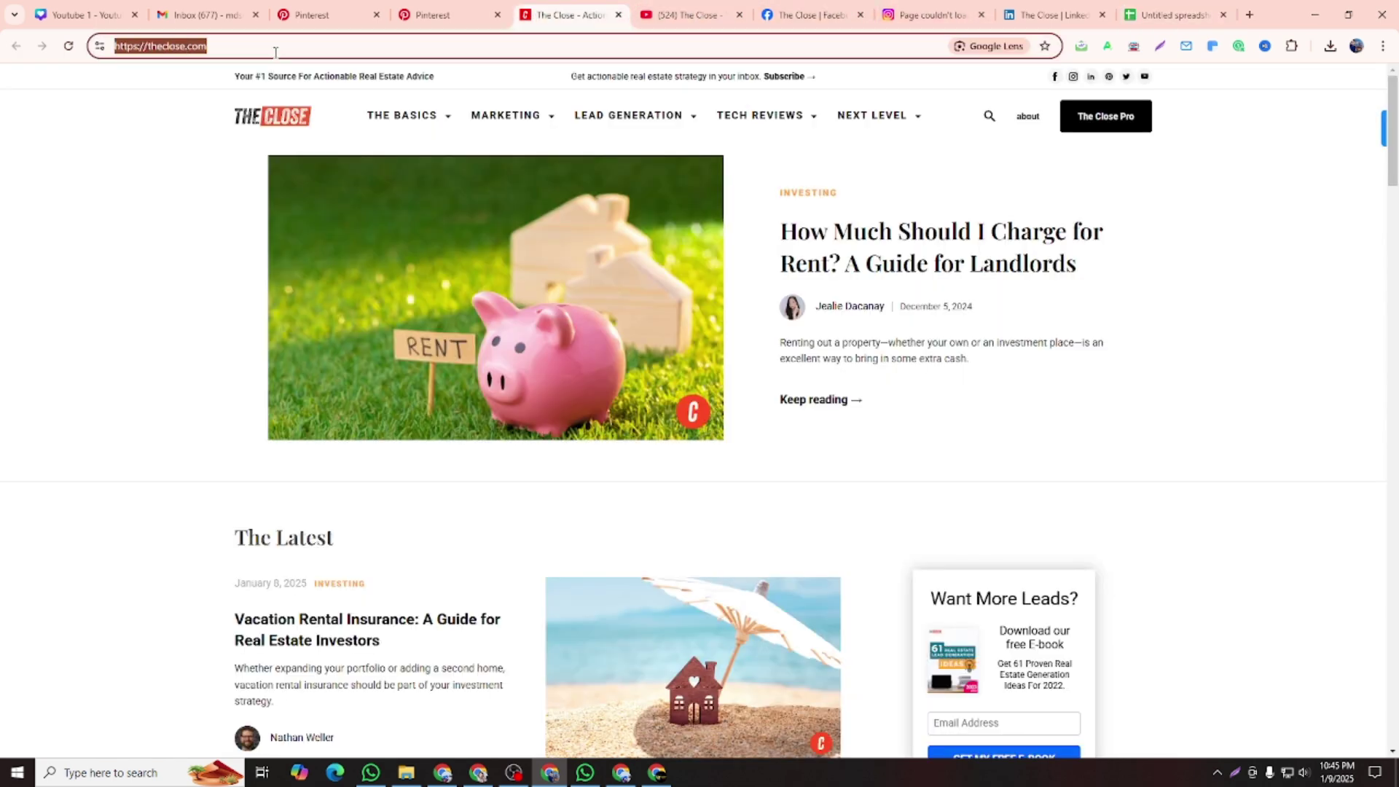
pyautogui.click(1172, 15)
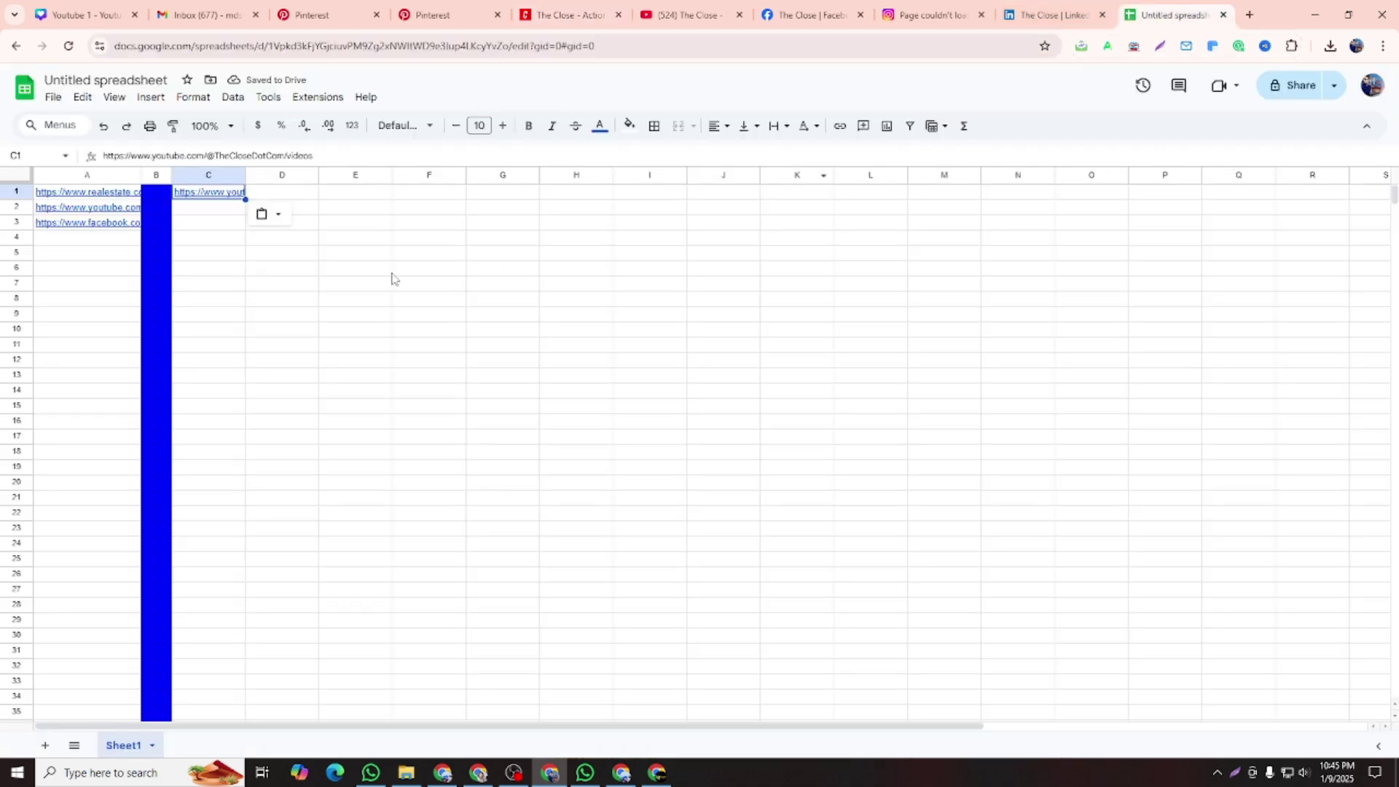
pyautogui.click(233, 212)
pyautogui.hotkey('ctrl', 'v')
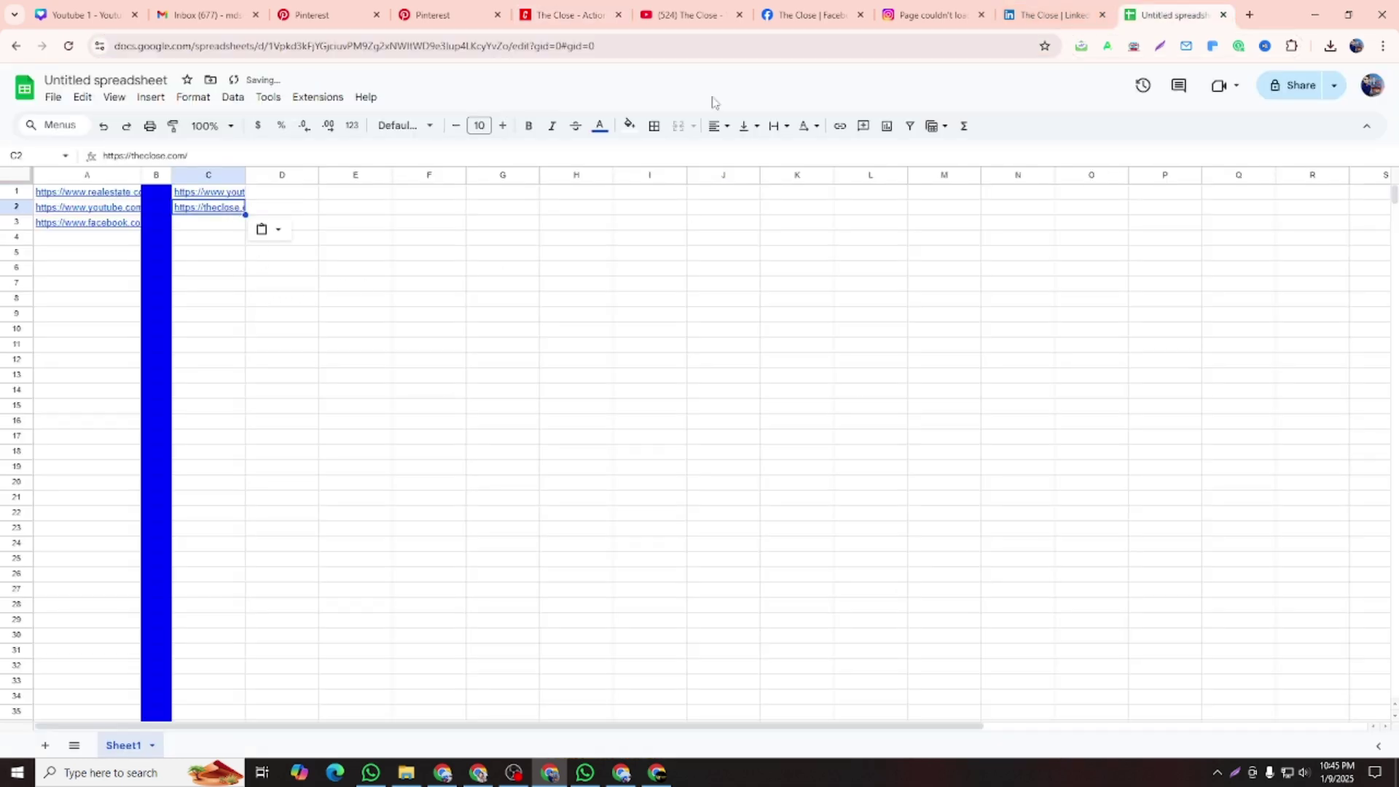
# Copy the address of The Close's Facebook page into cell C3 of the spreadsheet
pyautogui.click(805, 14)
pyautogui.doubleClick(379, 45)
pyautogui.click(378, 46)
pyautogui.hotkey('ctrl', 'c')
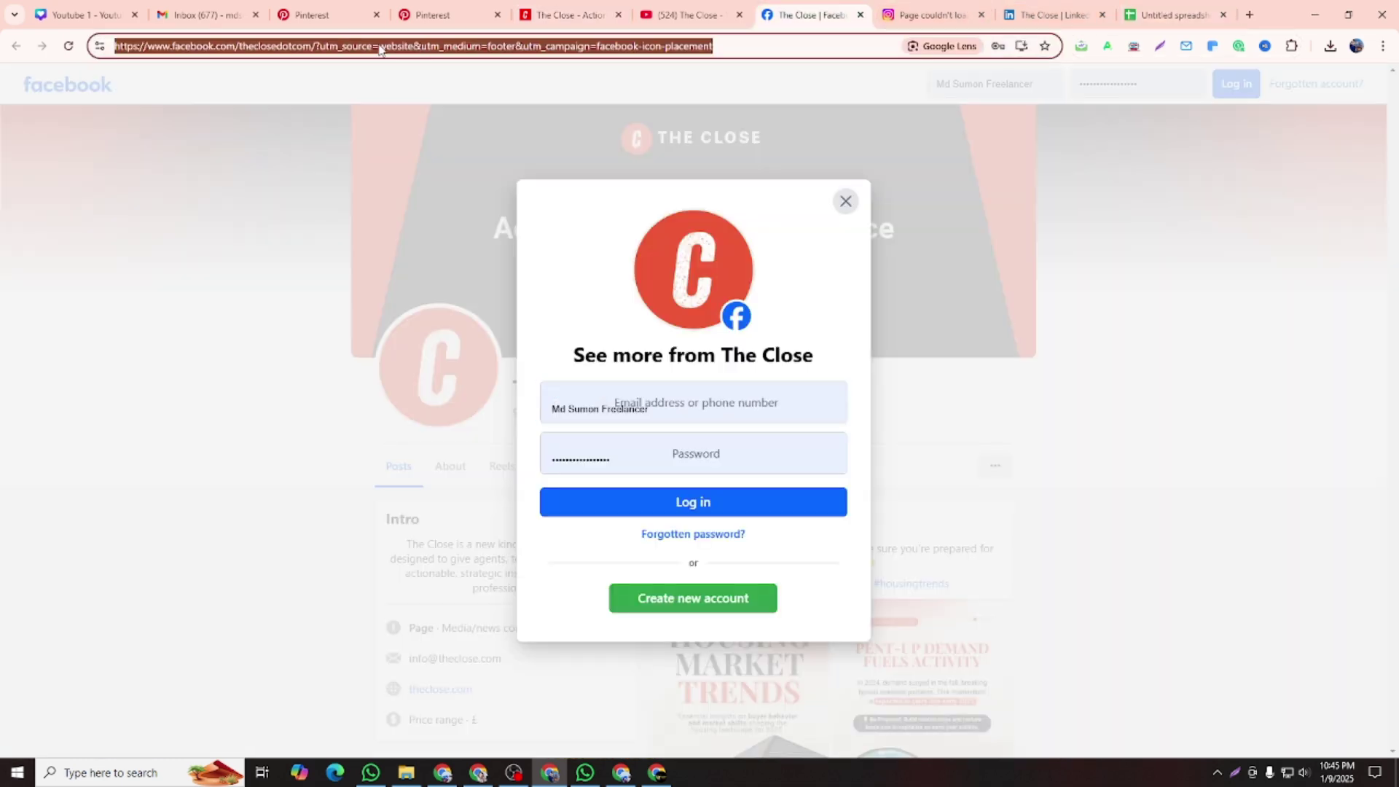
pyautogui.click(1173, 15)
pyautogui.click(227, 227)
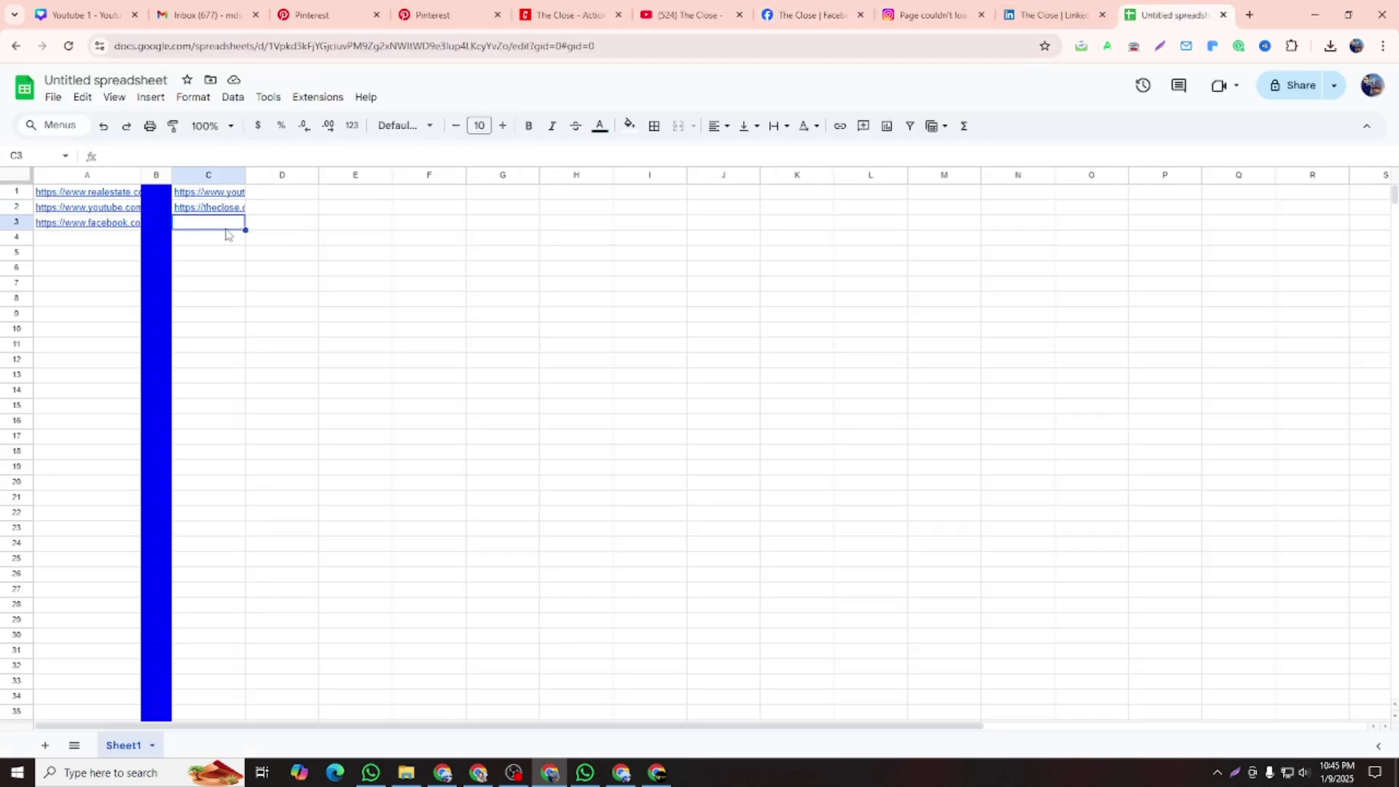
pyautogui.hotkey('ctrl', 'v')
# Copy the contact e-mail from the intro of The Close's Facebook page into cell C5 of the spreadsheet
pyautogui.click(809, 15)
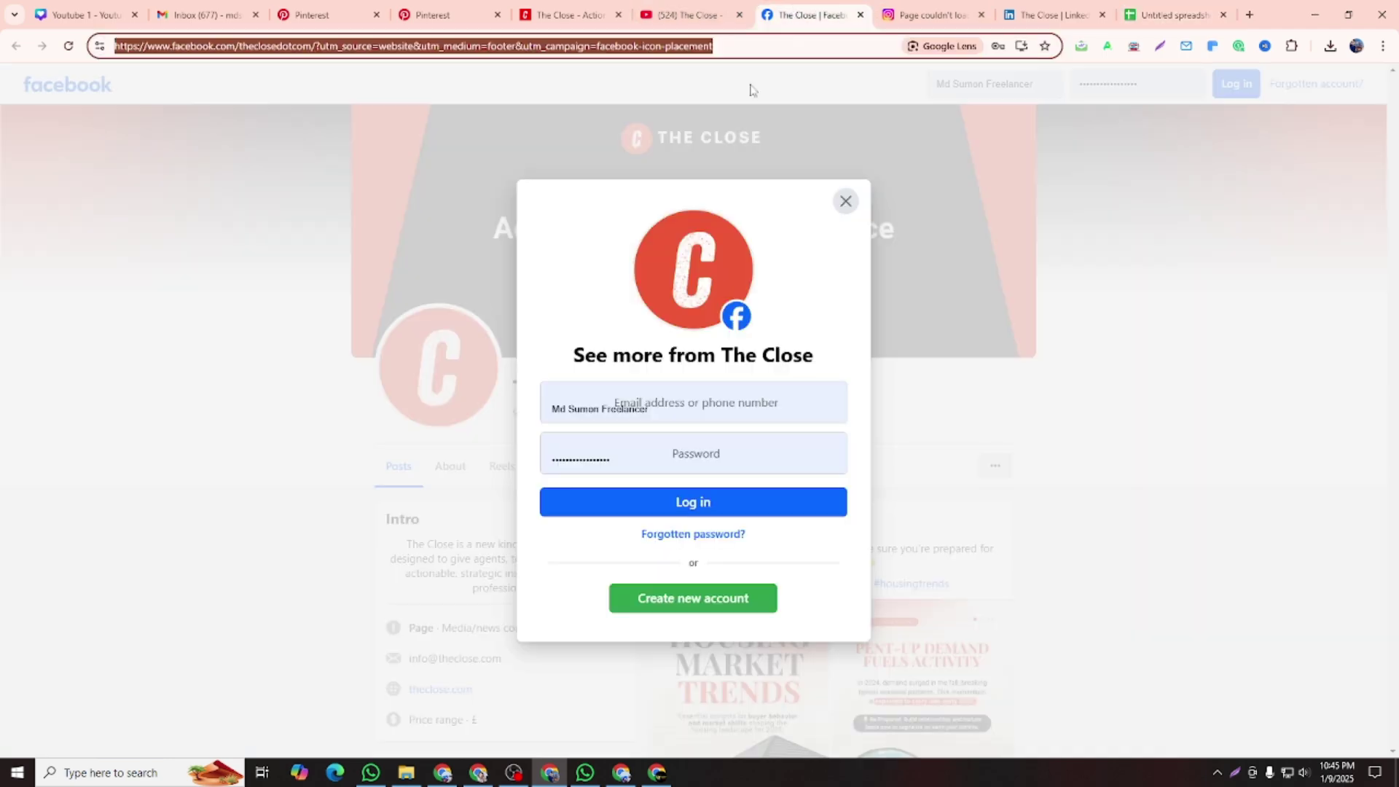
pyautogui.click(841, 206)
pyautogui.scroll(-3, 510, 474)
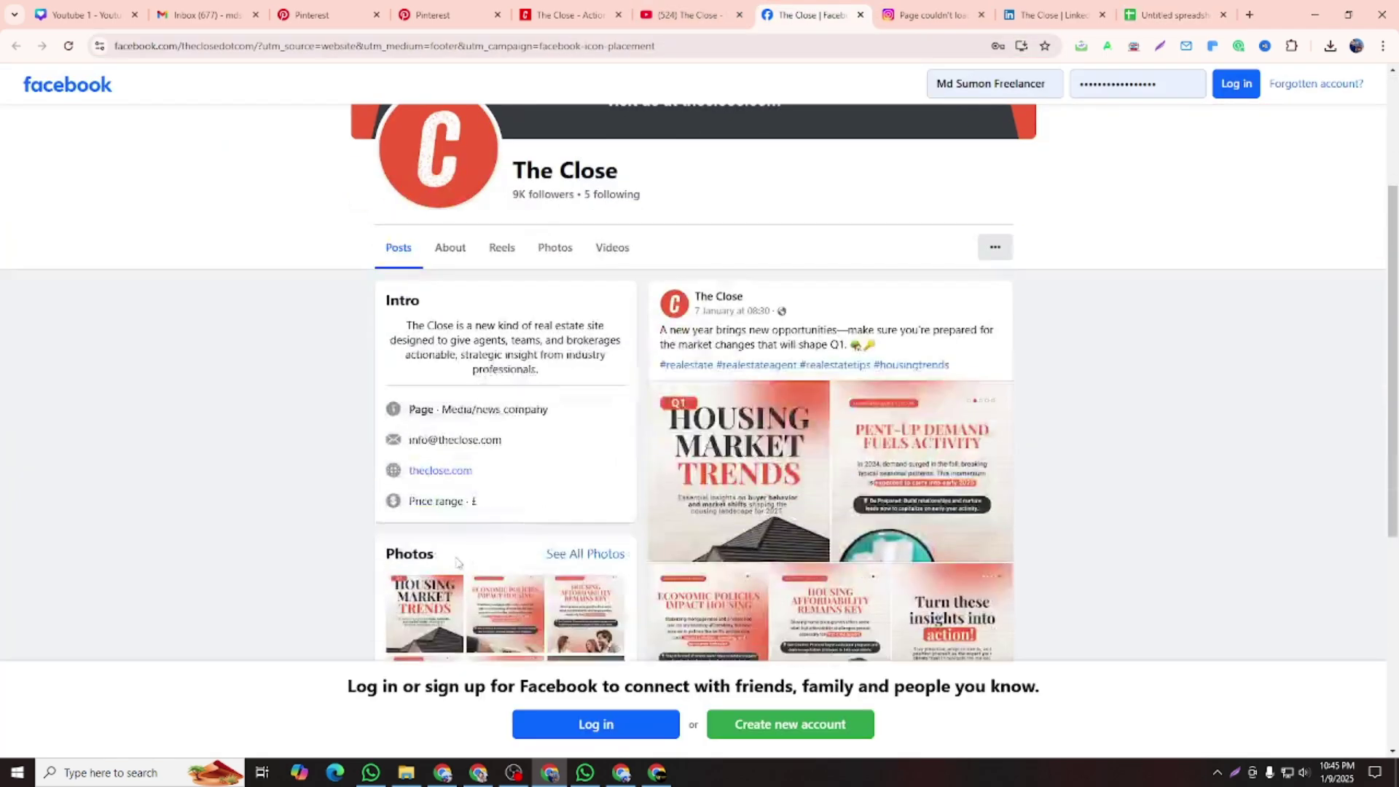
pyautogui.moveTo(506, 442); pyautogui.dragTo(482, 440)
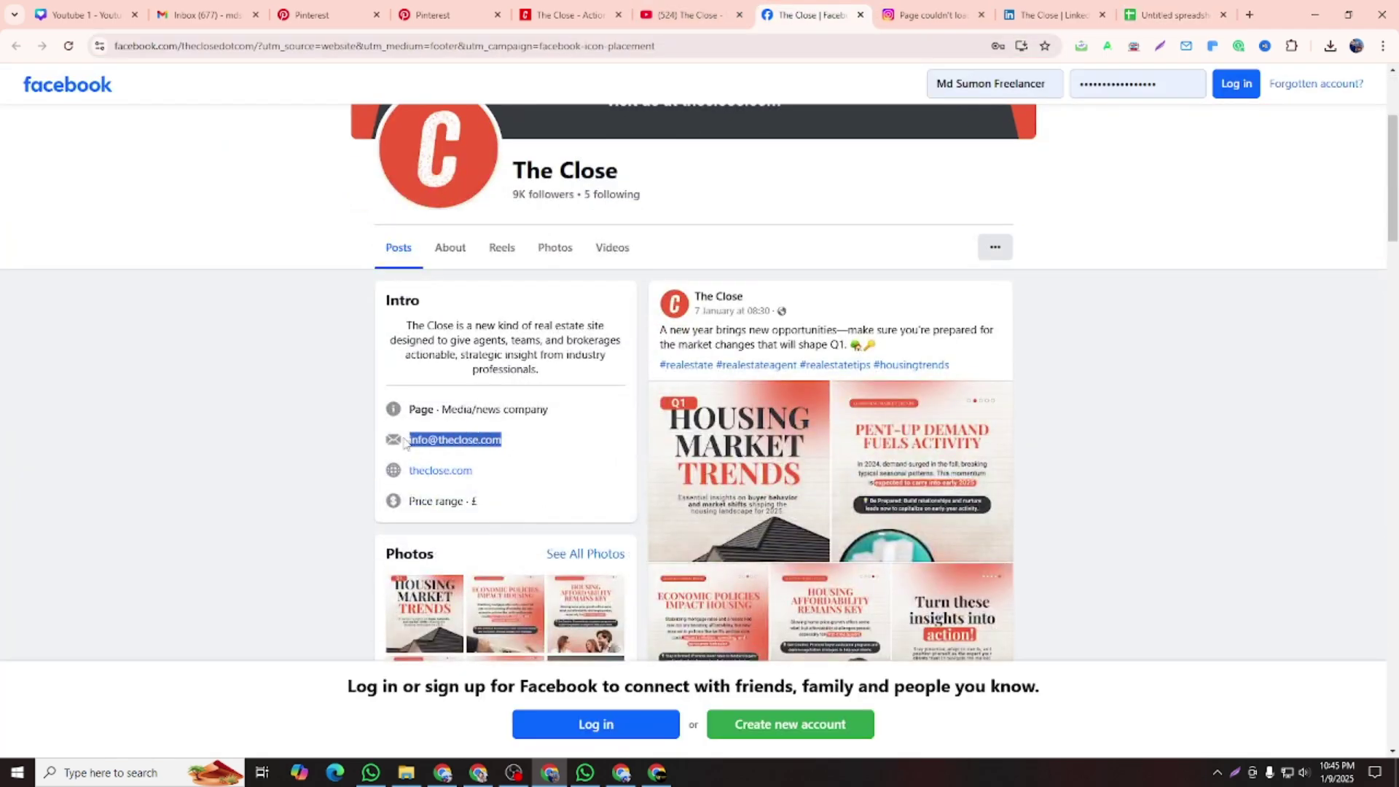
pyautogui.click(1174, 14)
pyautogui.click(234, 237)
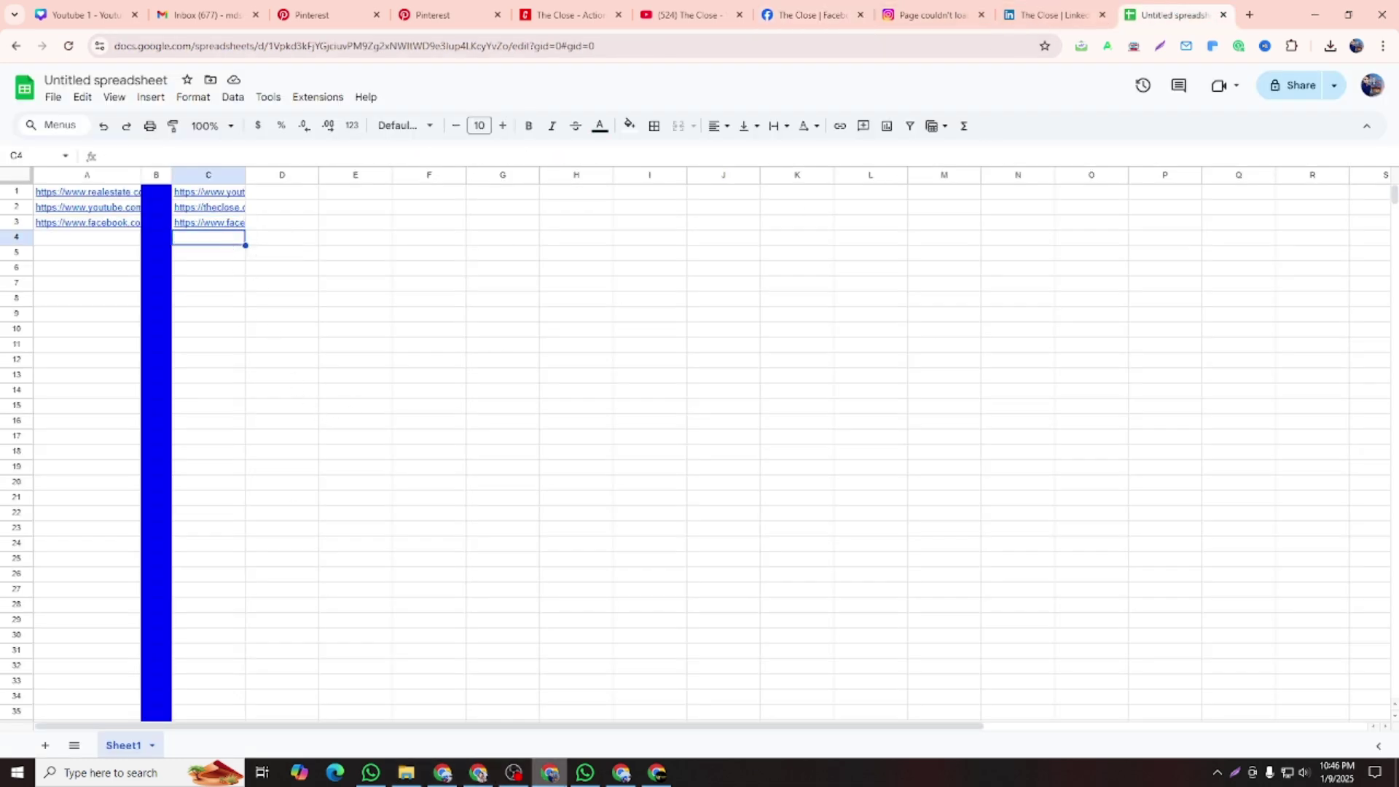
pyautogui.hotkey('ctrl', 'v')
pyautogui.moveTo(608, 453); pyautogui.dragTo(606, 468)
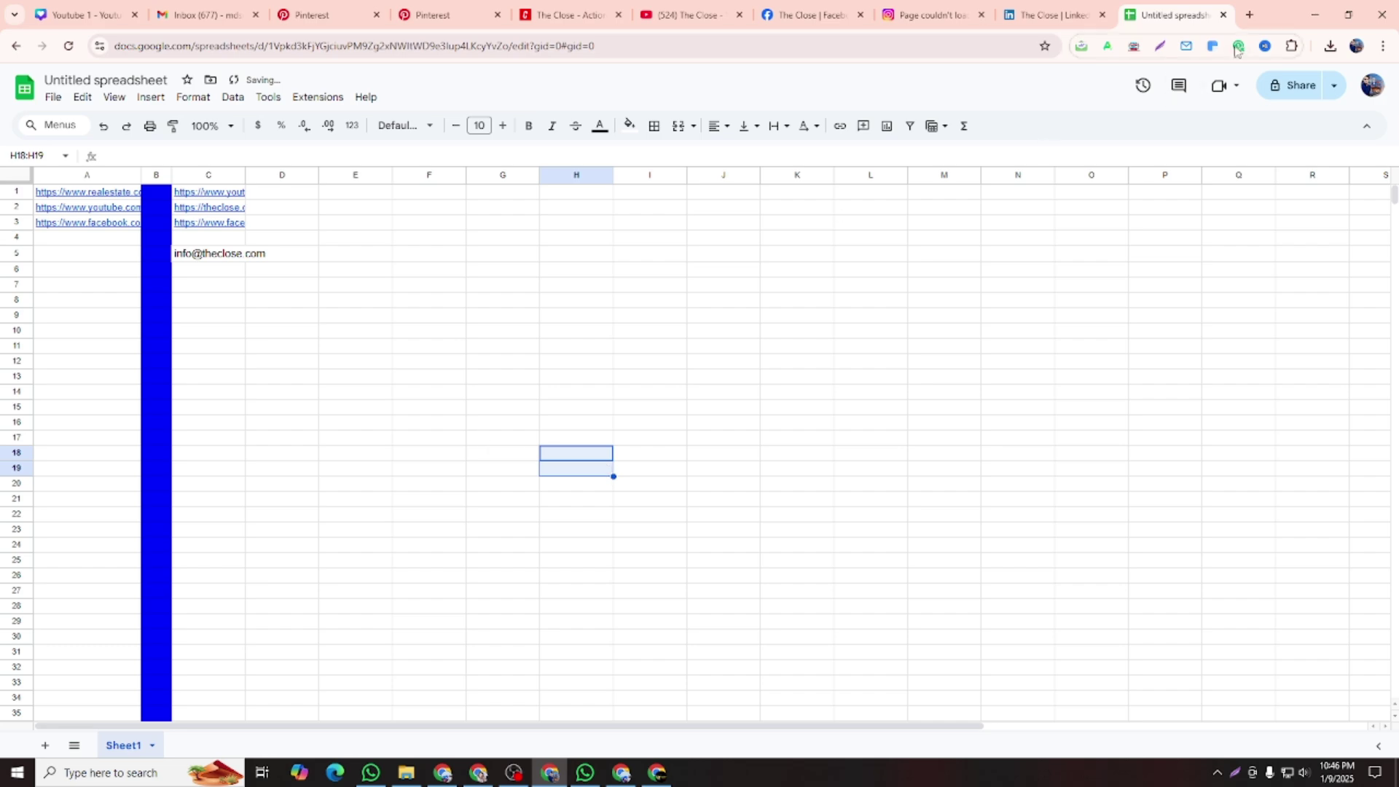
# Copy the address of The Close's LinkedIn company page into cell C4 of the spreadsheet
pyautogui.click(1049, 15)
pyautogui.click(857, 232)
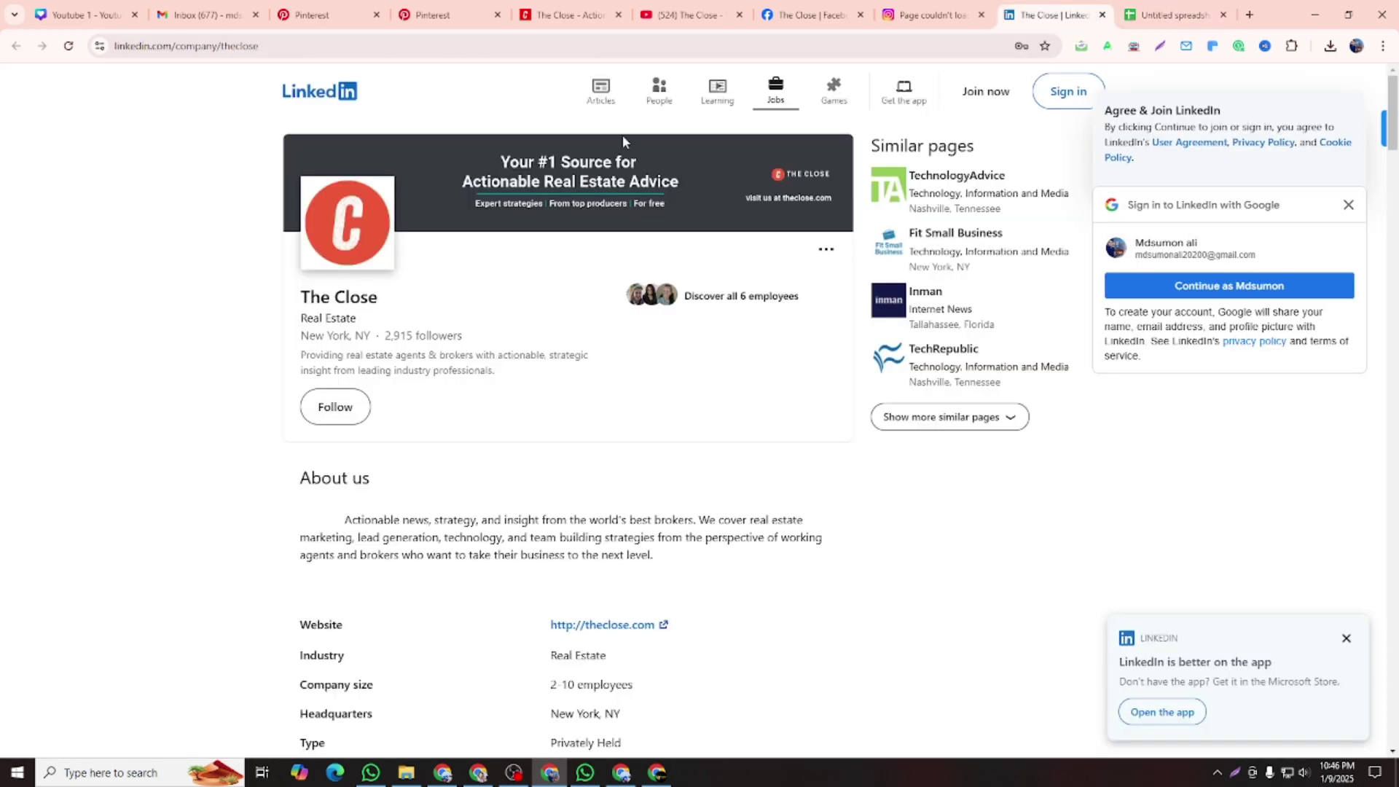
pyautogui.click(509, 48)
pyautogui.hotkey('ctrl', 'c')
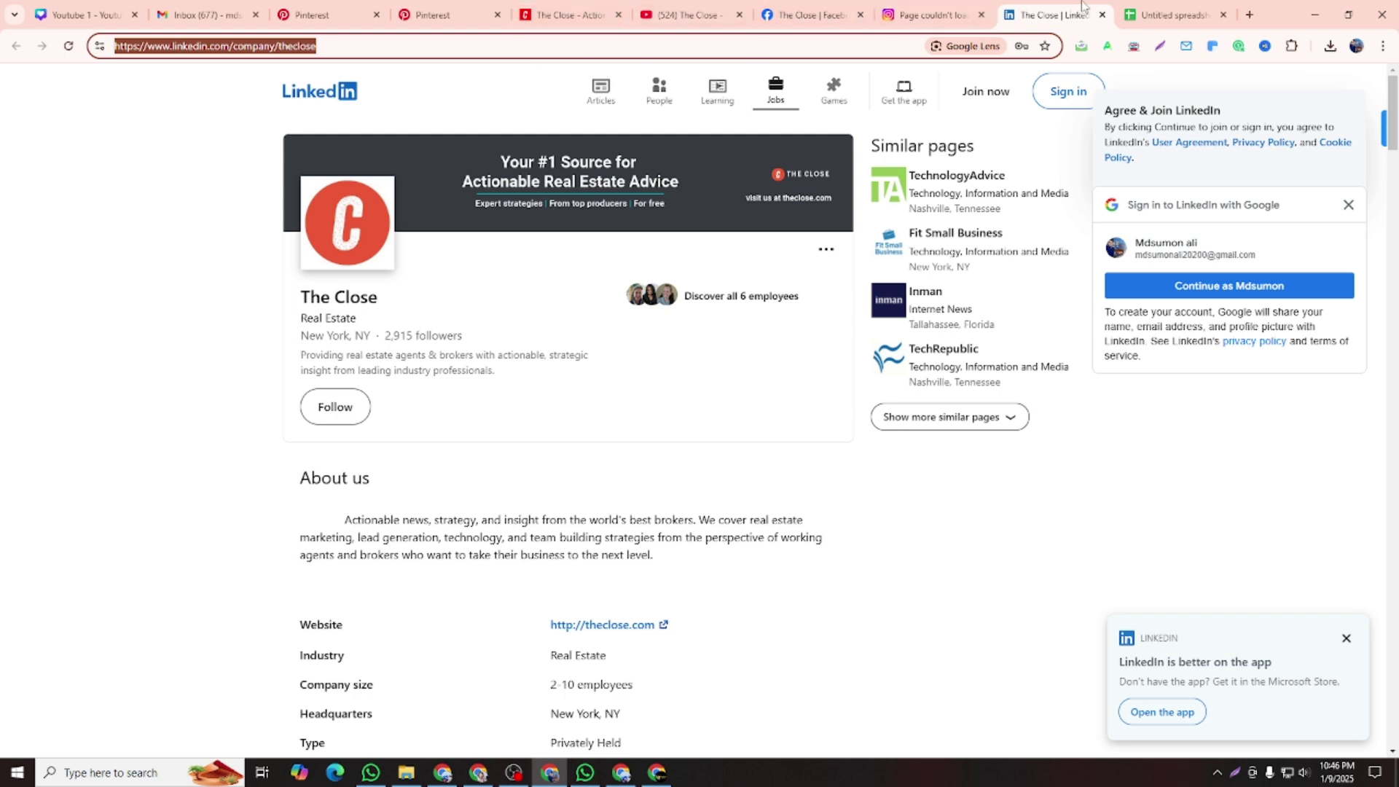
pyautogui.click(1151, 15)
pyautogui.click(191, 228)
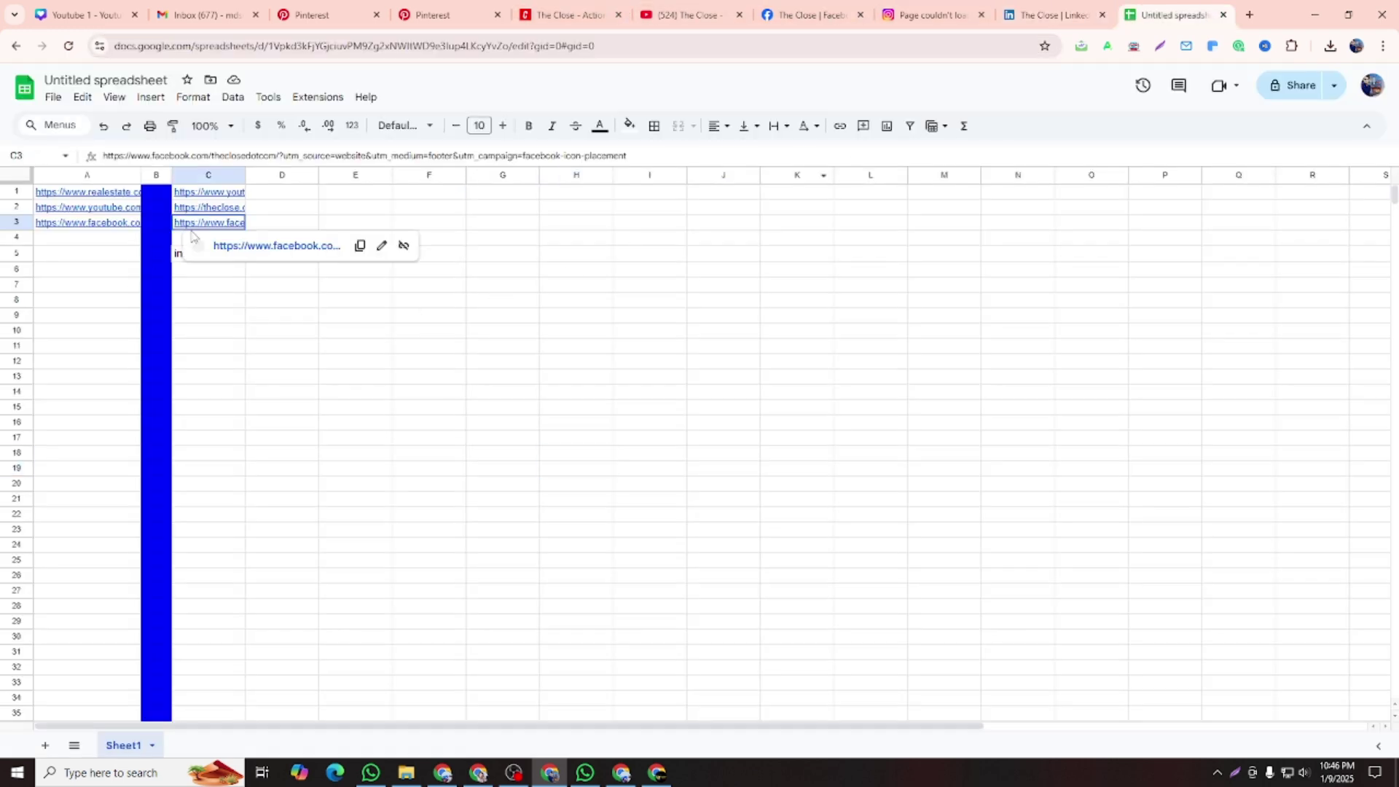
pyautogui.click(399, 217)
pyautogui.click(239, 241)
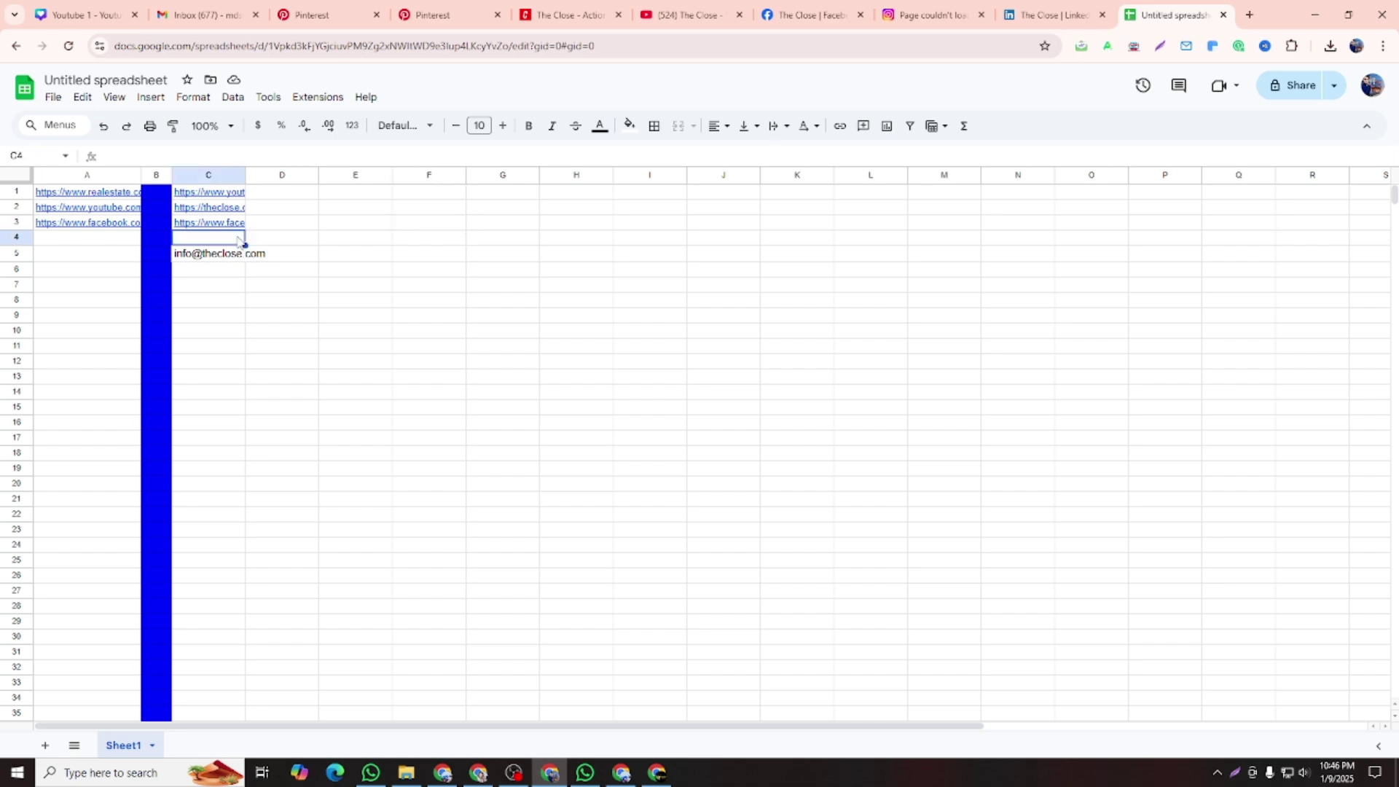
pyautogui.hotkey('ctrl', 'v')
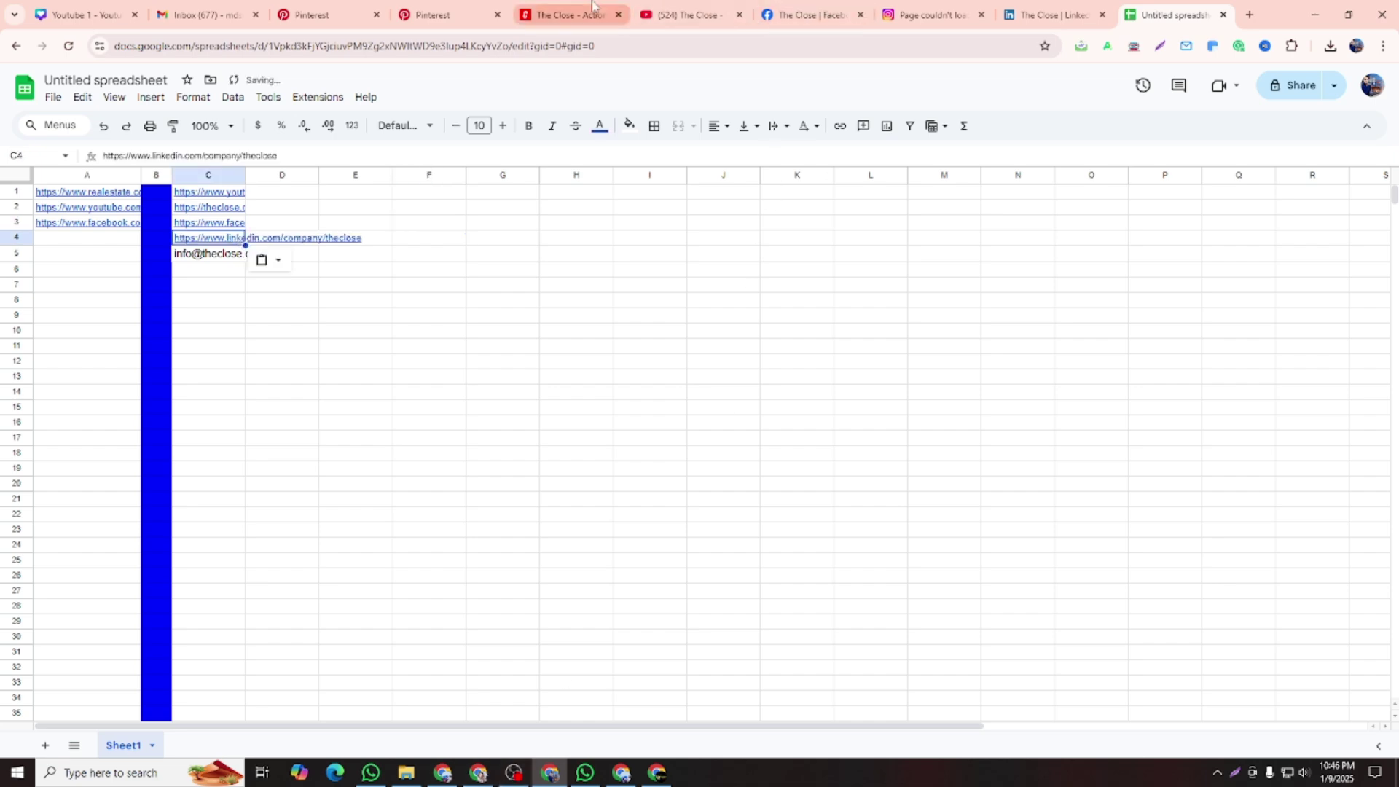
# Look through The Close's website home page down to the footer for further contact details
pyautogui.click(561, 7)
pyautogui.scroll(-12, 951, 557)
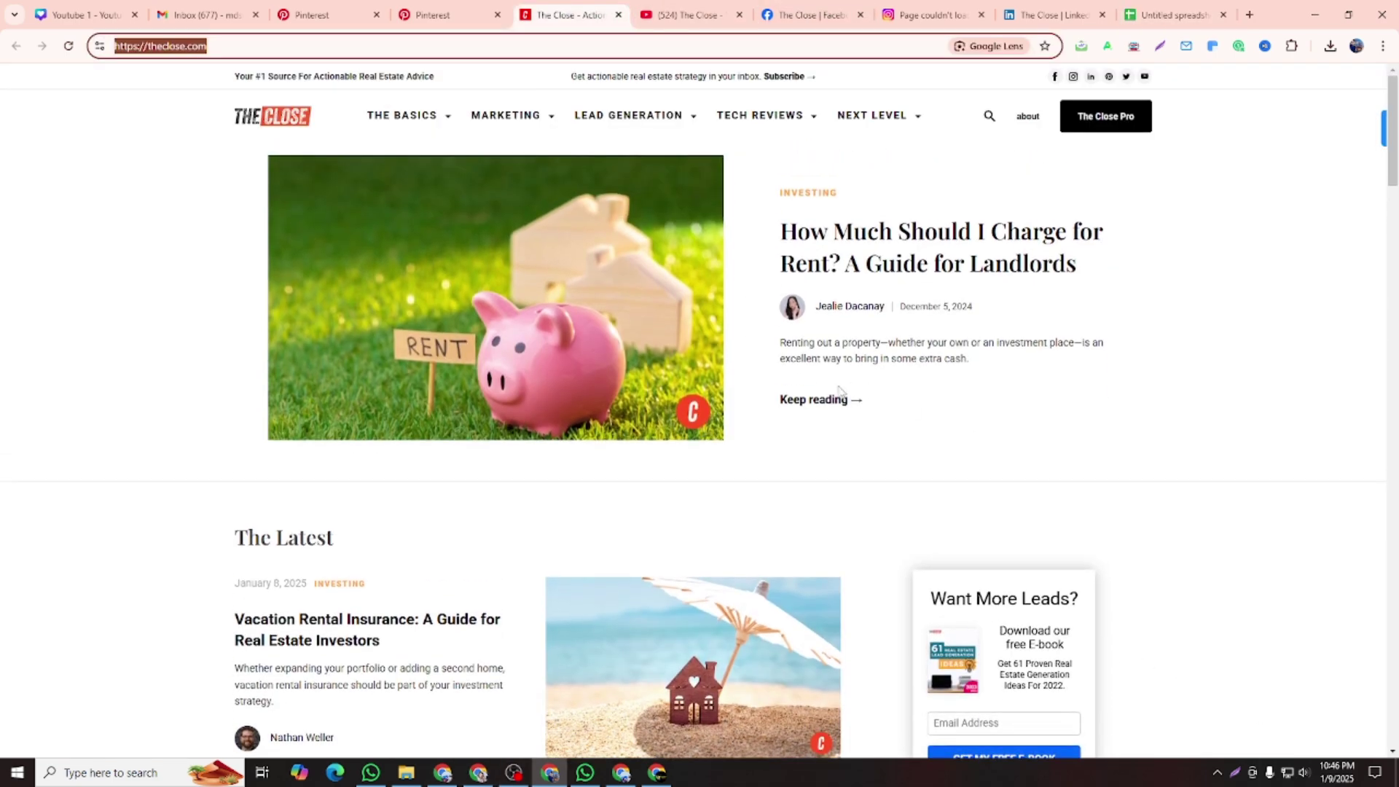
pyautogui.scroll(-20, 1020, 627)
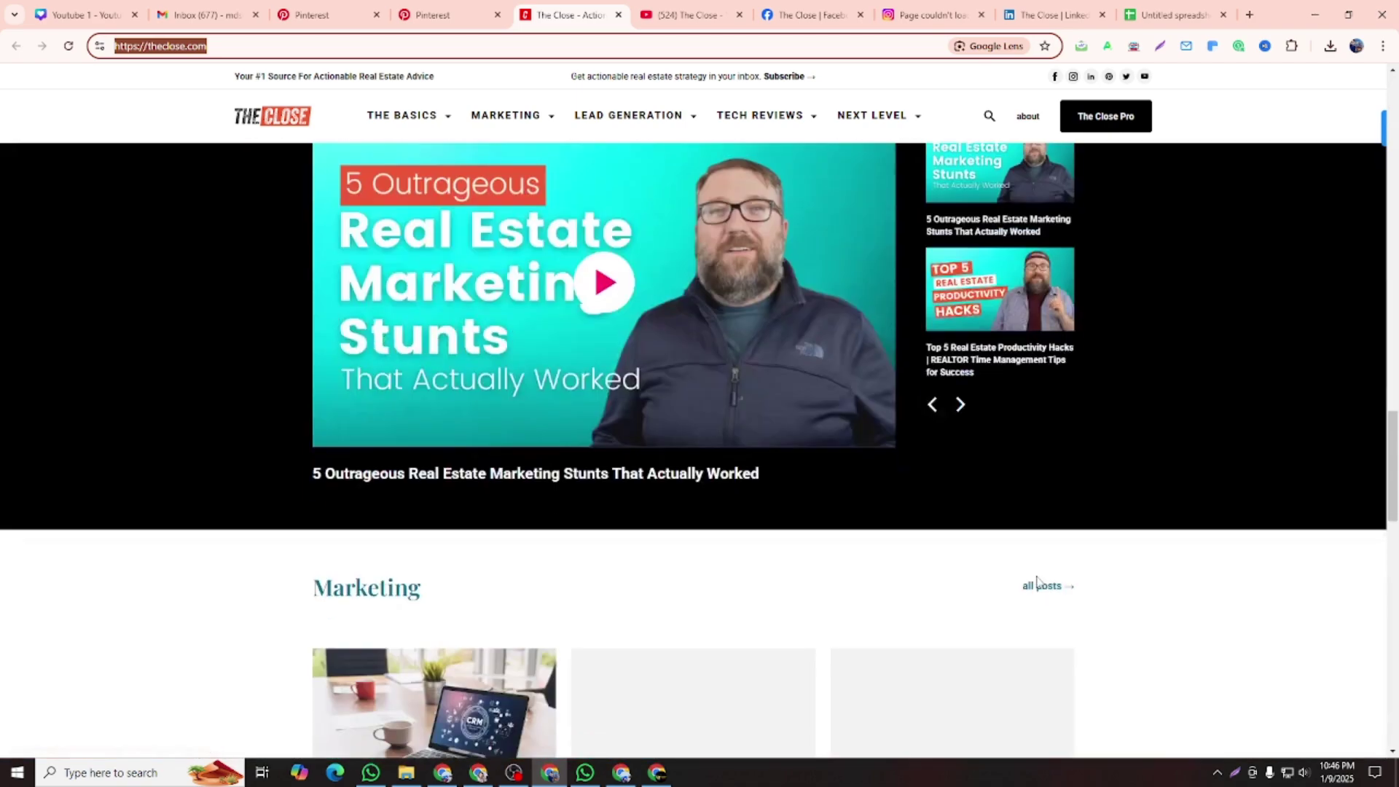
pyautogui.scroll(-2, 1035, 583)
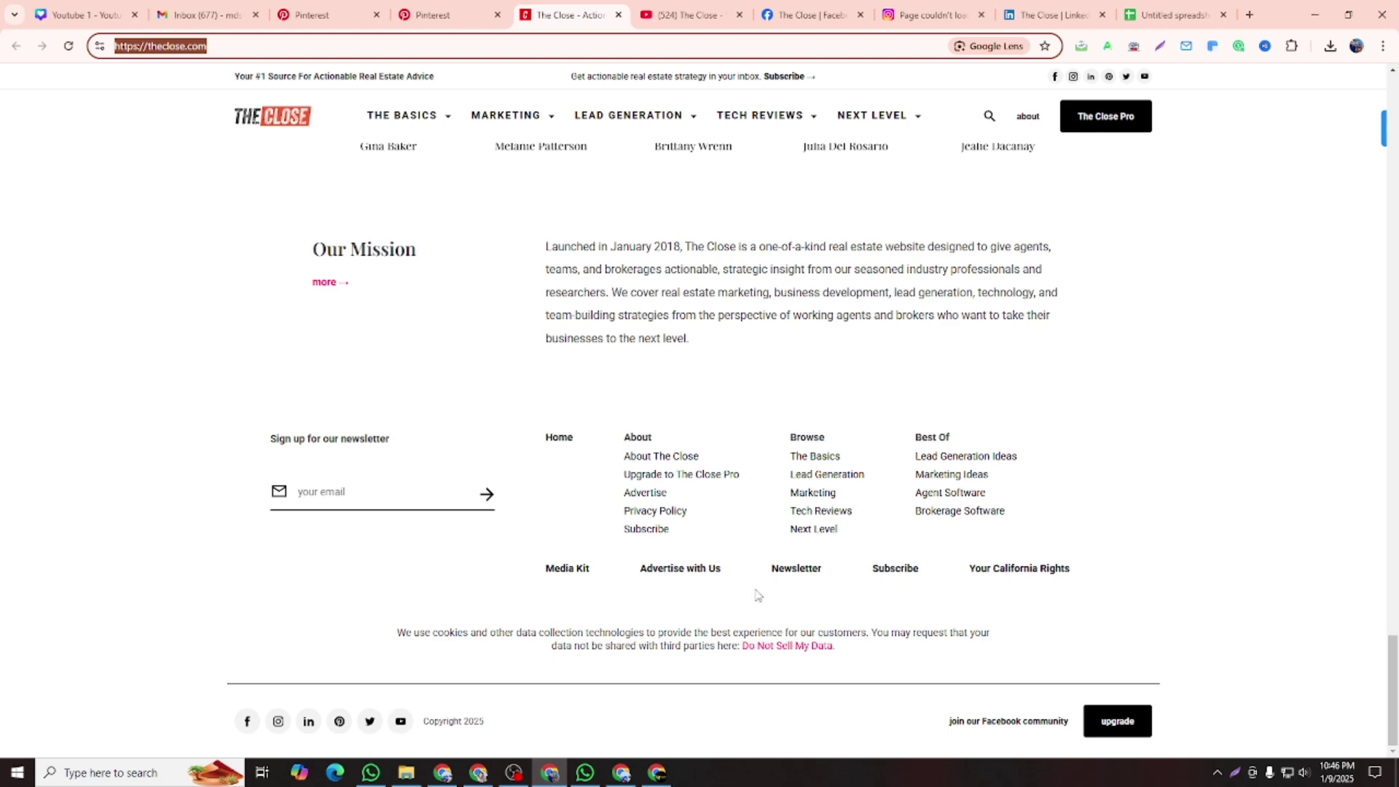
pyautogui.scroll(3, 758, 595)
pyautogui.scroll(15, 765, 587)
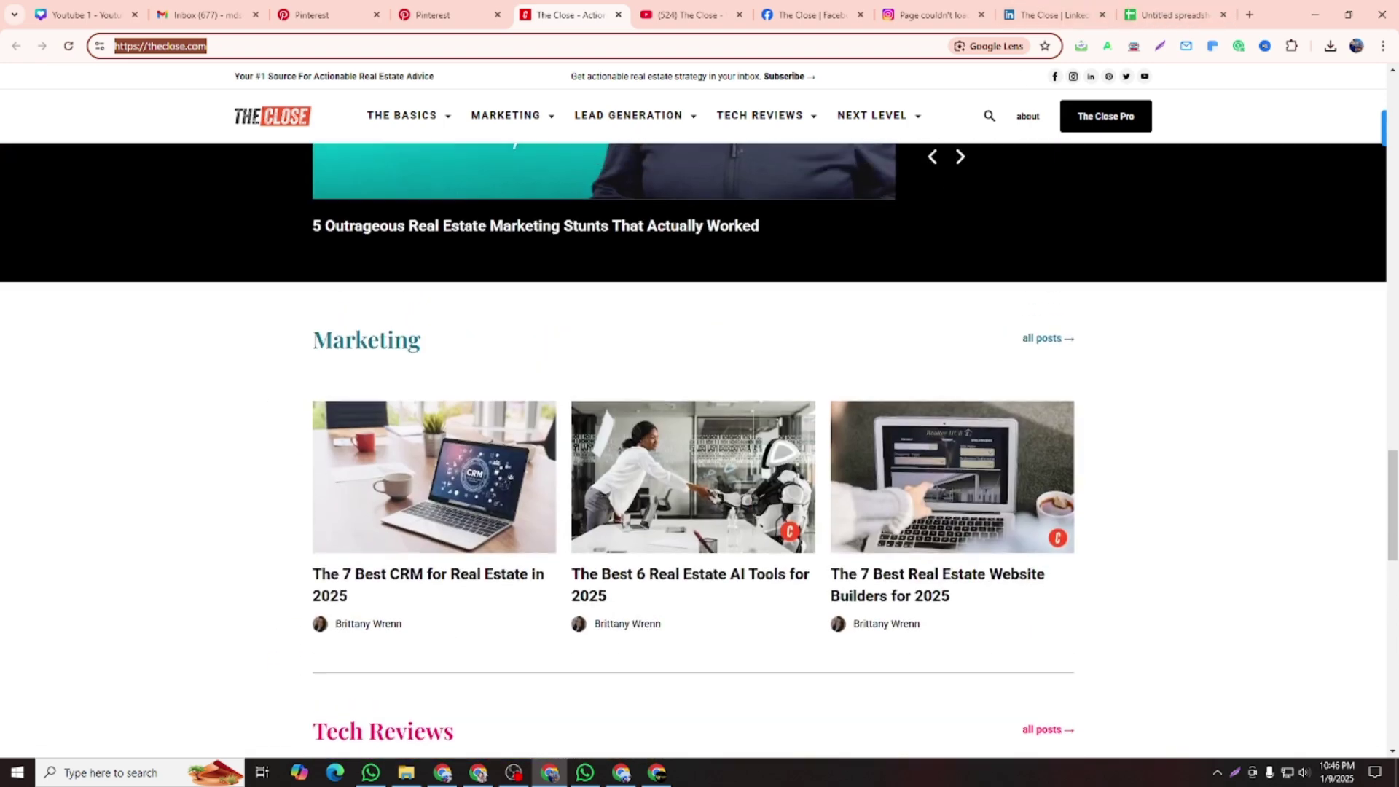
# Open the Avail screening reports video on The Close's YouTube channel, pause it and examine its description, comments, statistics and tags
pyautogui.click(685, 14)
pyautogui.click(959, 371)
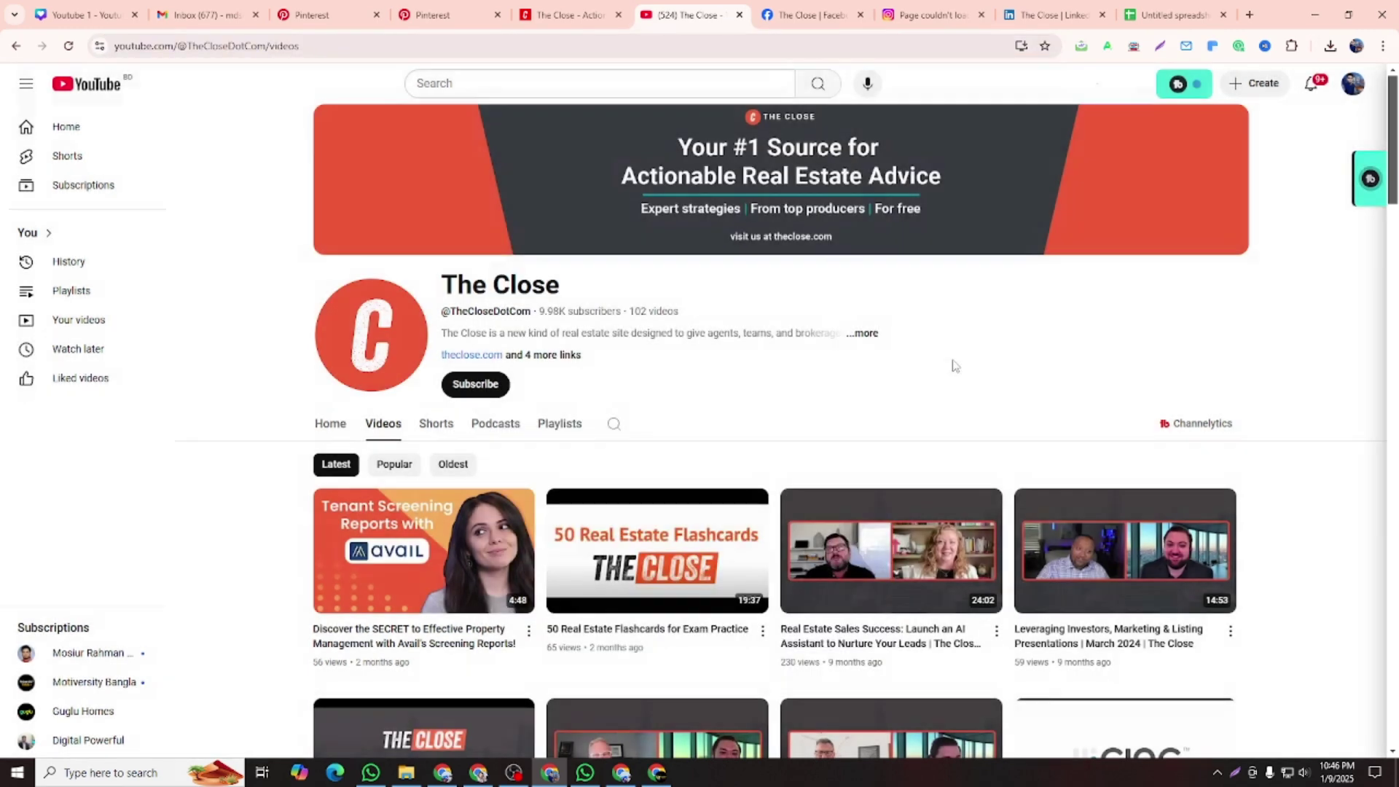
pyautogui.scroll(-2, 521, 347)
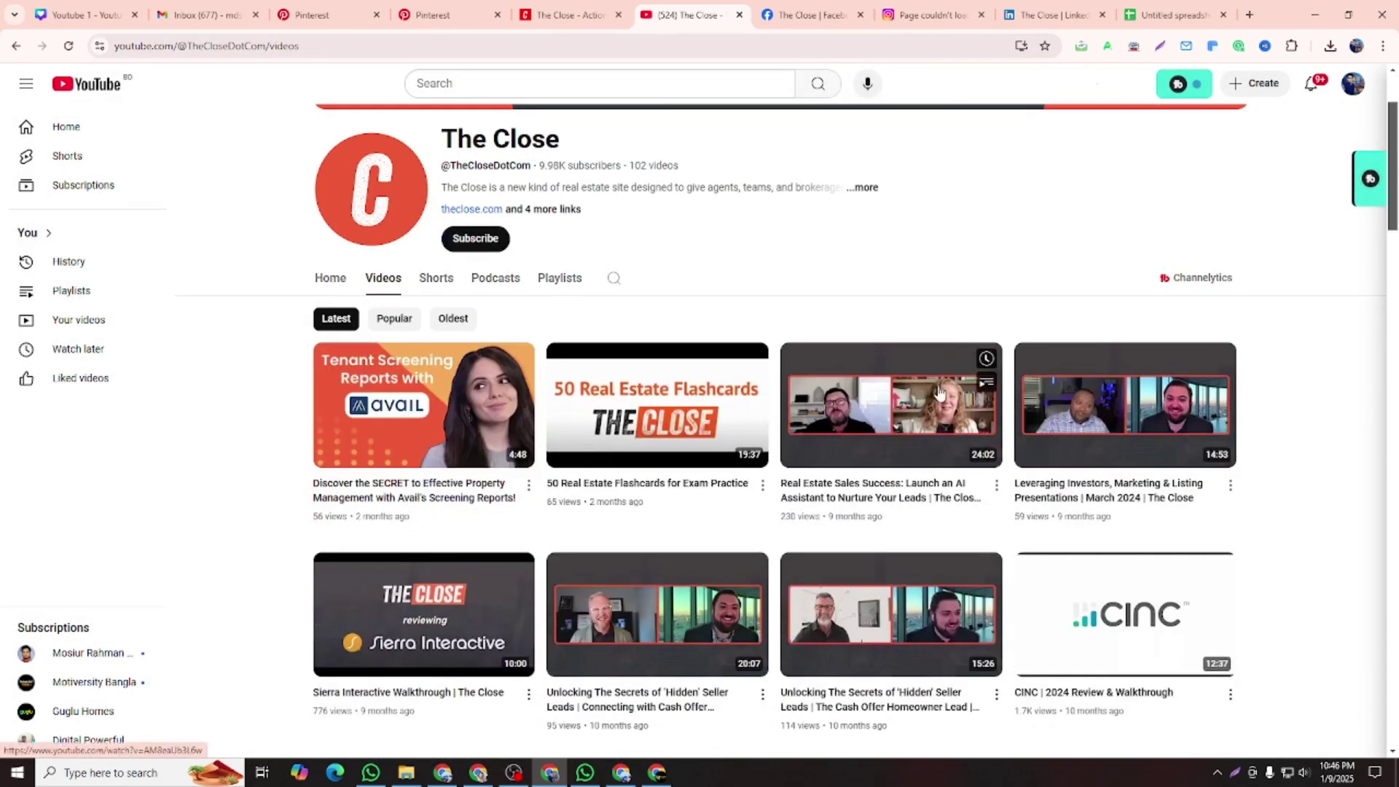
pyautogui.click(469, 415)
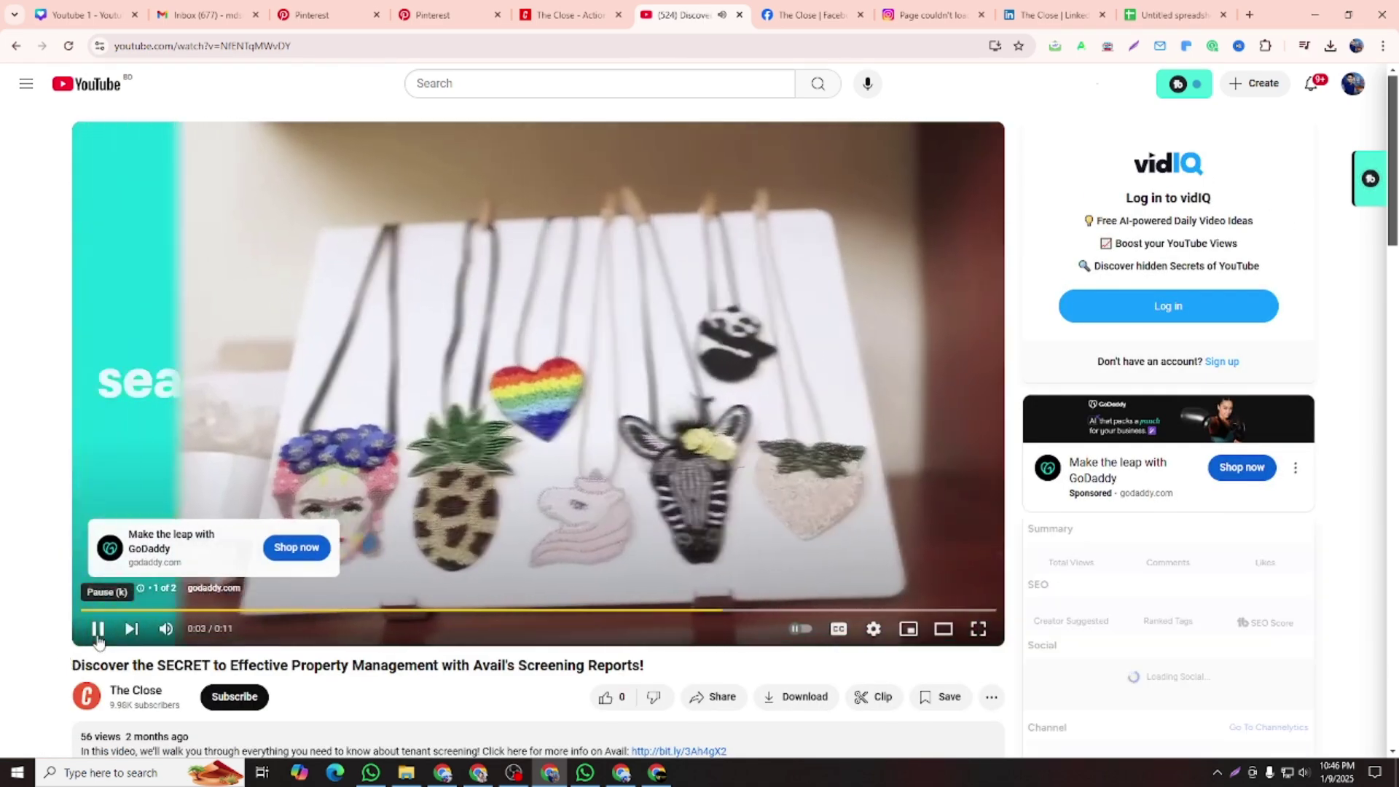
pyautogui.click(97, 630)
pyautogui.scroll(-2, 98, 638)
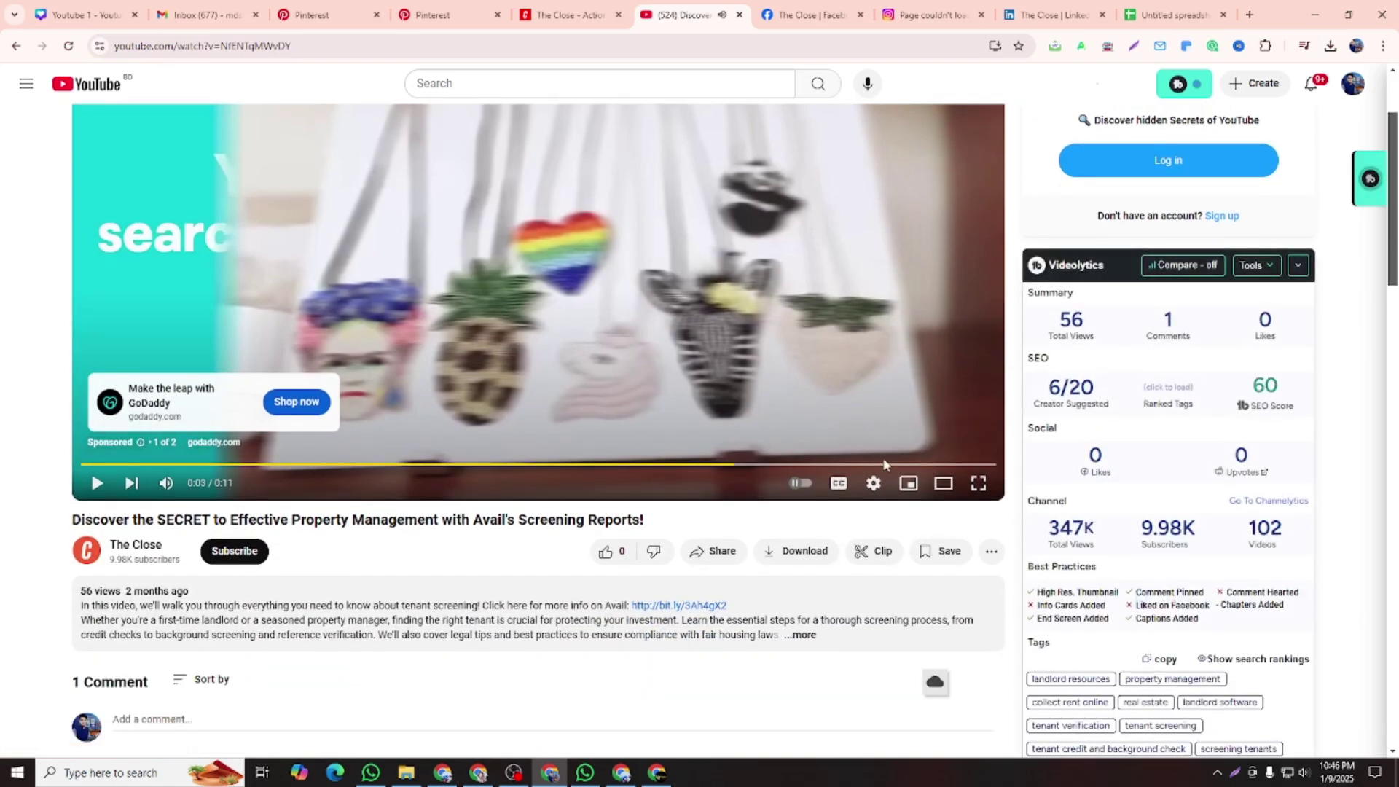
pyautogui.scroll(-9, 860, 461)
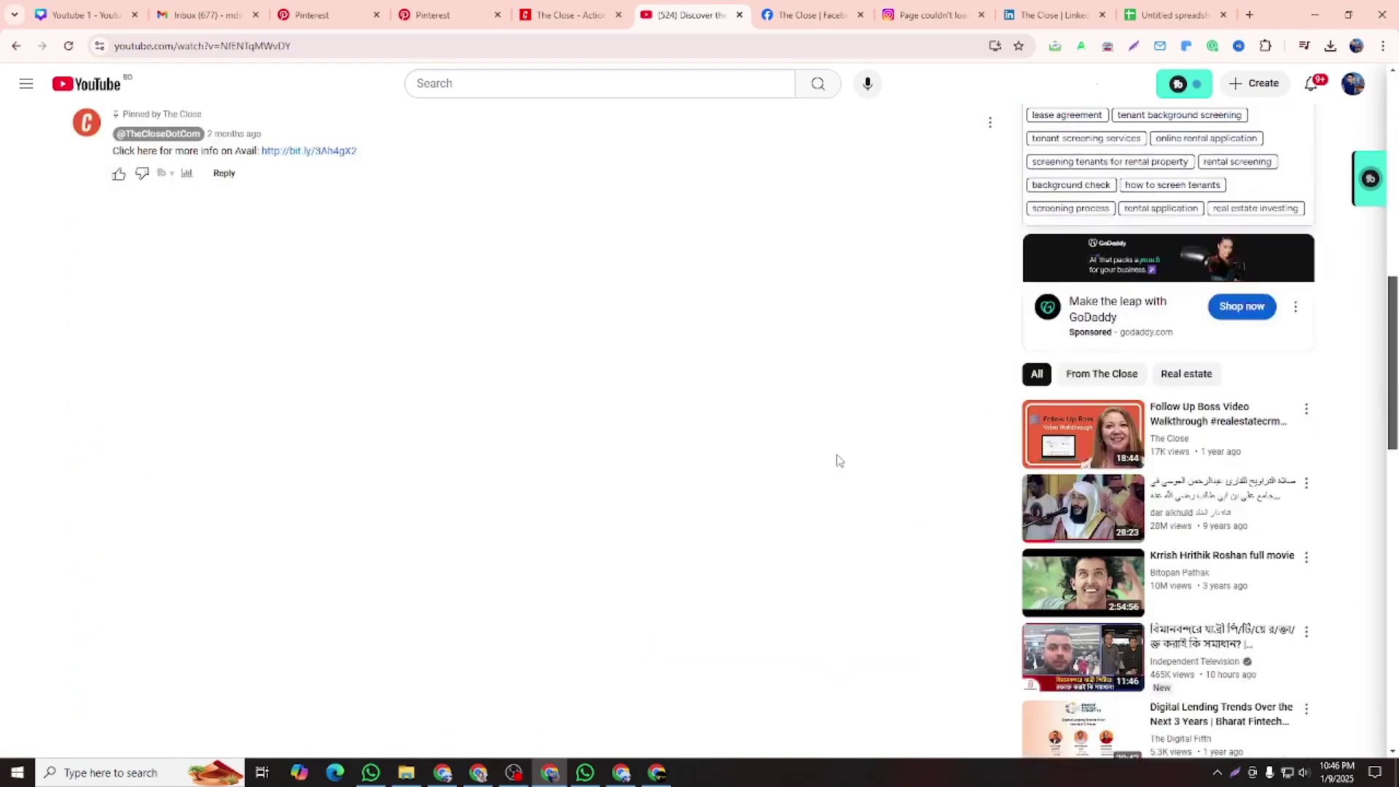
pyautogui.scroll(4, 1020, 408)
pyautogui.scroll(7, 1042, 401)
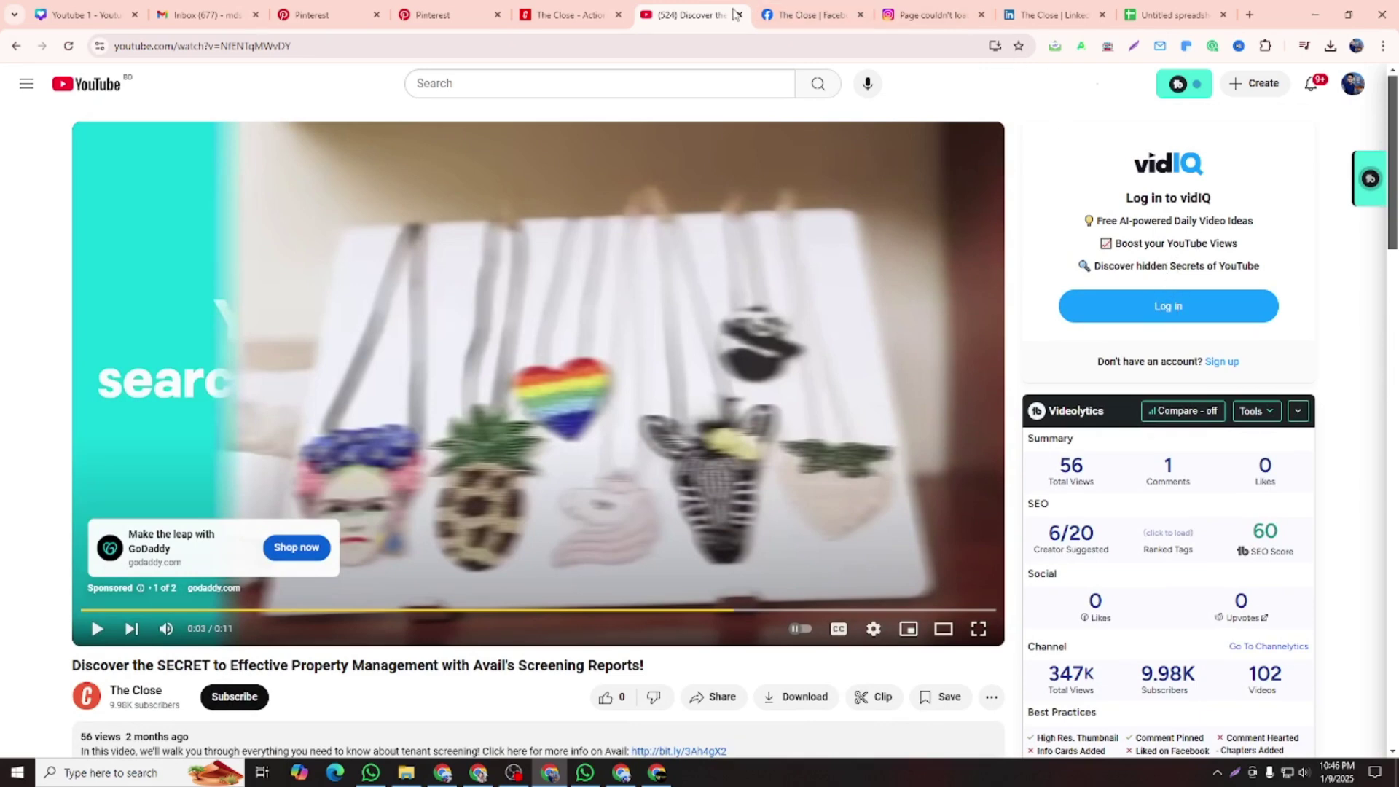
# Close the YouTube, Facebook and Instagram pages of The Close
pyautogui.click(738, 15)
pyautogui.click(738, 15)
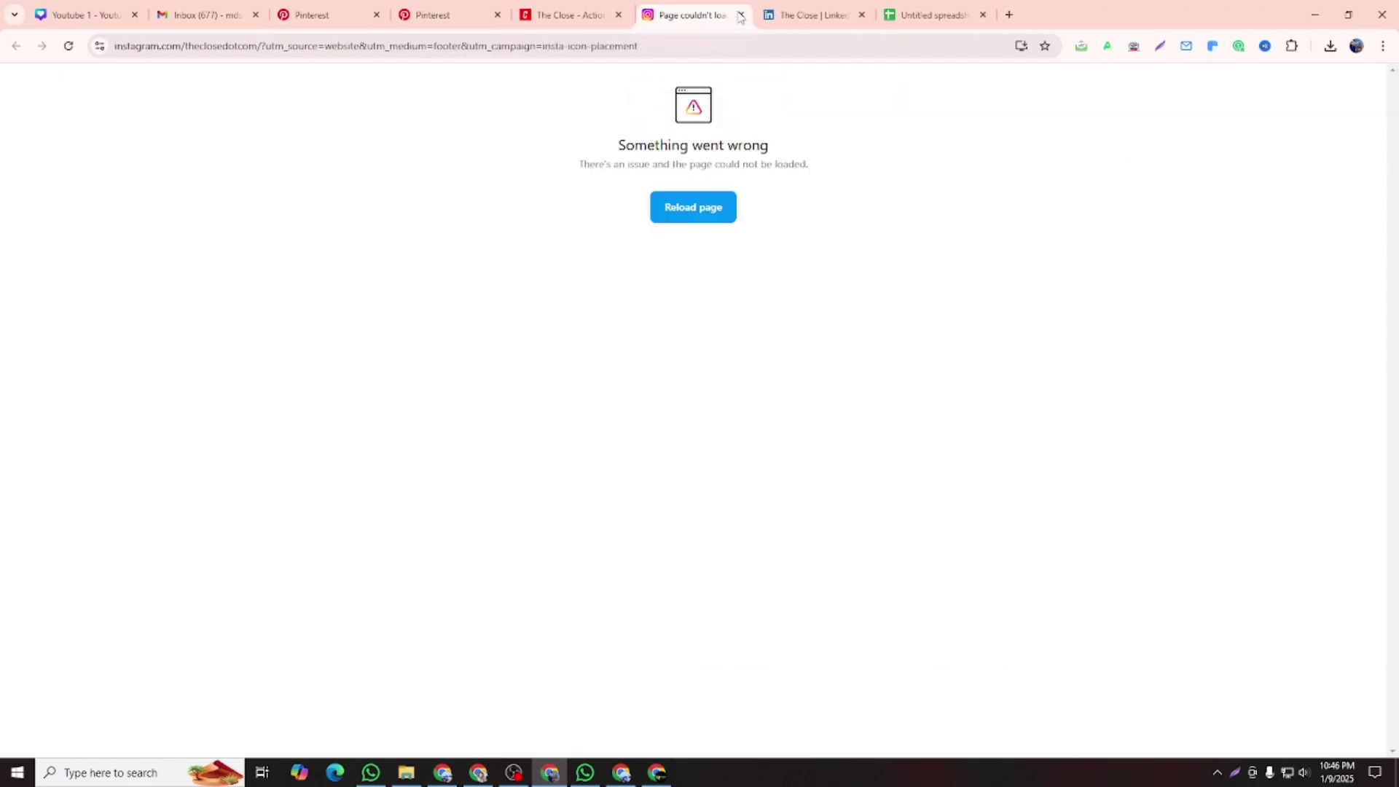
pyautogui.click(739, 15)
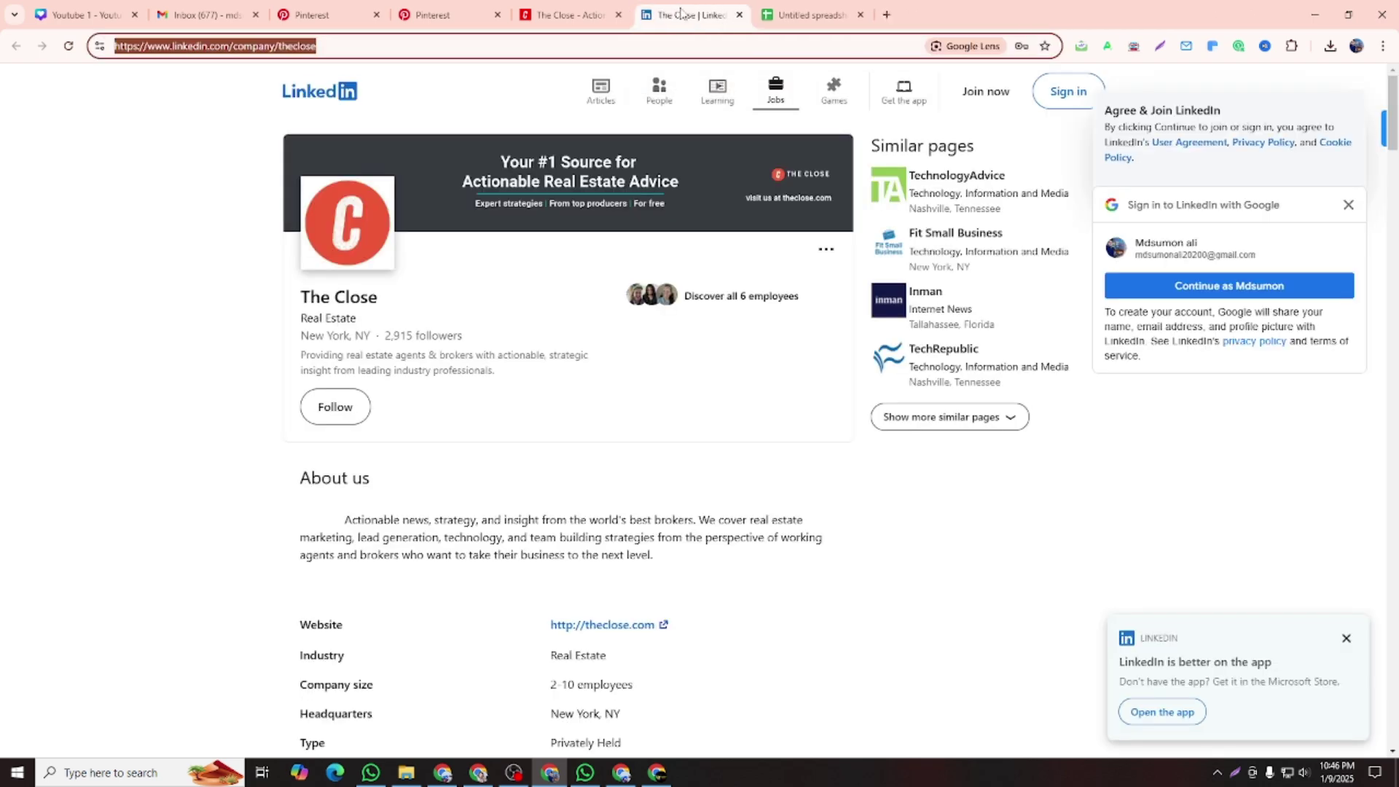
# From the Pinterest real estate profile results, open the Roseville CA agent's and Christie's International Real Estate's profiles in new tabs and view both
pyautogui.click(437, 15)
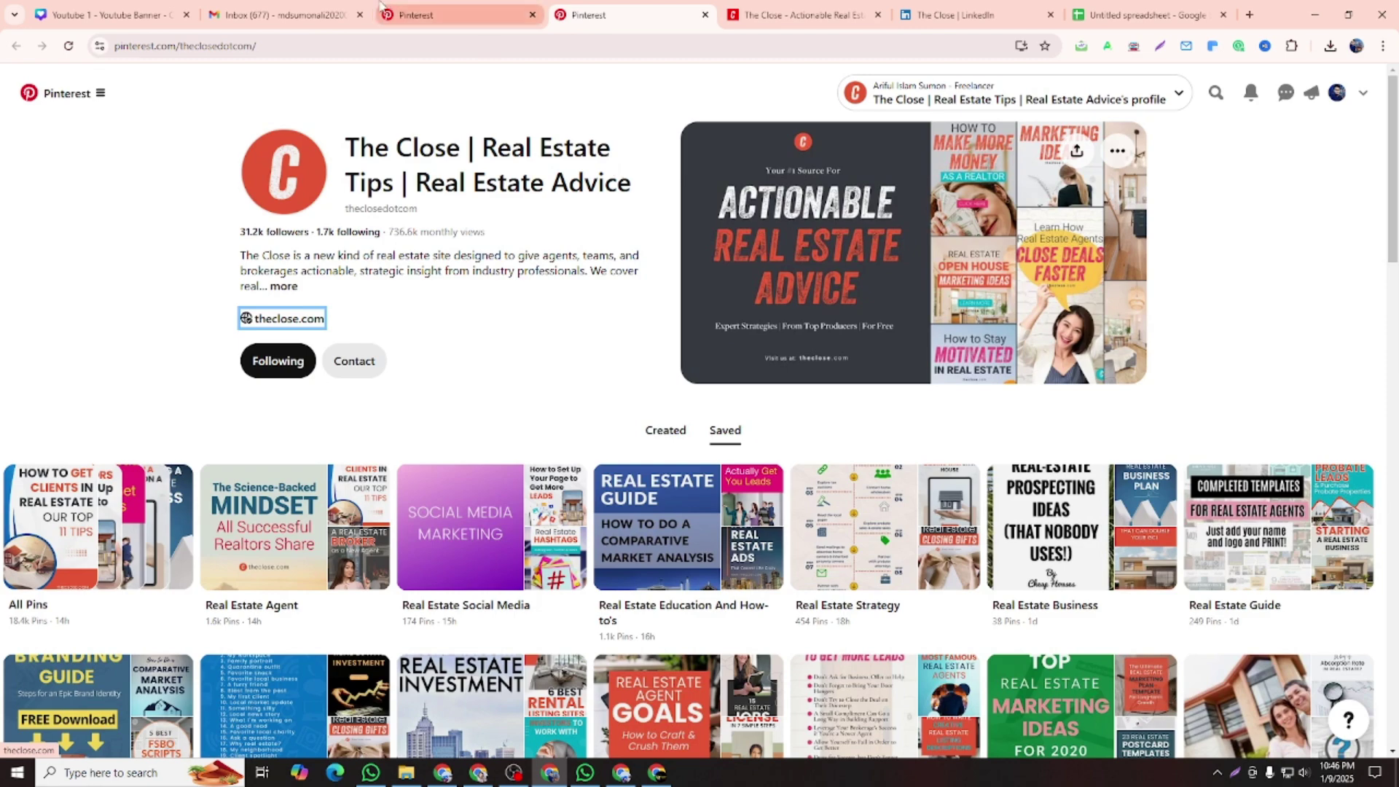
pyautogui.click(380, 9)
pyautogui.click(395, 286)
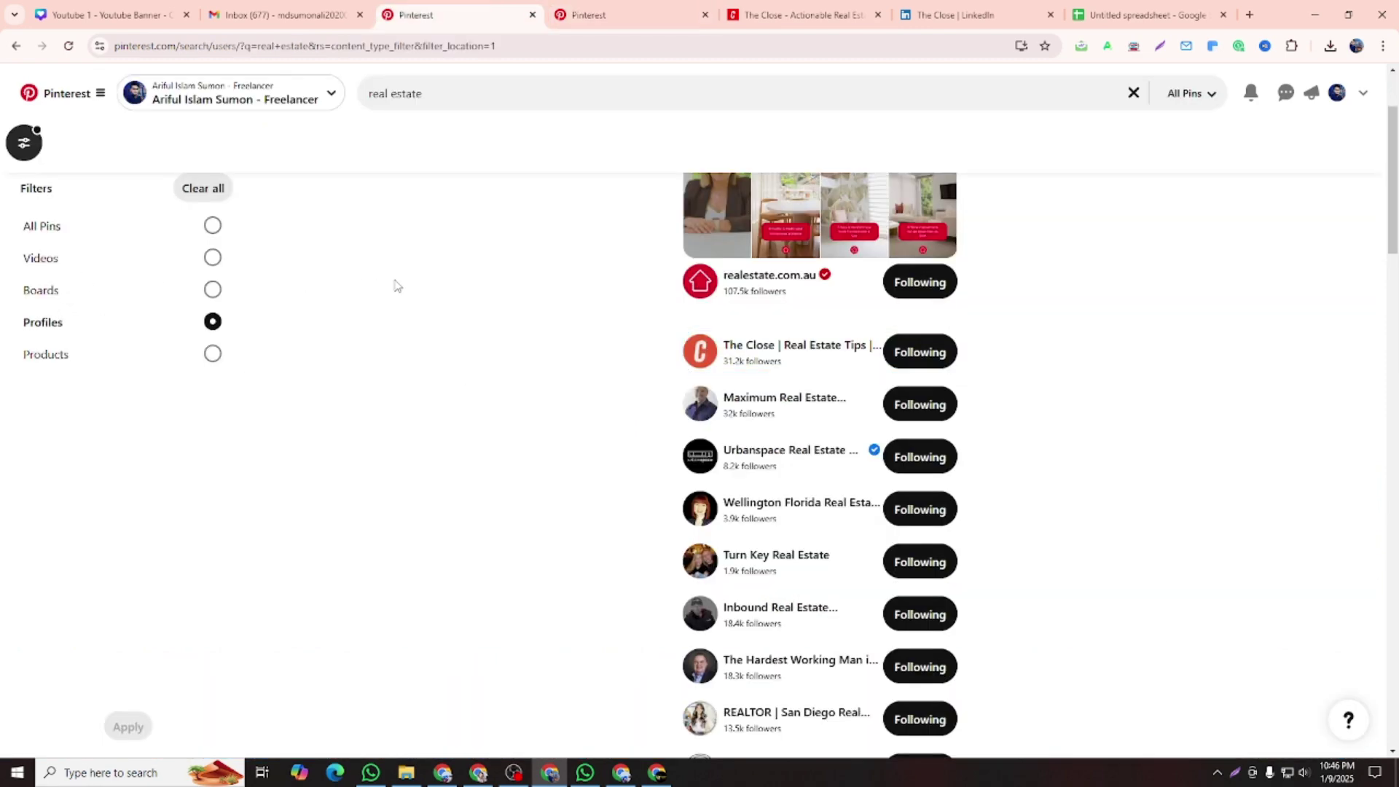
pyautogui.scroll(-7, 662, 406)
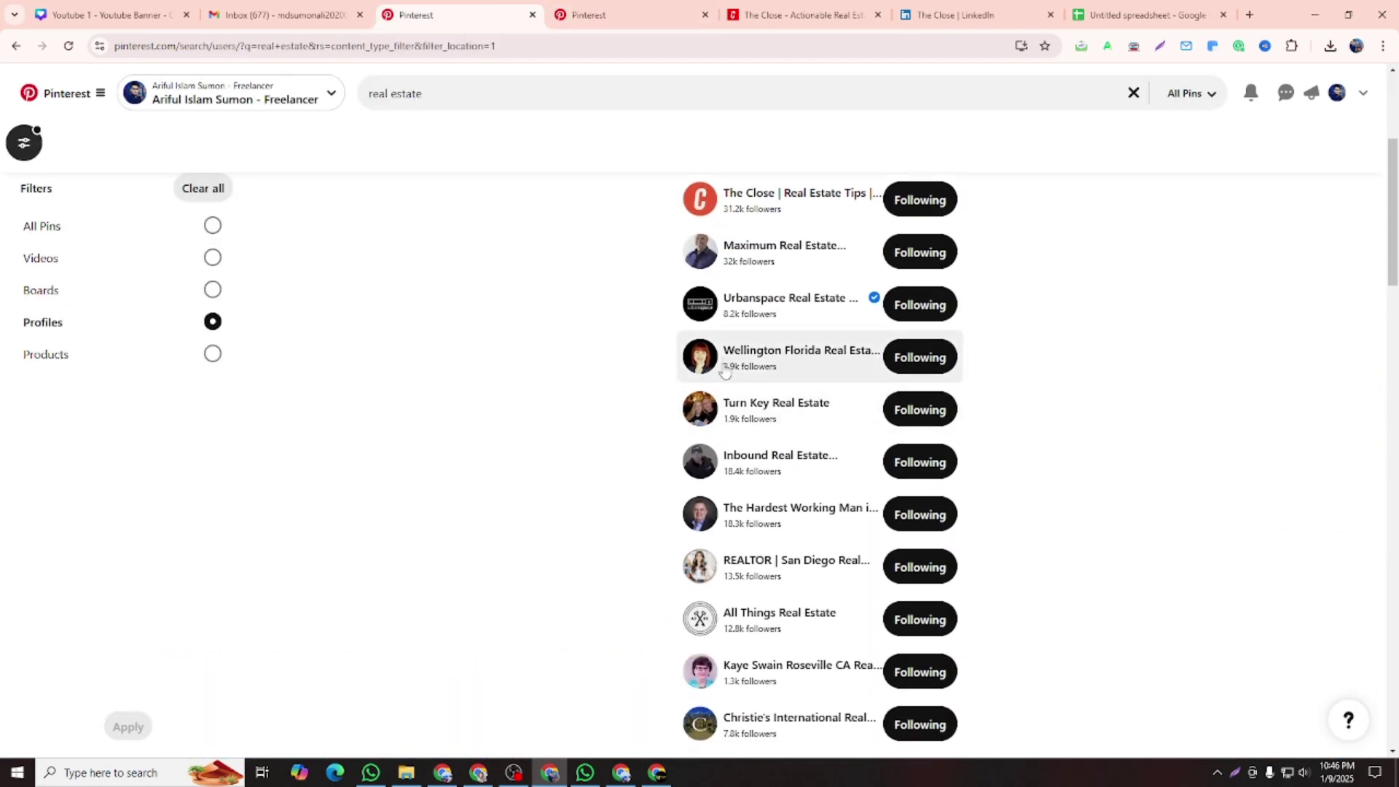
pyautogui.rightClick(733, 313)
pyautogui.click(780, 328)
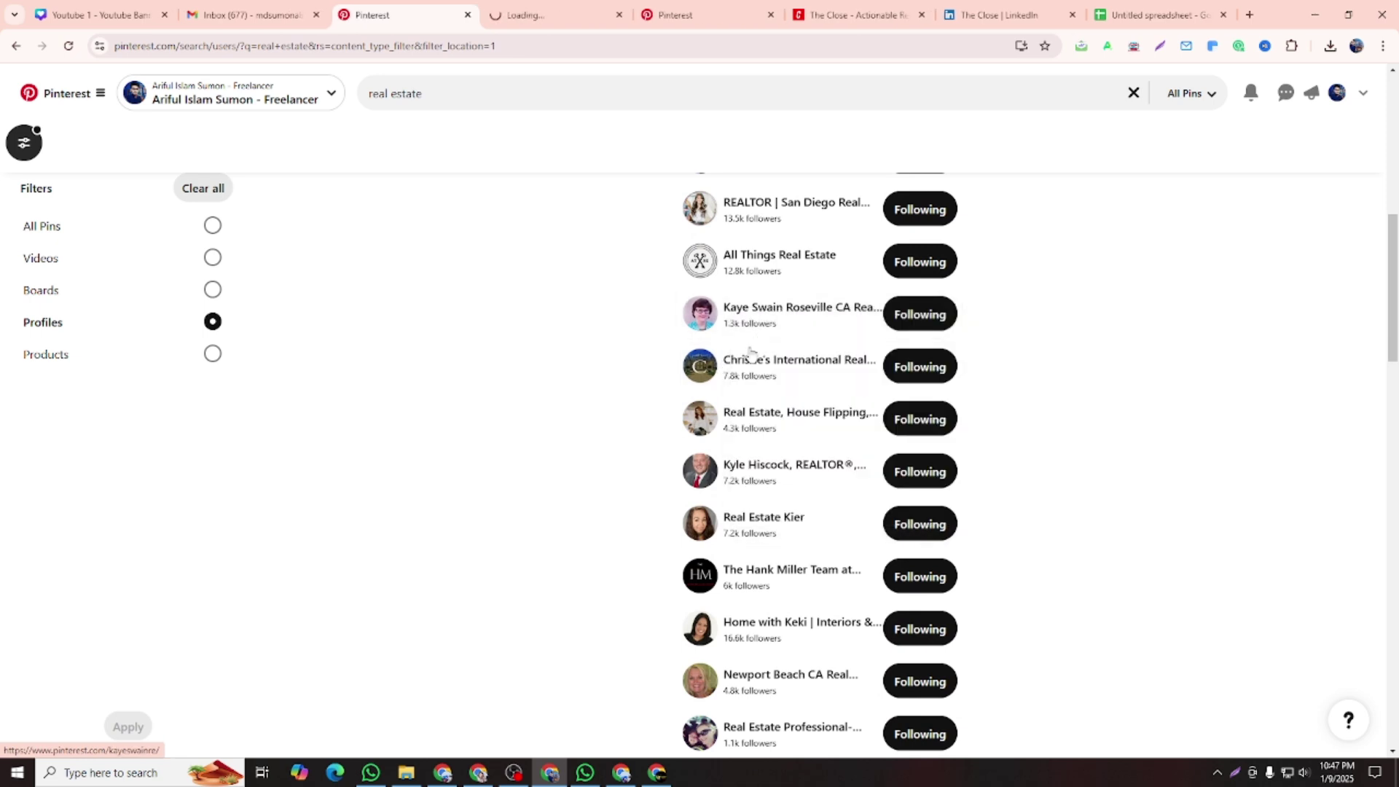
pyautogui.rightClick(747, 369)
pyautogui.click(783, 379)
pyautogui.click(521, 11)
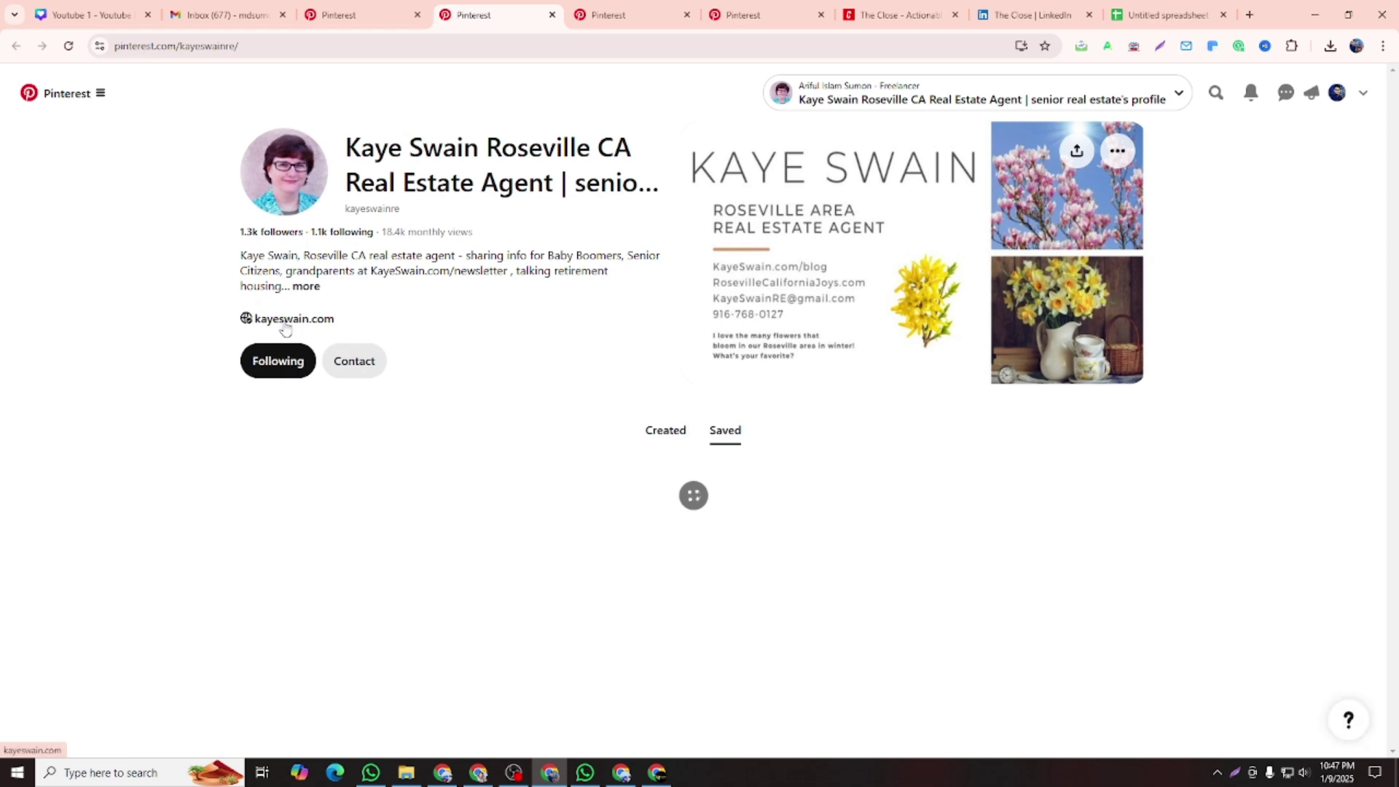
pyautogui.hotkey('ctrl', 'Tab')
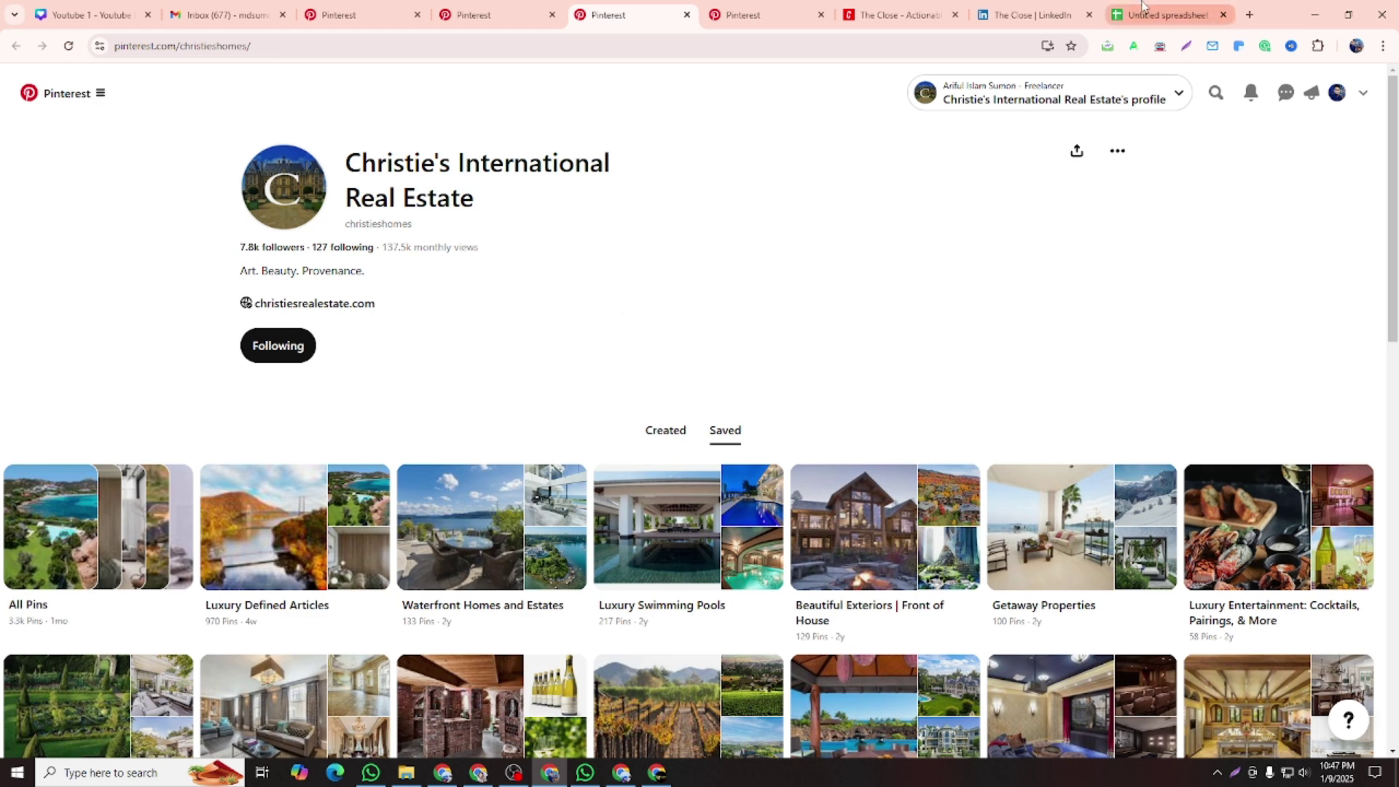
# Set the text wrapping of the whole spreadsheet to Clip again so the newly pasted entries are cut off at the cell edge
pyautogui.click(1165, 14)
pyautogui.click(10, 177)
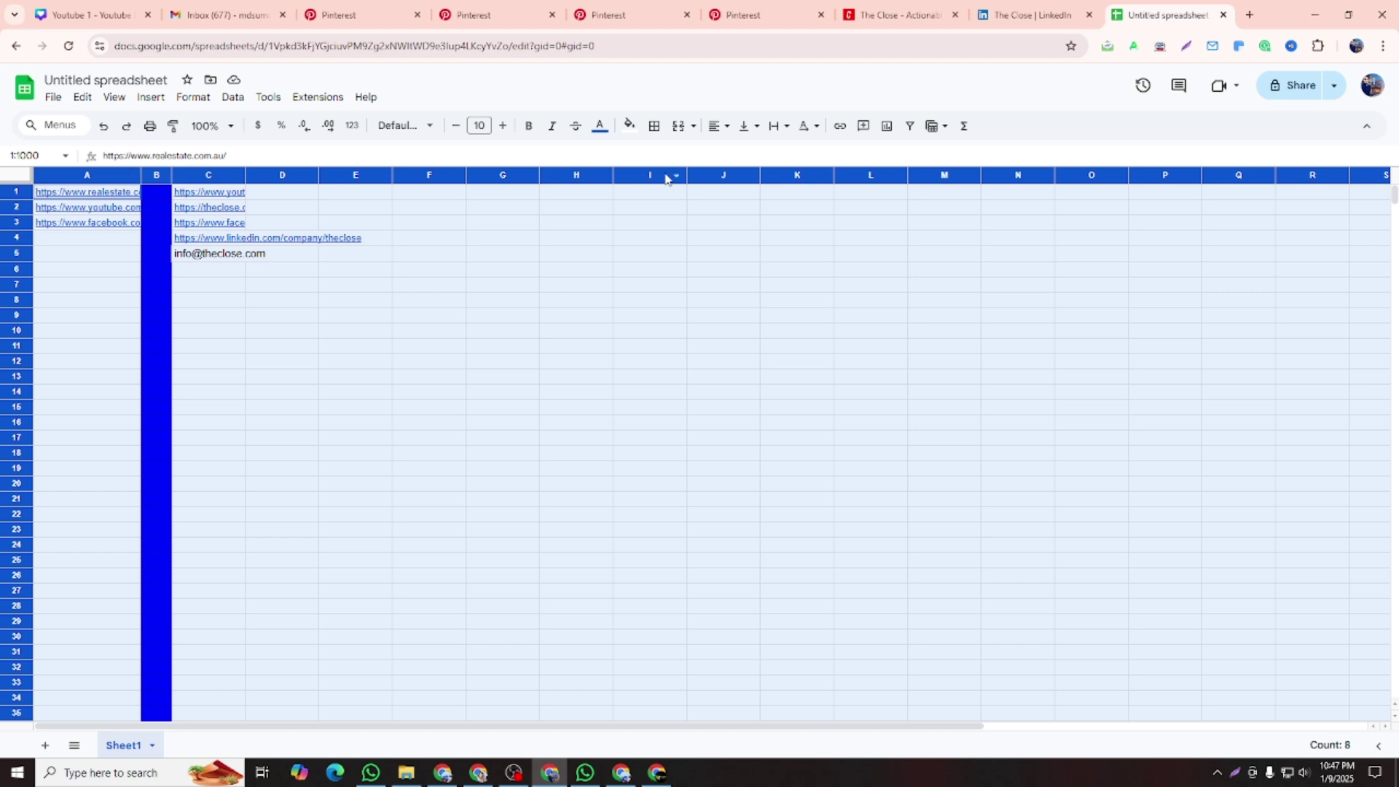
pyautogui.click(776, 127)
pyautogui.click(822, 153)
pyautogui.click(627, 247)
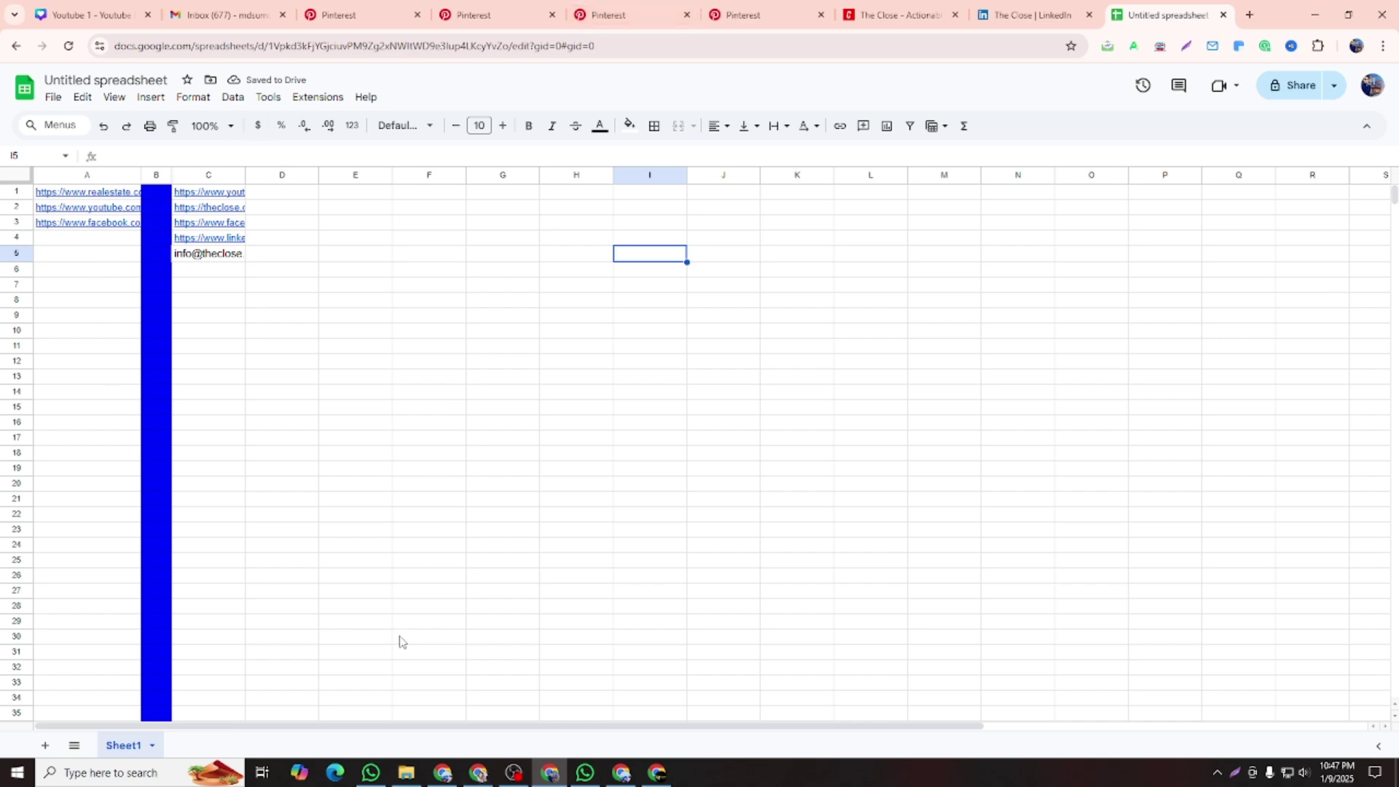
# Return to the Pinterest profile results for real estate and look over the list
pyautogui.click(477, 14)
pyautogui.click(357, 9)
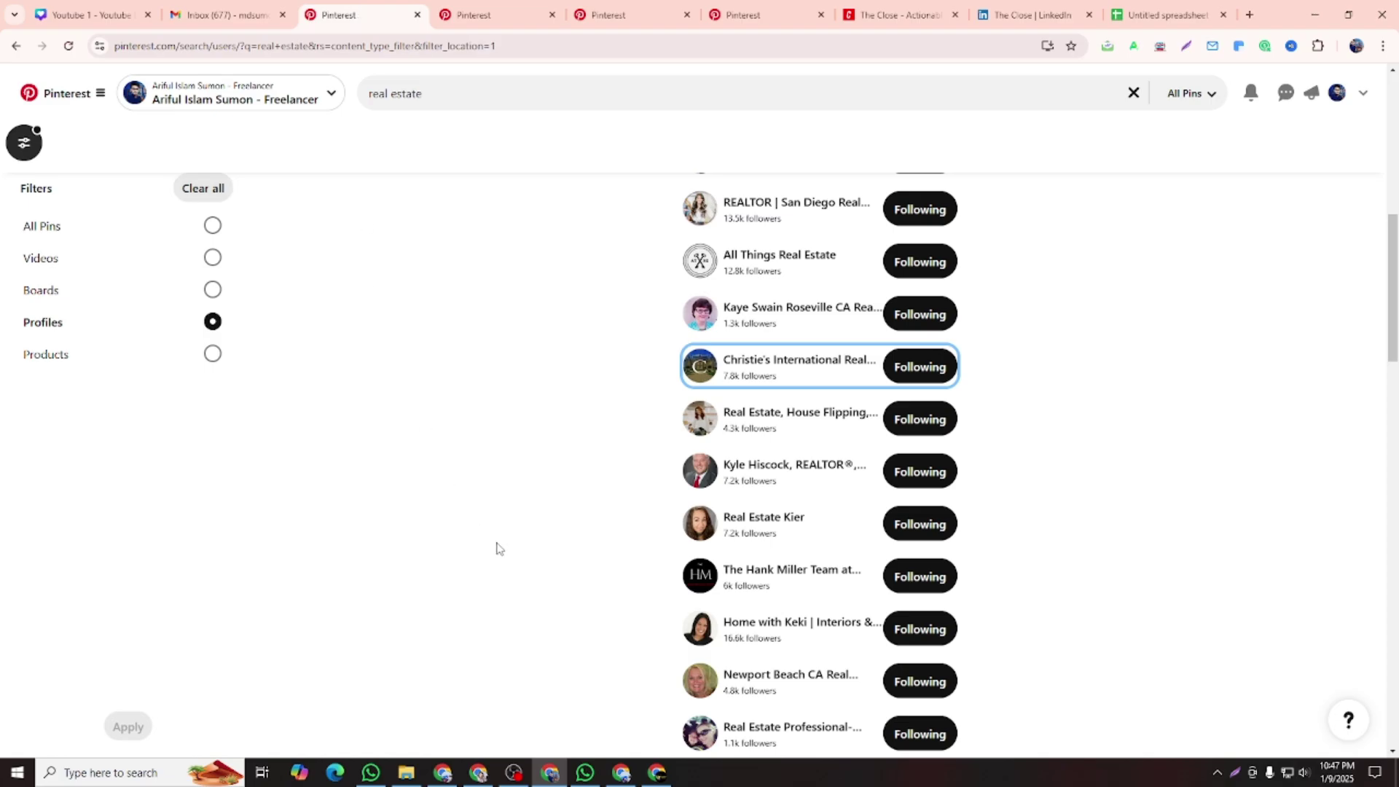
pyautogui.scroll(5, 496, 548)
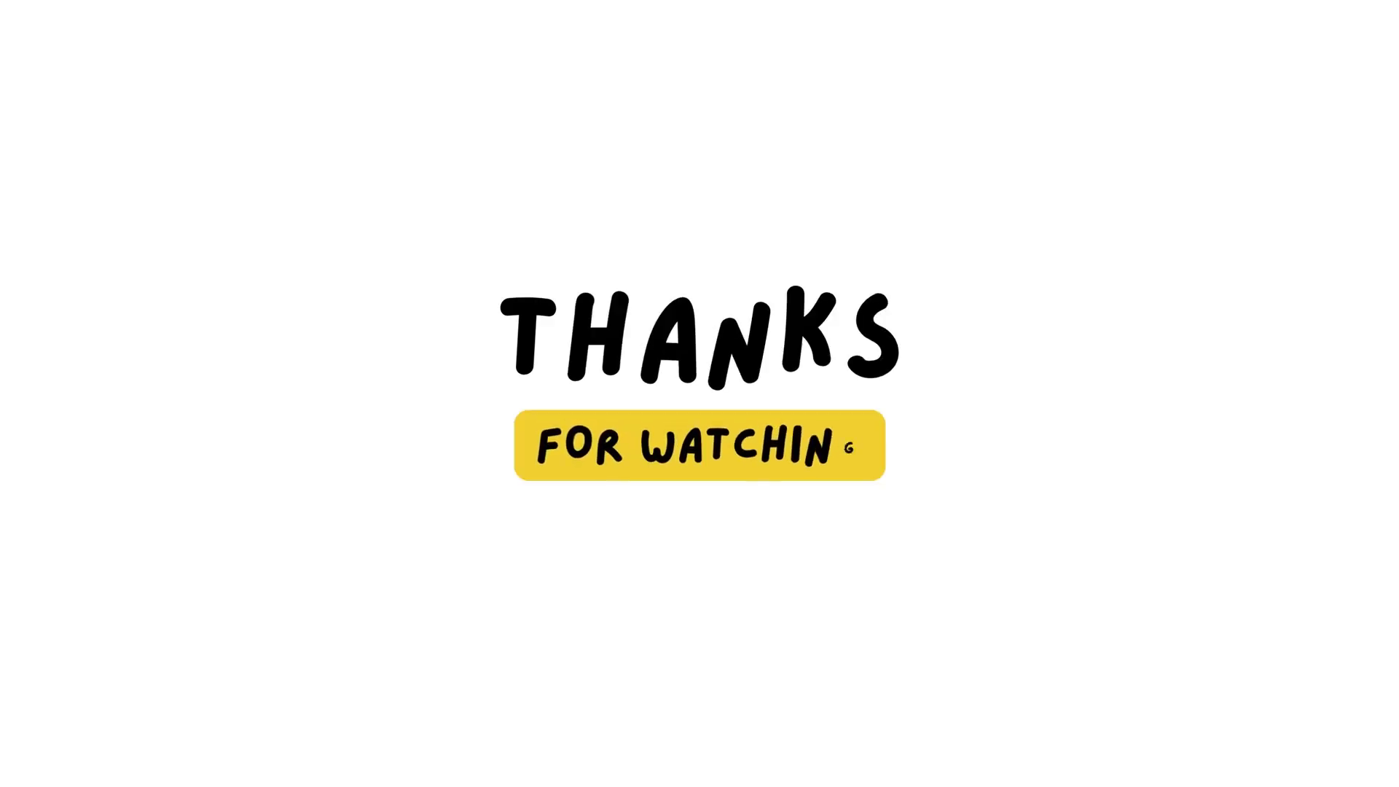